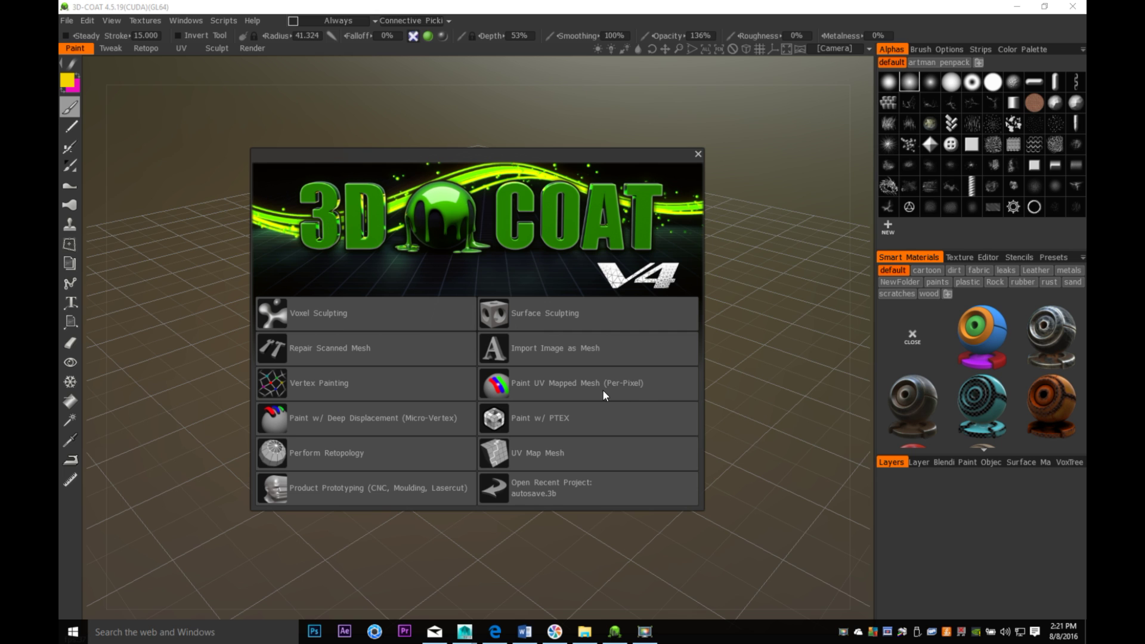
Load the GrenadeNewOBJ model from the desktop's Grenade folder for per-pixel painting of a UV-mapped mesh
left_click(536, 388)
left_click(295, 331)
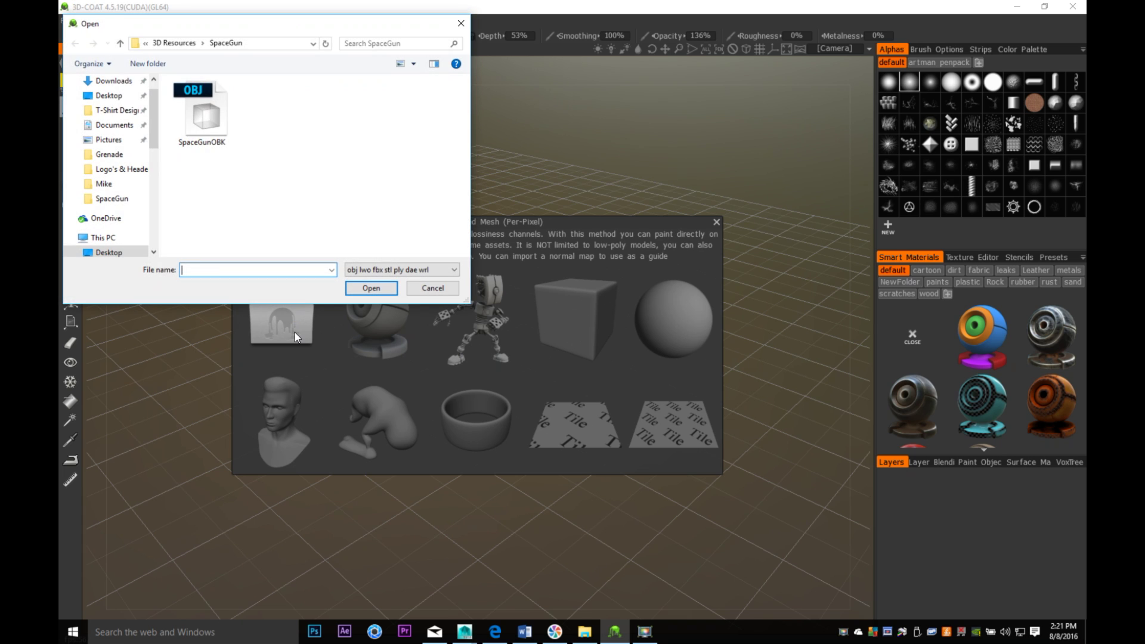
left_click(119, 97)
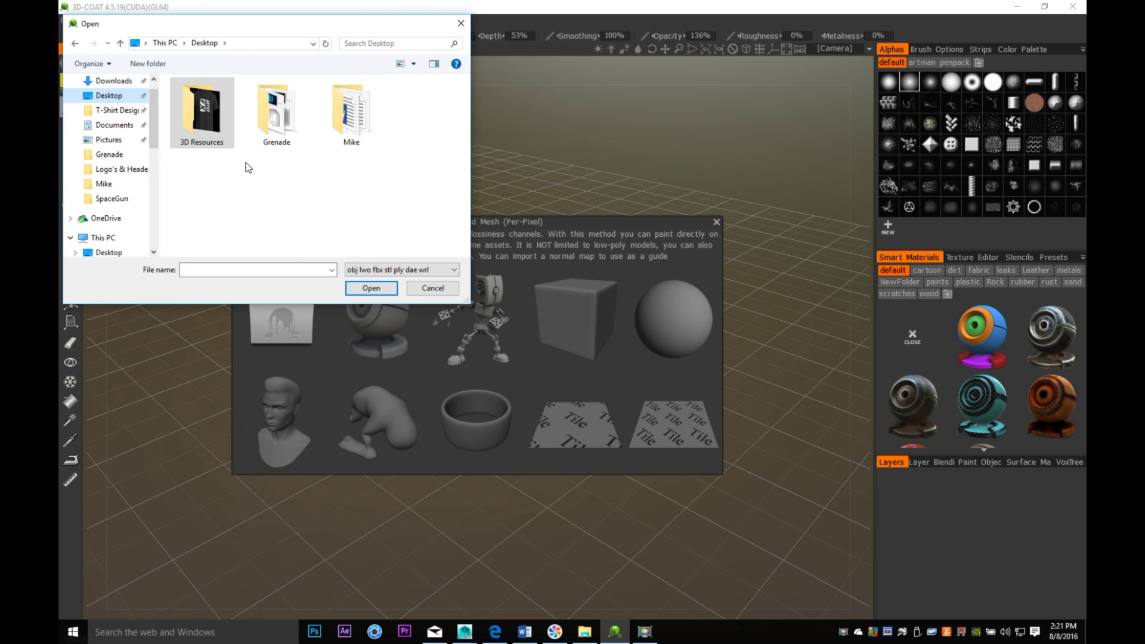
left_click(271, 123)
double_click(271, 123)
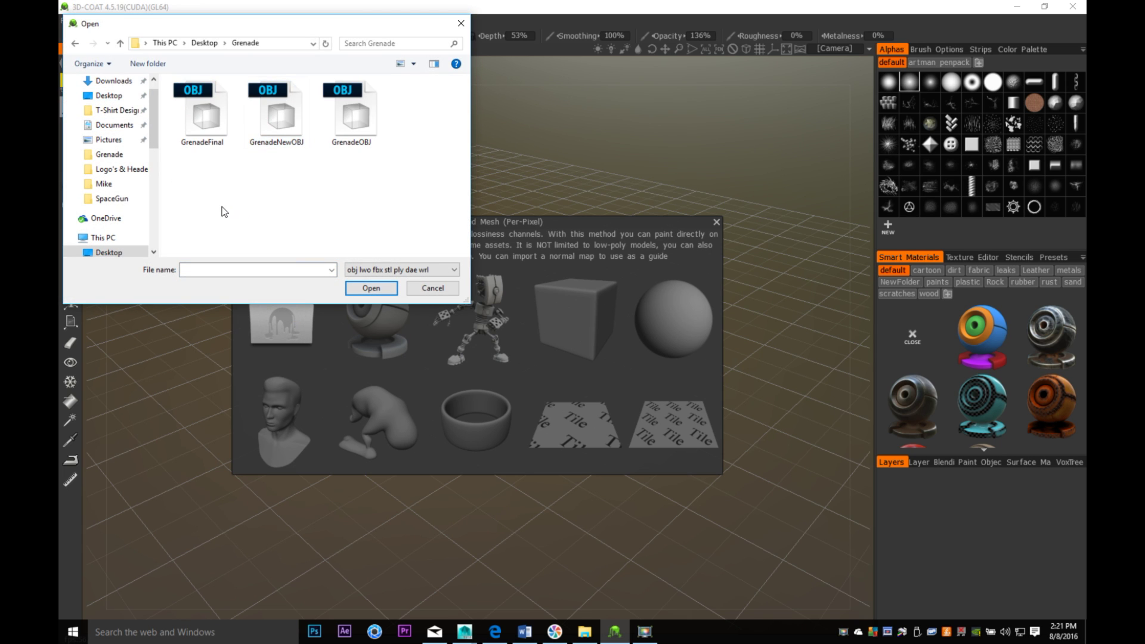
left_click(269, 125)
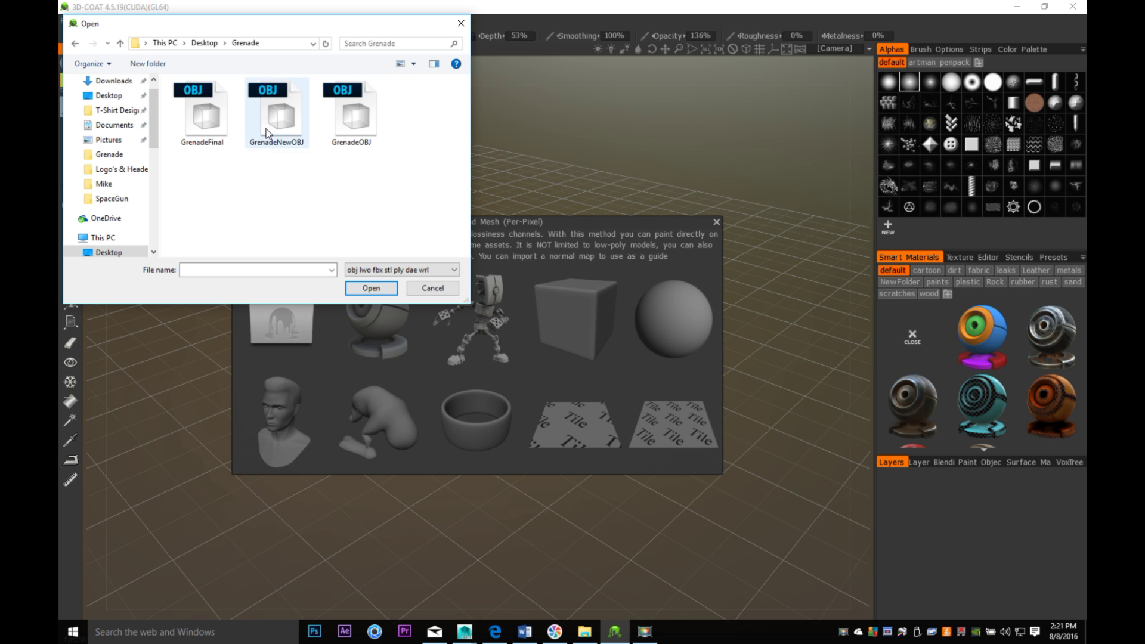
left_click(369, 288)
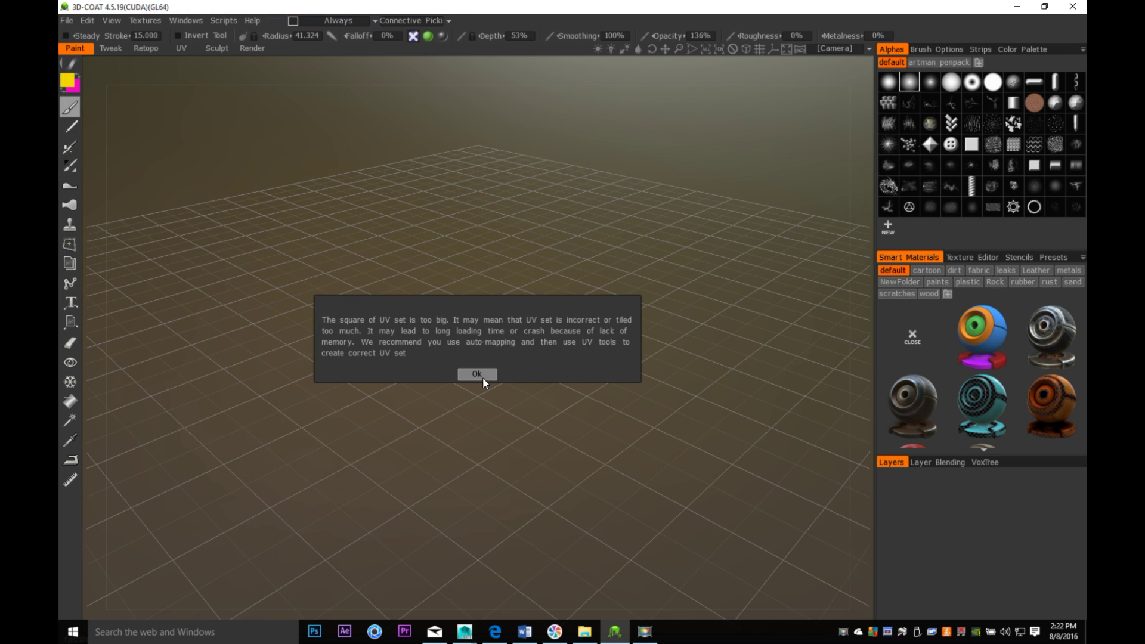
left_click(482, 377)
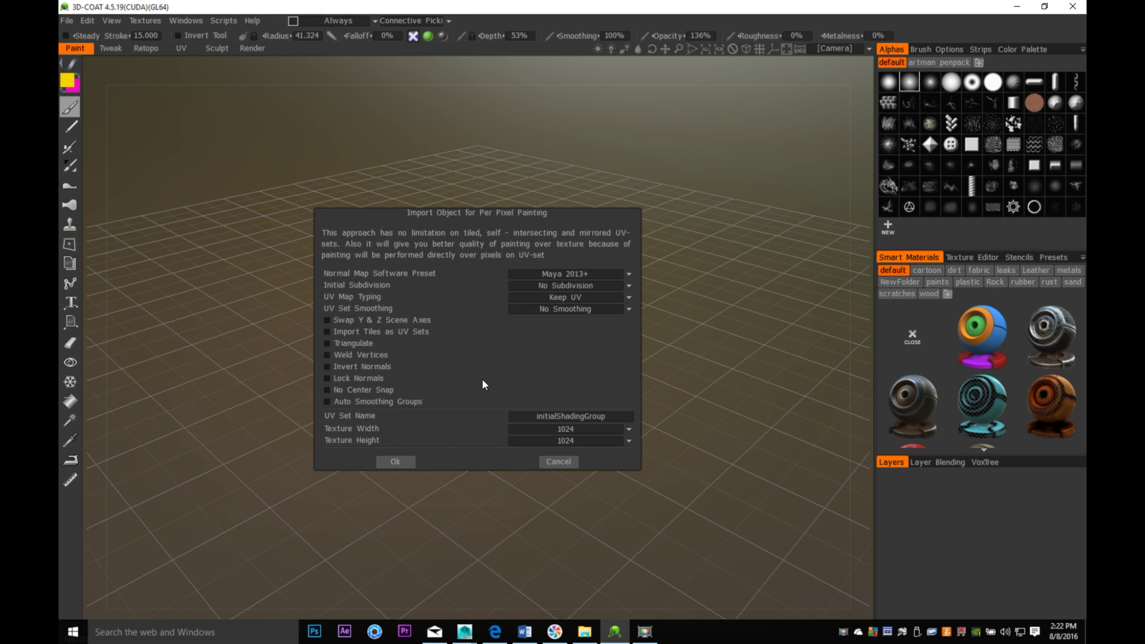
Import the grenade with Auto-Mapping as the UV map type and a 2048 texture width and height
left_click(597, 295)
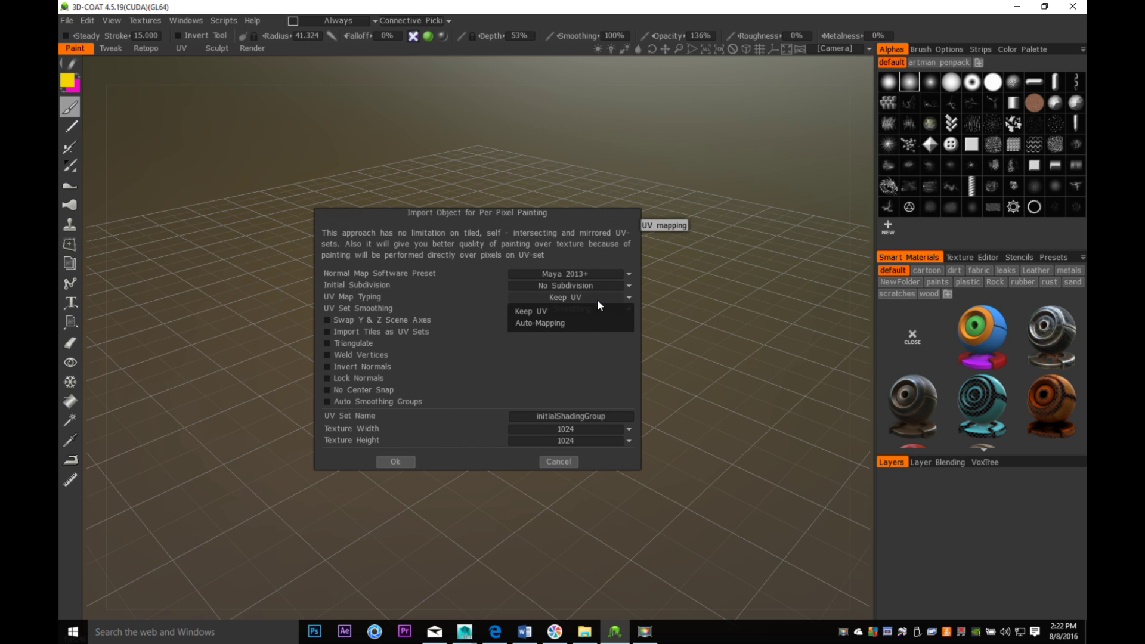
left_click(573, 323)
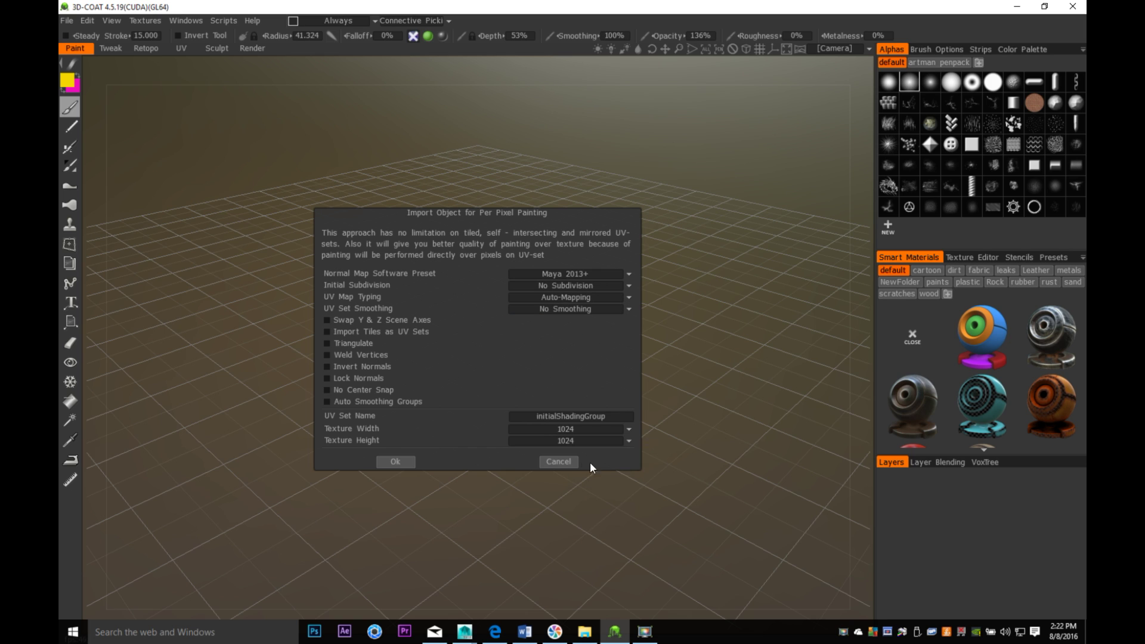
left_click(630, 429)
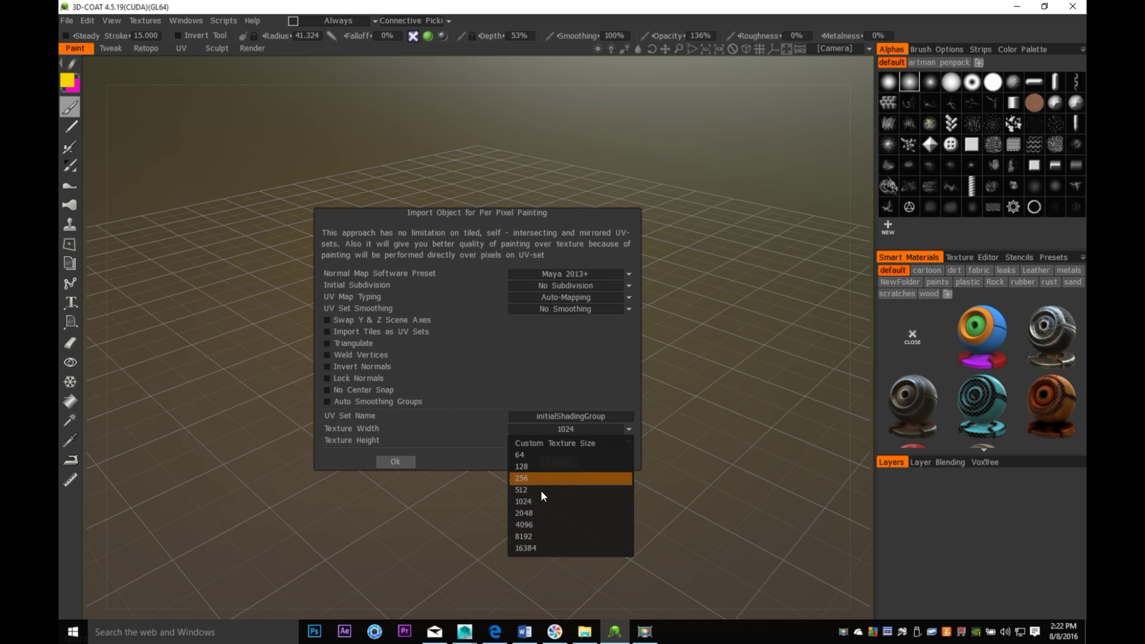
left_click(533, 513)
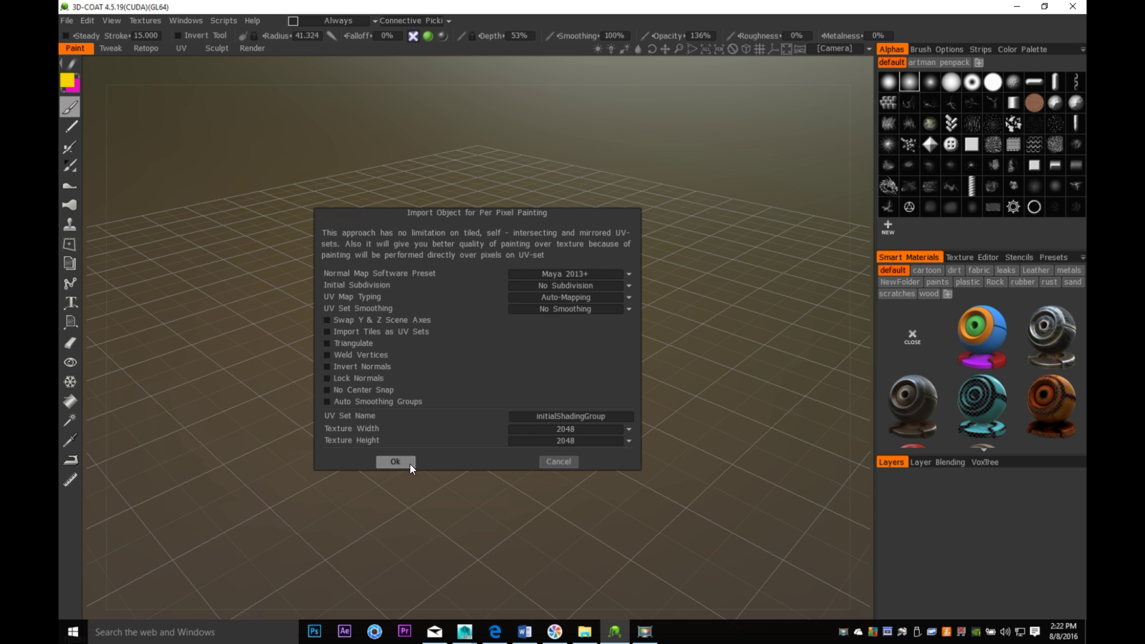
left_click(395, 463)
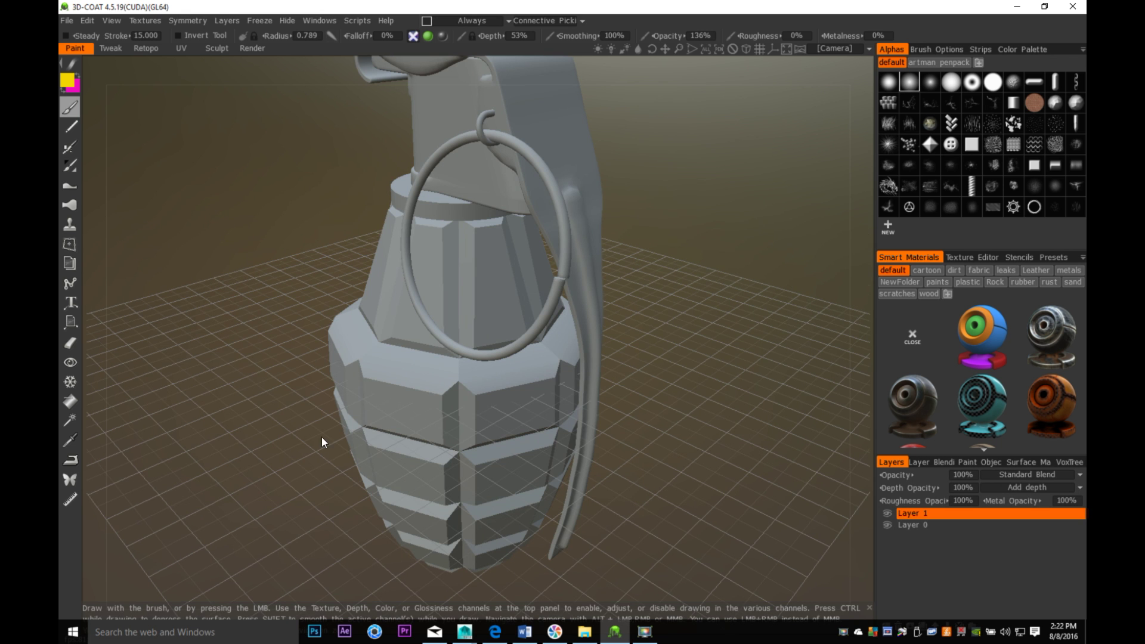
Examine the imported grenade model from several angles and distances
left_click_drag(552, 418, 695, 366, "alt")
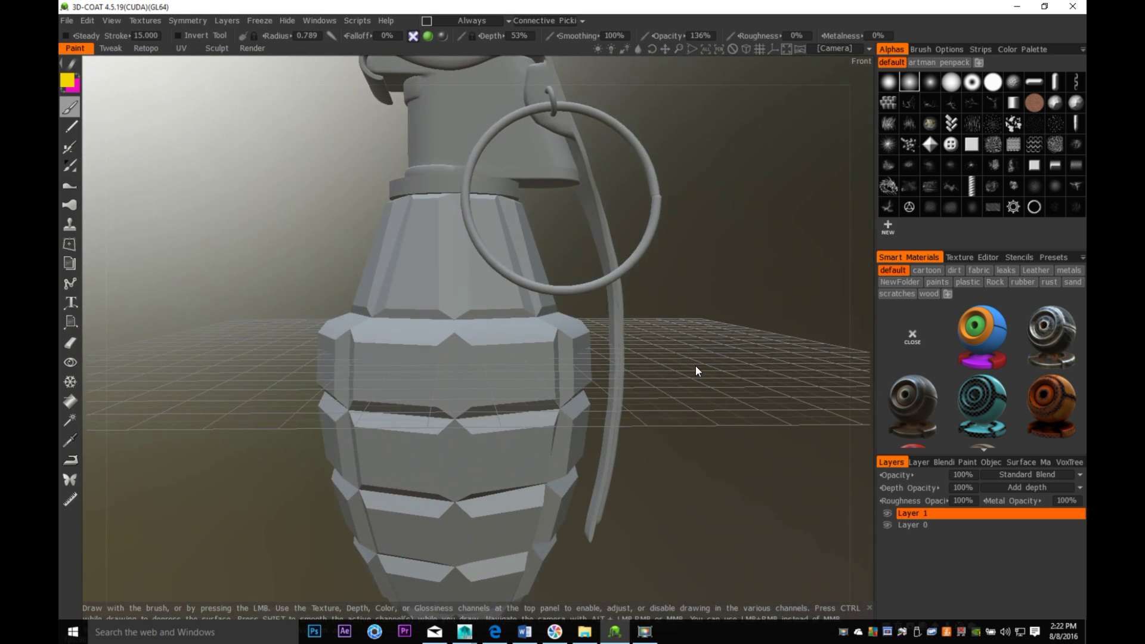
middle_click_drag(695, 366, 698, 406, "alt")
left_click_drag(698, 404, 719, 381, "alt")
right_click_drag(719, 382, 723, 237, "alt")
left_click_drag(680, 298, 549, 396, "alt")
left_click_drag(388, 434, 569, 382, "alt")
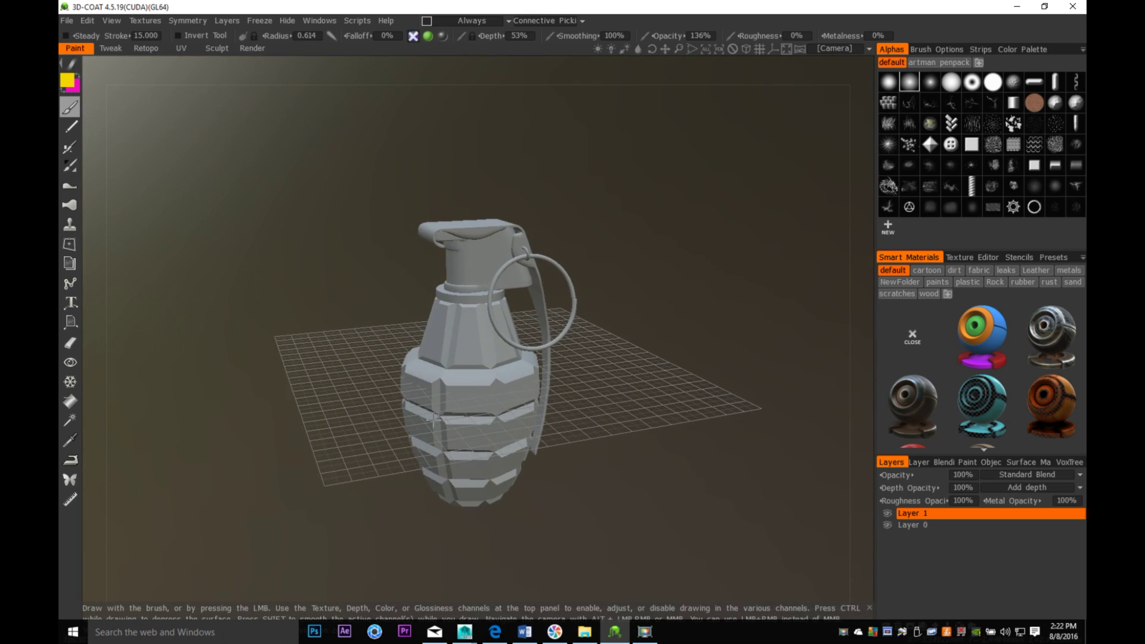
left_click_drag(434, 419, 472, 412, "alt")
left_click_drag(536, 370, 605, 448)
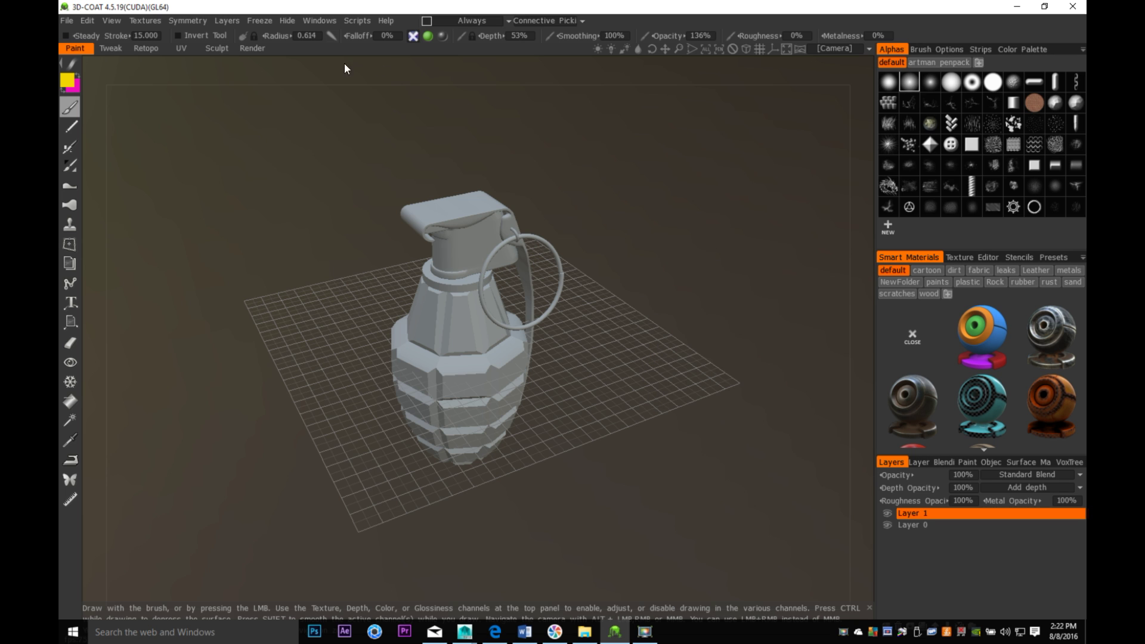
Clear all auto-generated UV seams from the grenade in the UV workspace
left_click(182, 48)
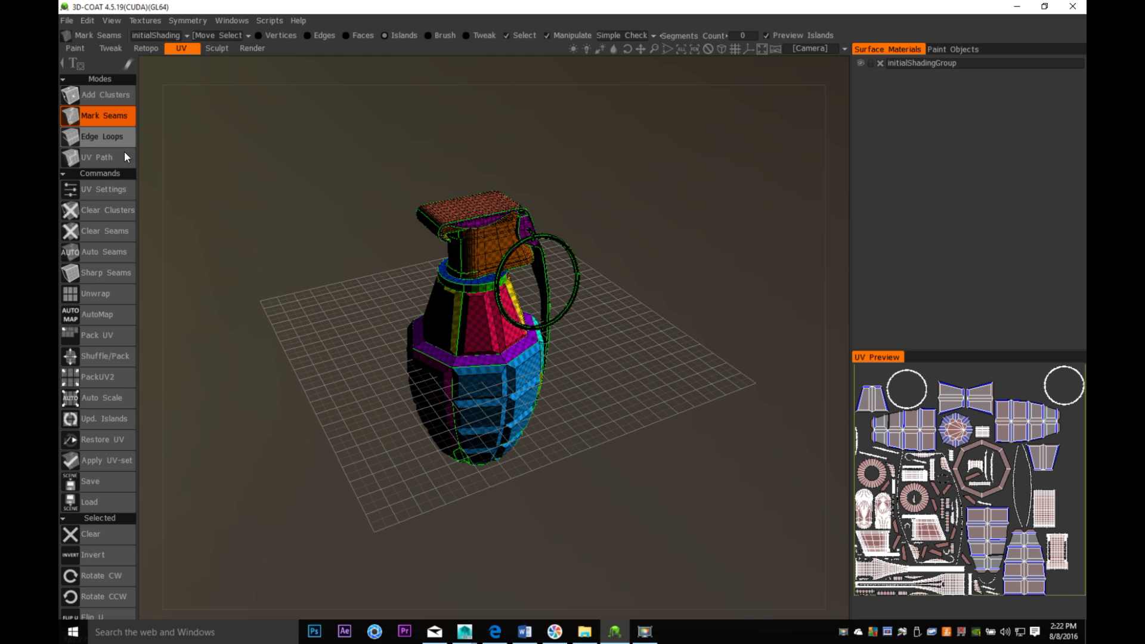
left_click(113, 232)
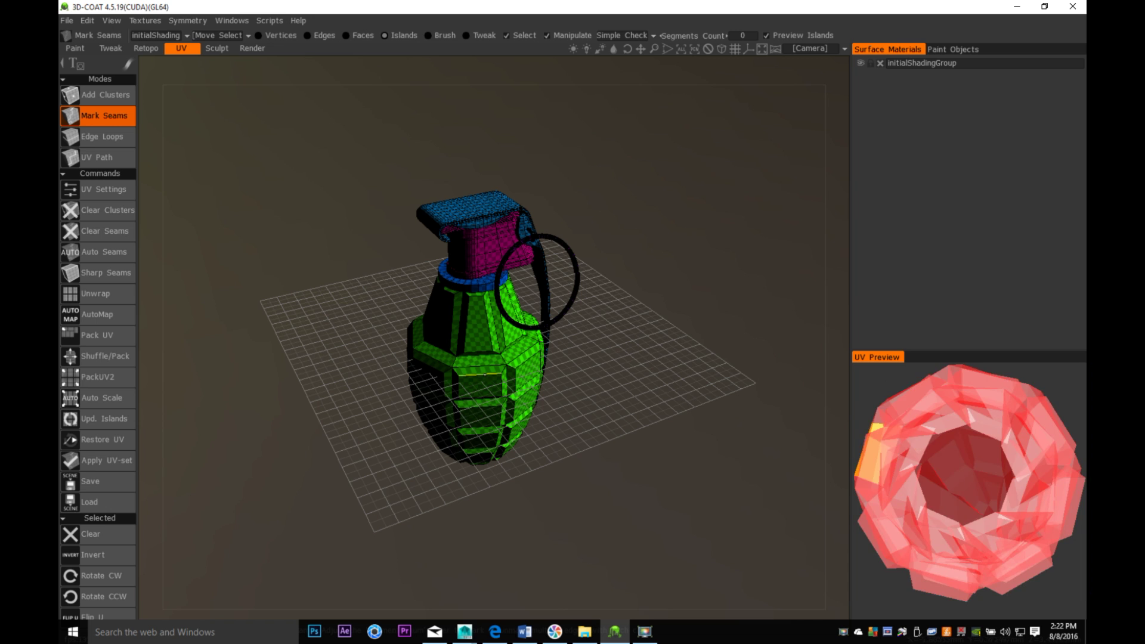
left_click_drag(567, 422, 650, 397)
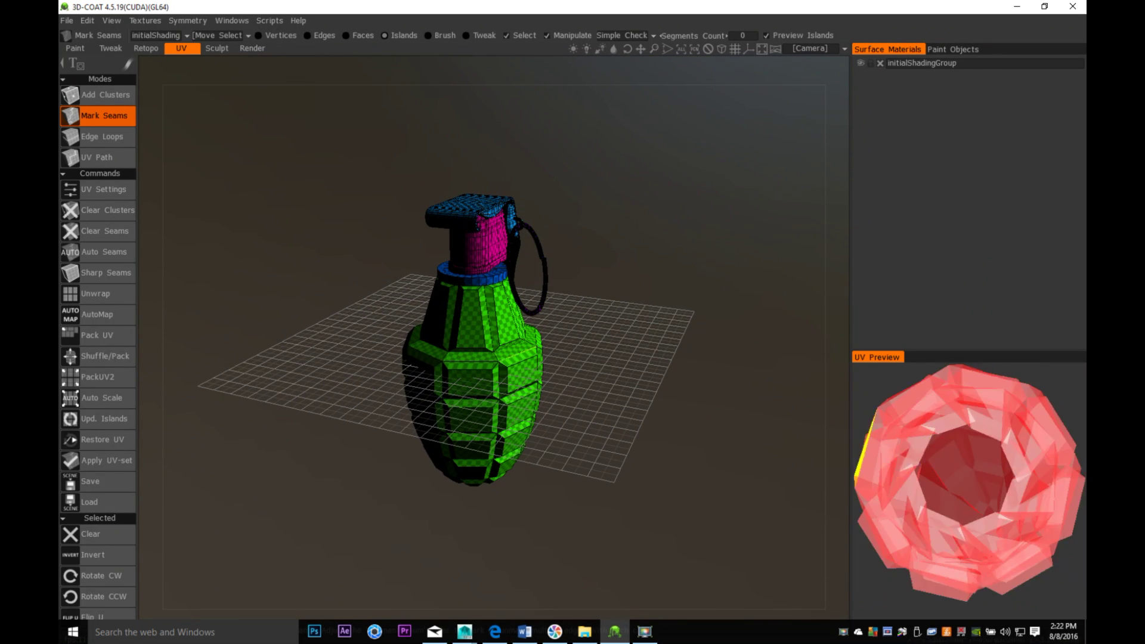
Mark an edge-loop seam around the rim of the collar between the grenade's body and its head
left_click(99, 139)
middle_click_drag(600, 399, 633, 491)
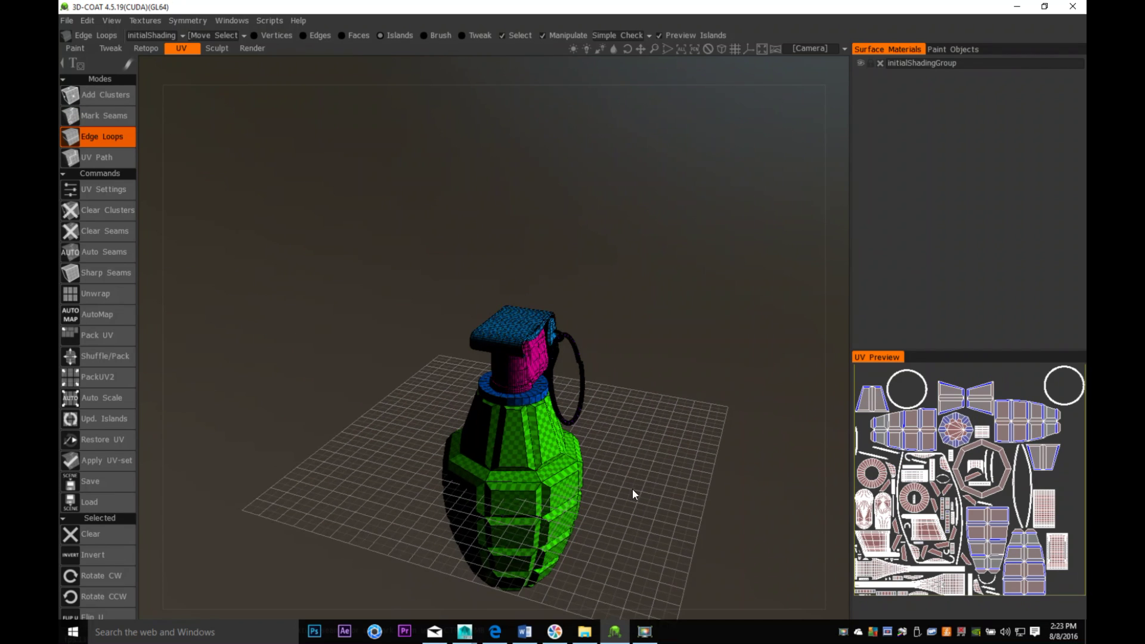
right_click_drag(668, 422, 648, 520)
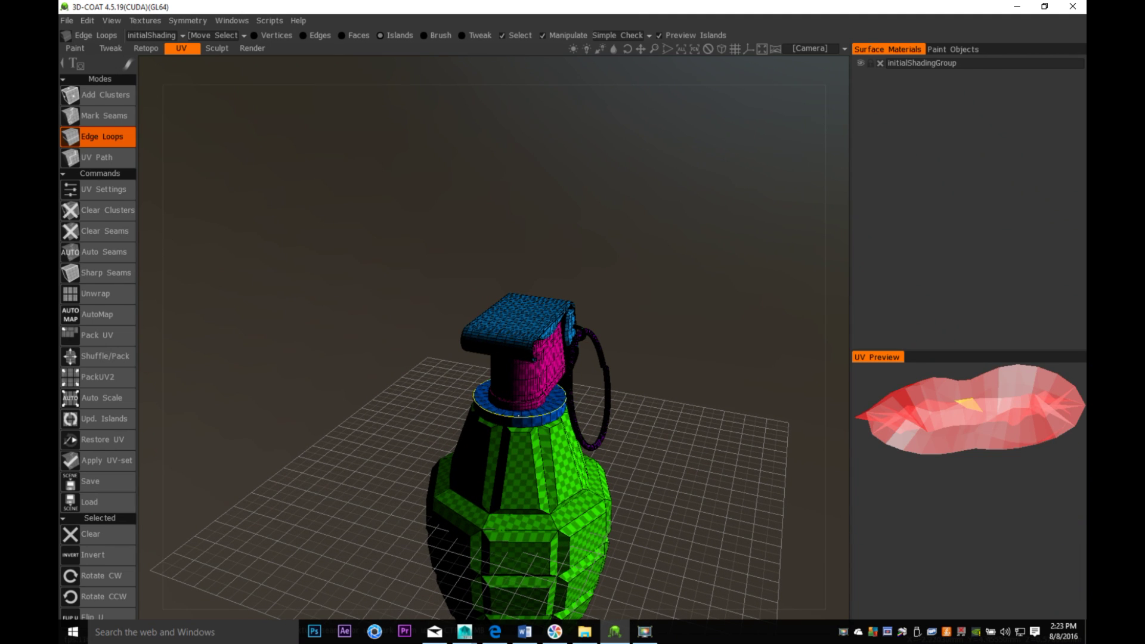
left_click(518, 416)
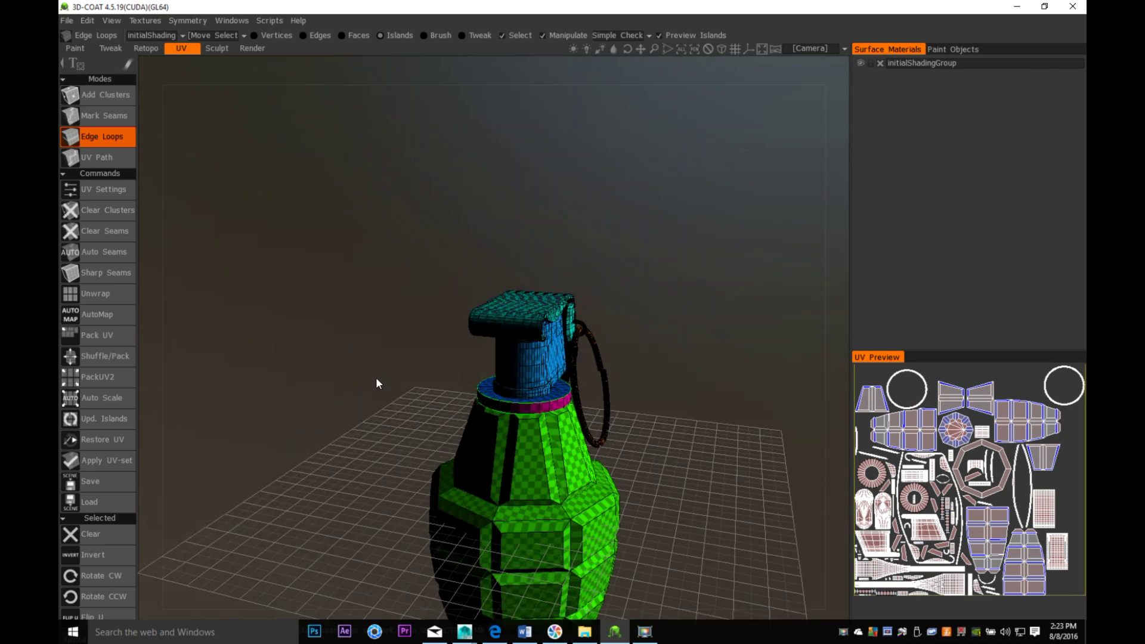
Apply the edited UV set to the grenade and return to the Paint workspace
left_click_drag(376, 400, 348, 404)
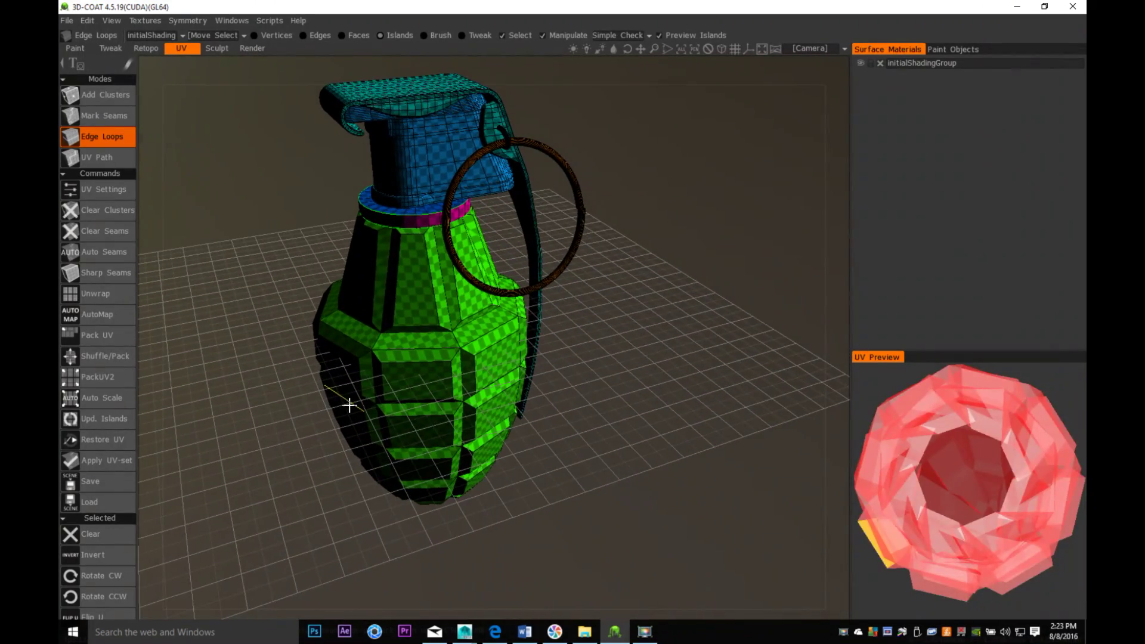
left_click_drag(231, 403, 170, 441)
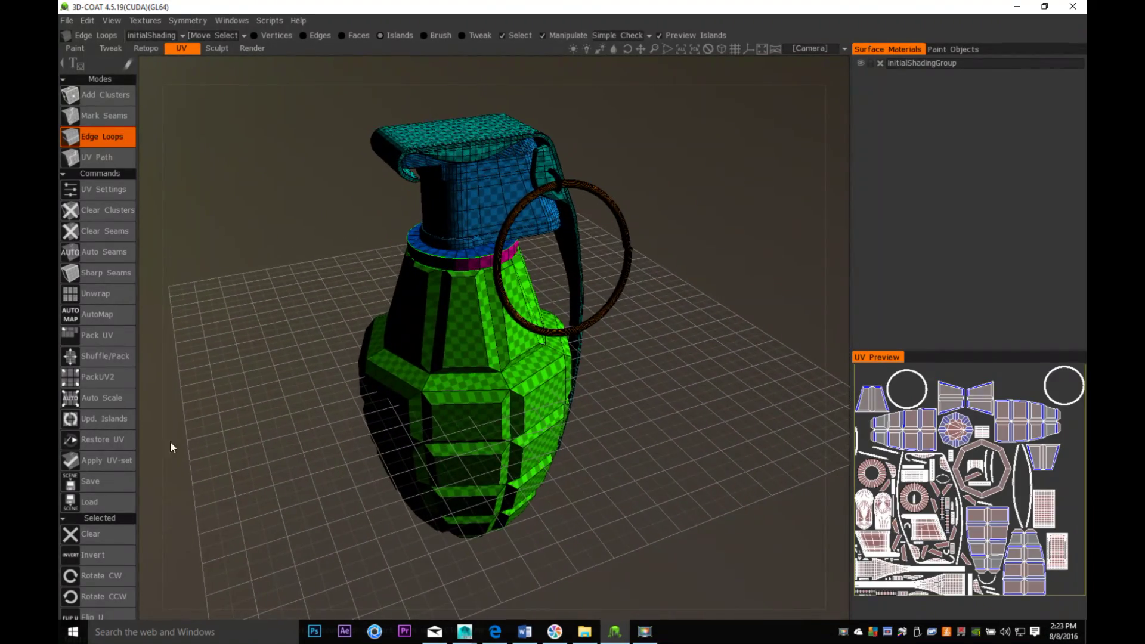
left_click(102, 460)
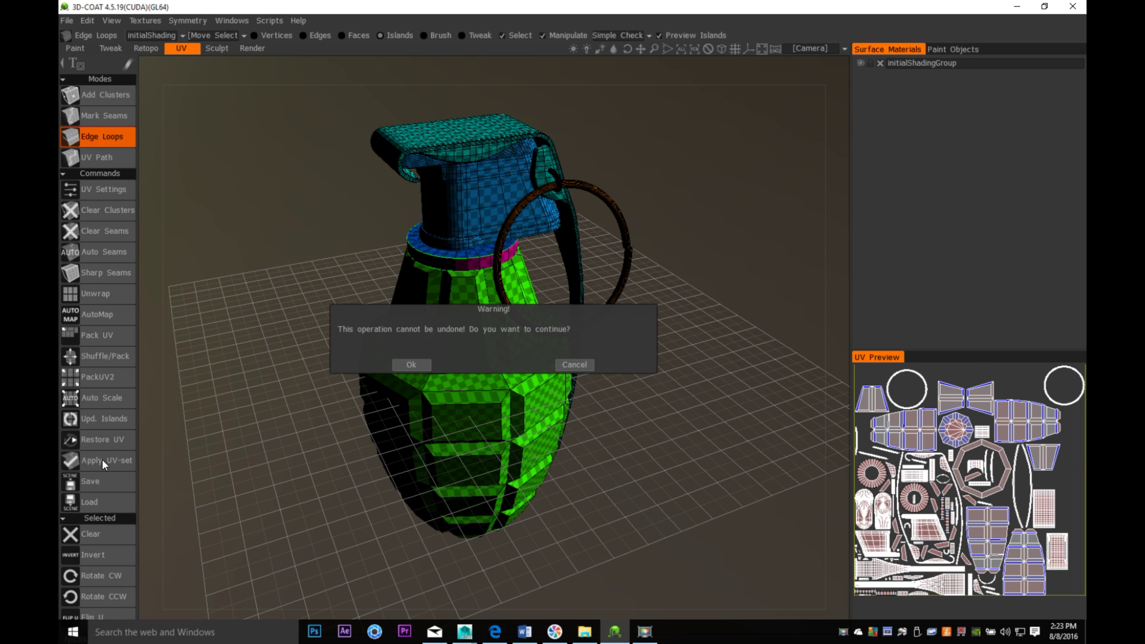
left_click(408, 365)
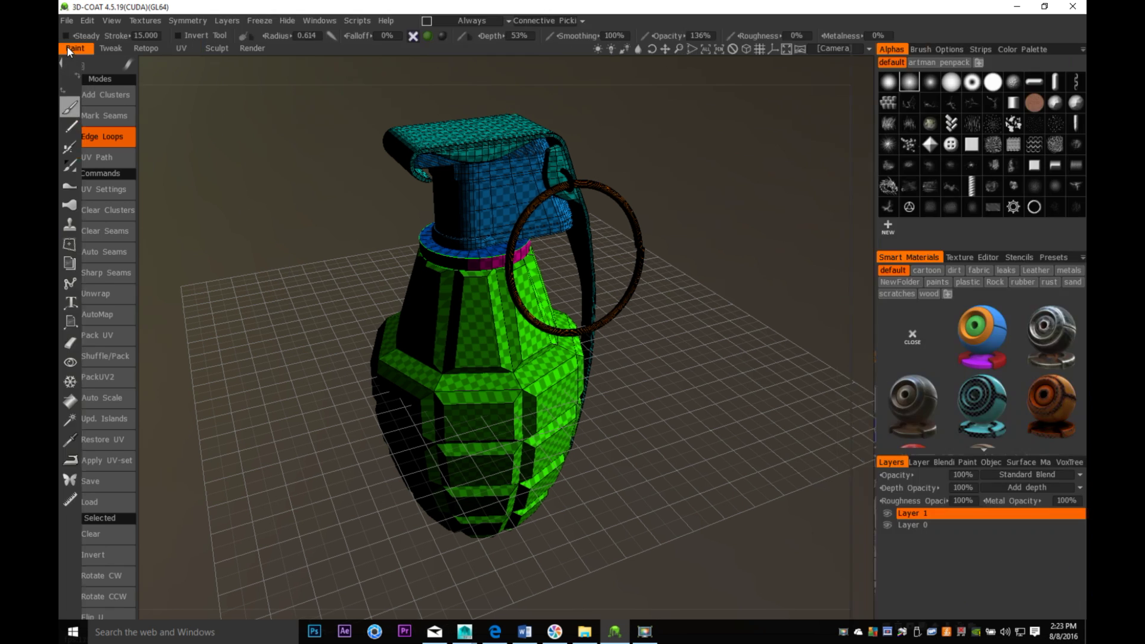
left_click(74, 49)
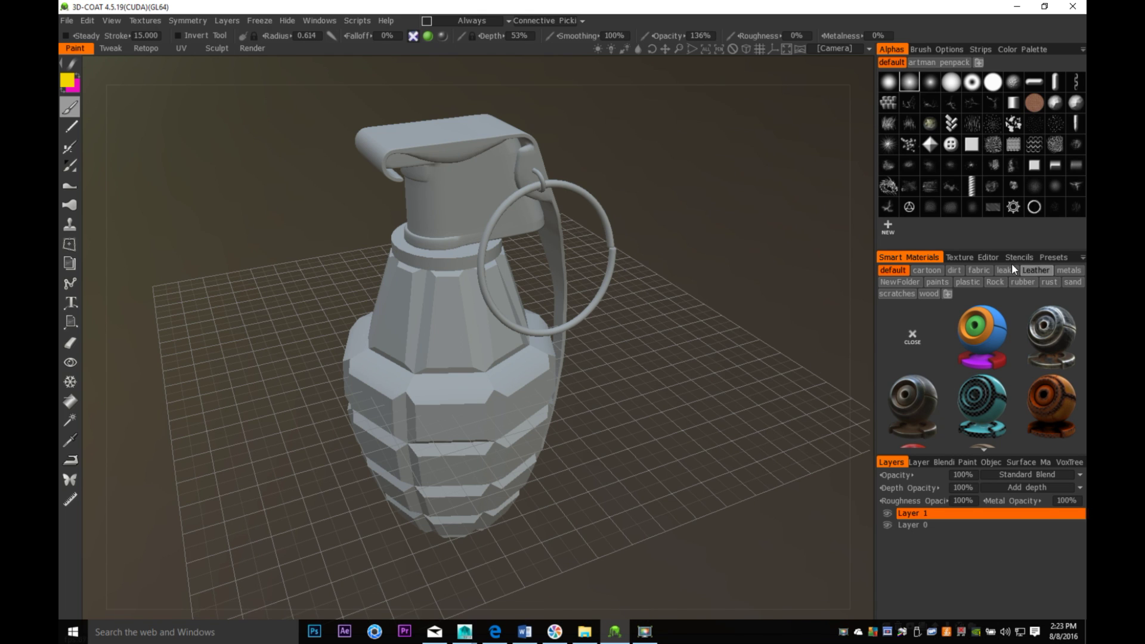
Check the grenade's UV layout in the Texture Editor and return to the smart materials
left_click(982, 257)
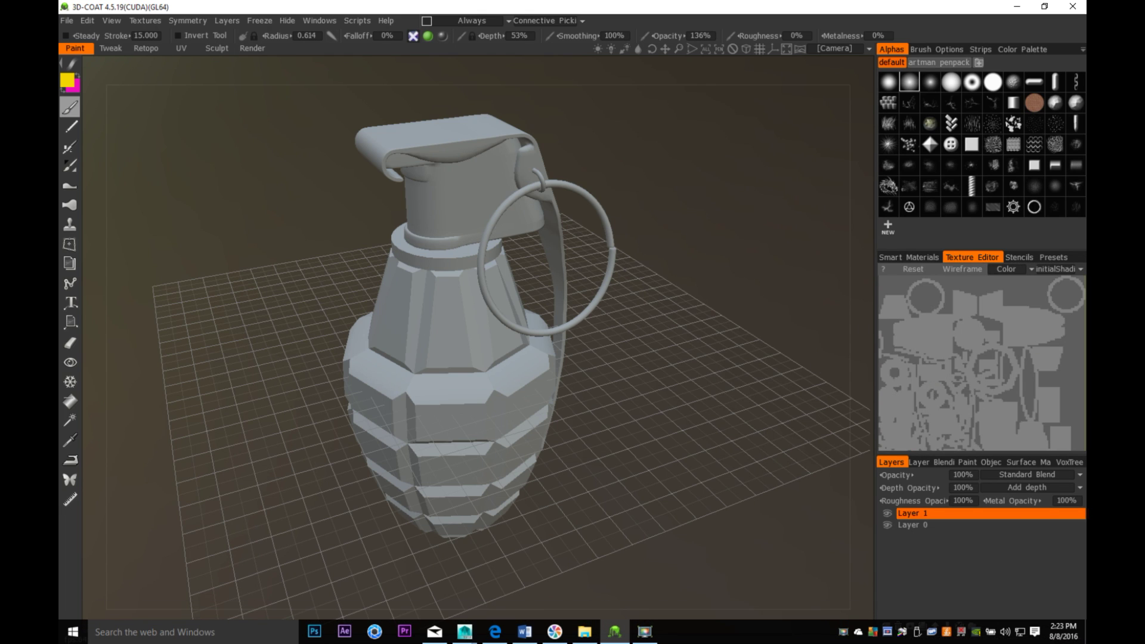
left_click(903, 256)
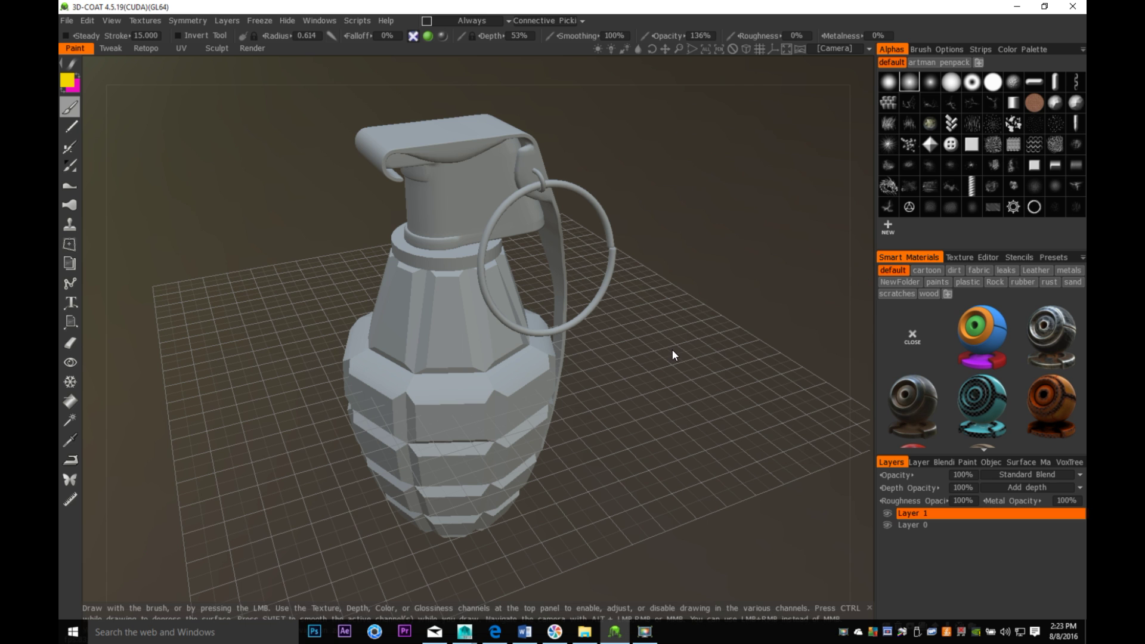
left_click_drag(663, 337, 636, 338)
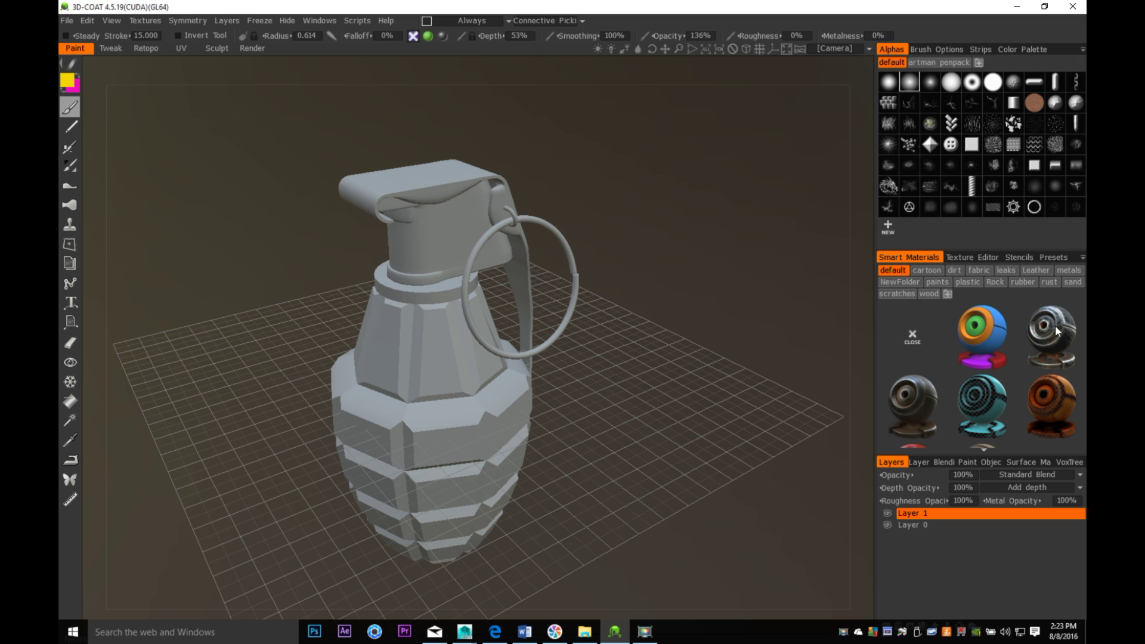
Select the metal_forged smart material from the metals category
scroll(1023, 373, "down", 1)
scroll(1017, 380, "up", 1)
left_click(1066, 270)
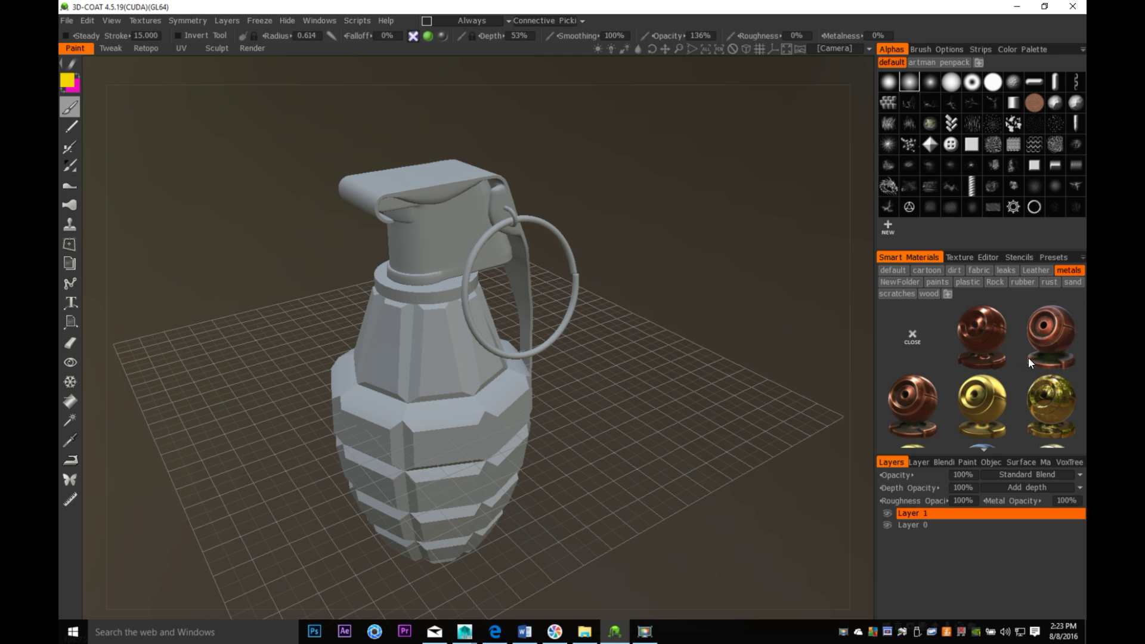
scroll(1011, 381, "down", 3)
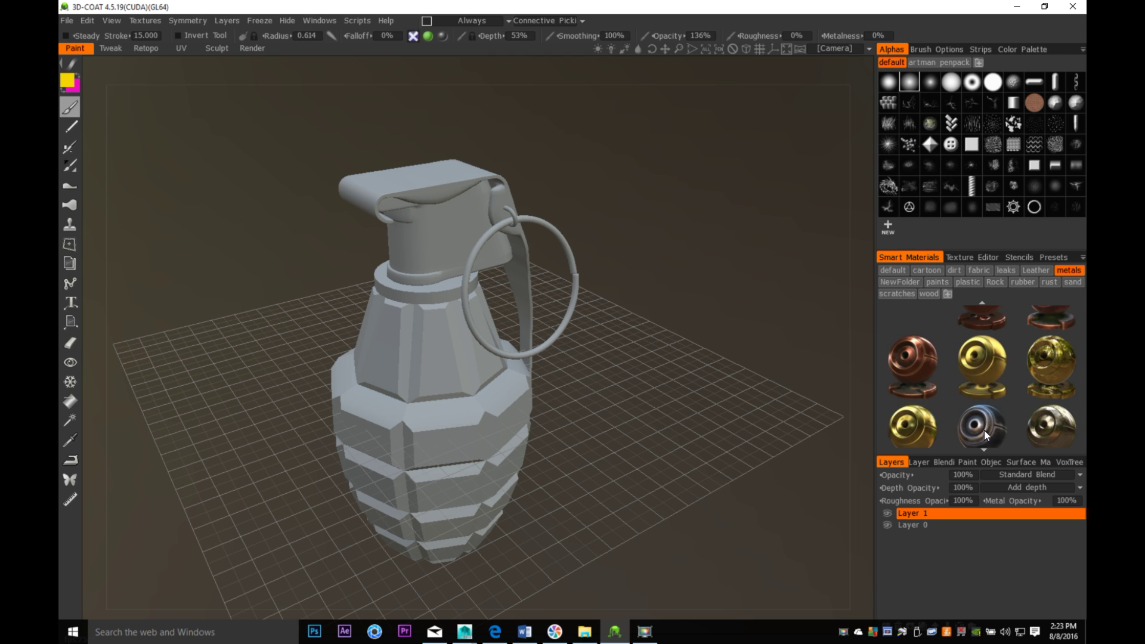
mouse_move(993, 436)
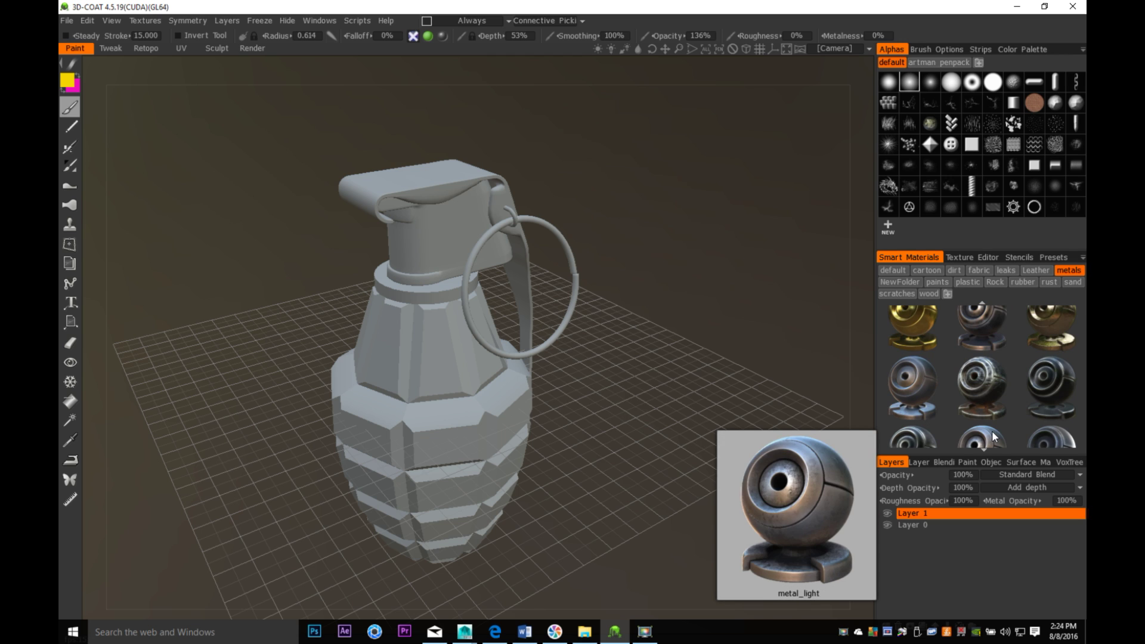
scroll(959, 406, "down", 1)
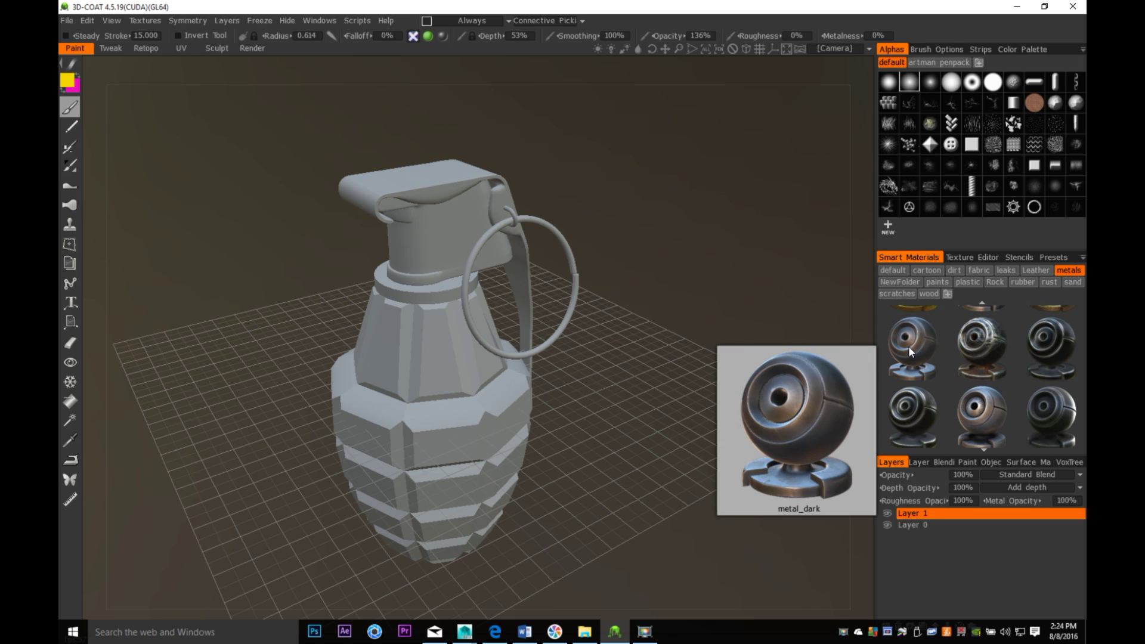
mouse_move(981, 350)
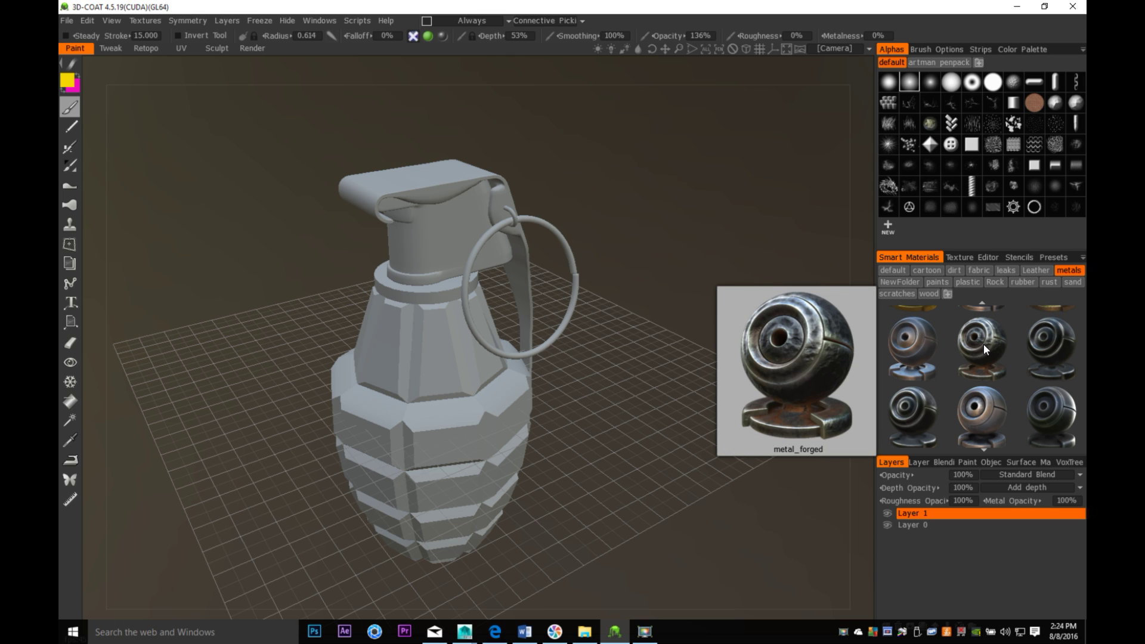
left_click(983, 345)
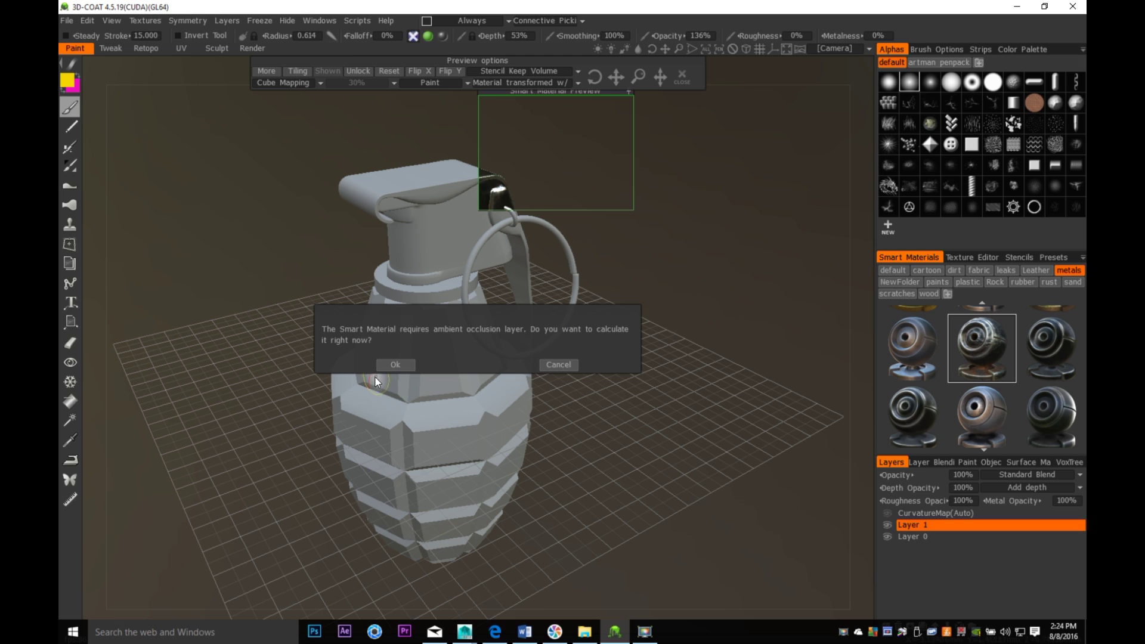
Calculate the ambient occlusion into a new layer with a light count of 1024 and preview the material over the grenade's head
left_click(394, 363)
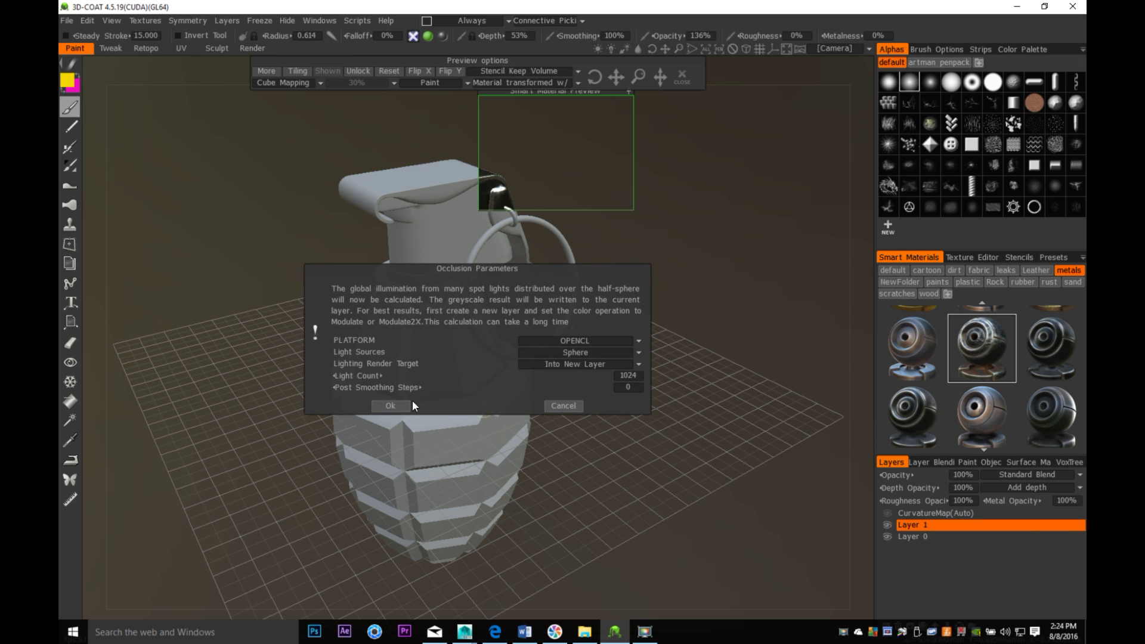
left_click(391, 406)
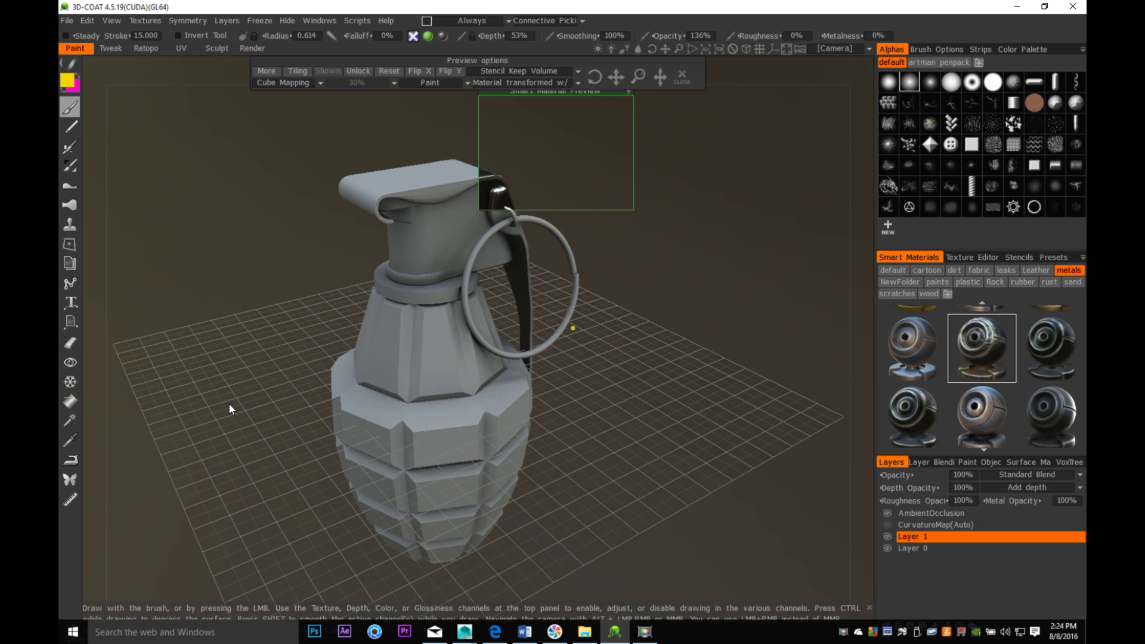
left_click_drag(295, 405, 323, 403)
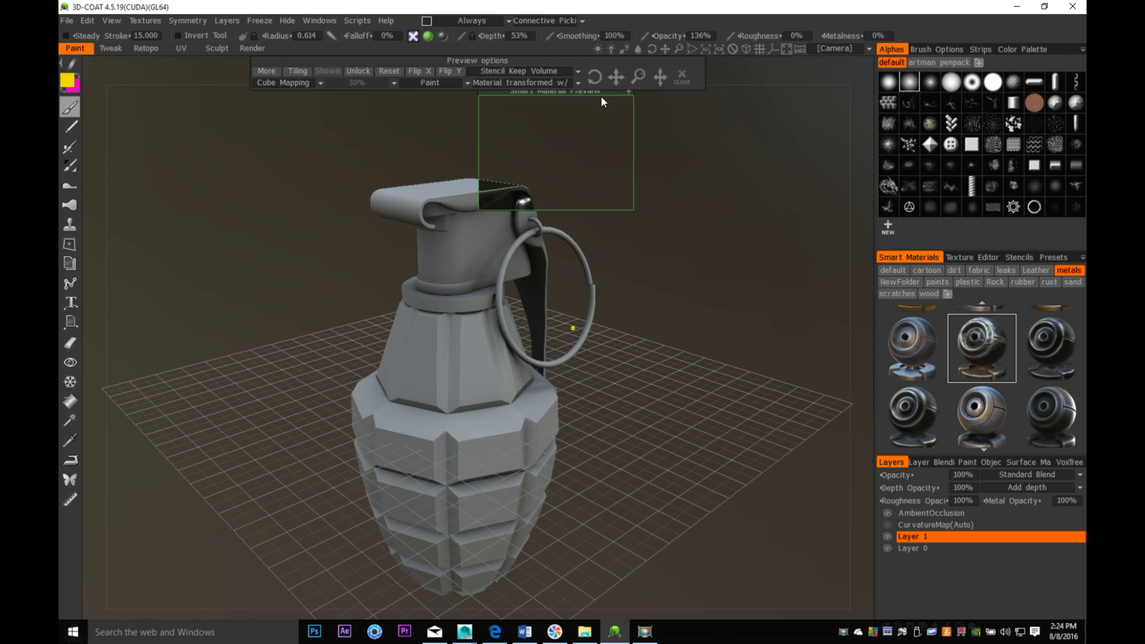
left_click_drag(595, 91, 508, 160)
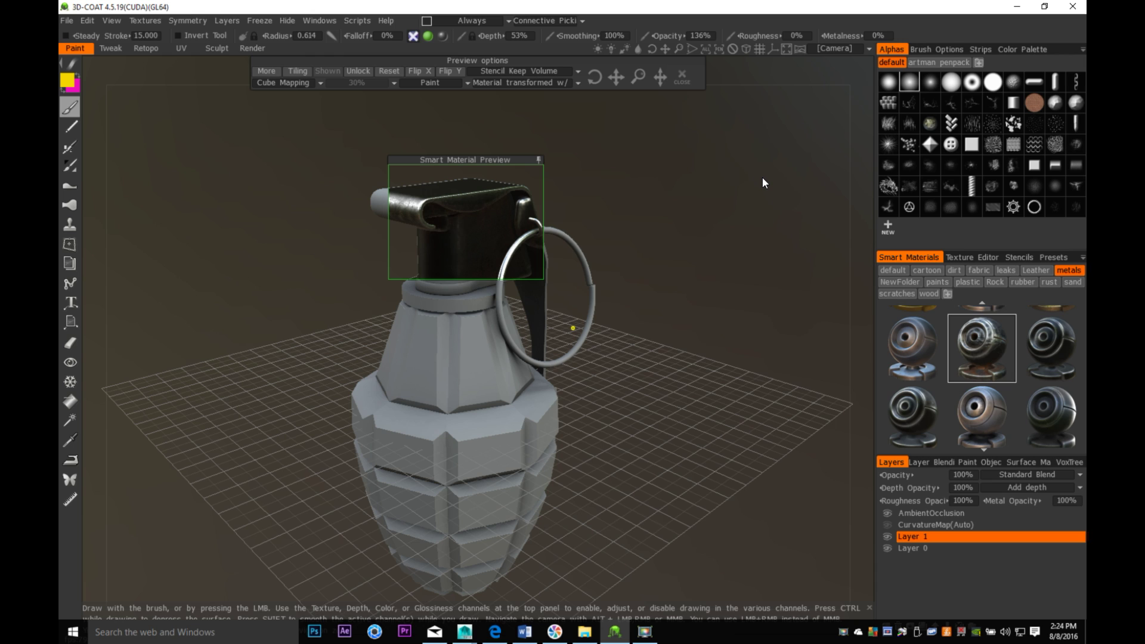
Choose the metal_light smart material and activate the Fill tool with the depth channel disabled
left_click(985, 413)
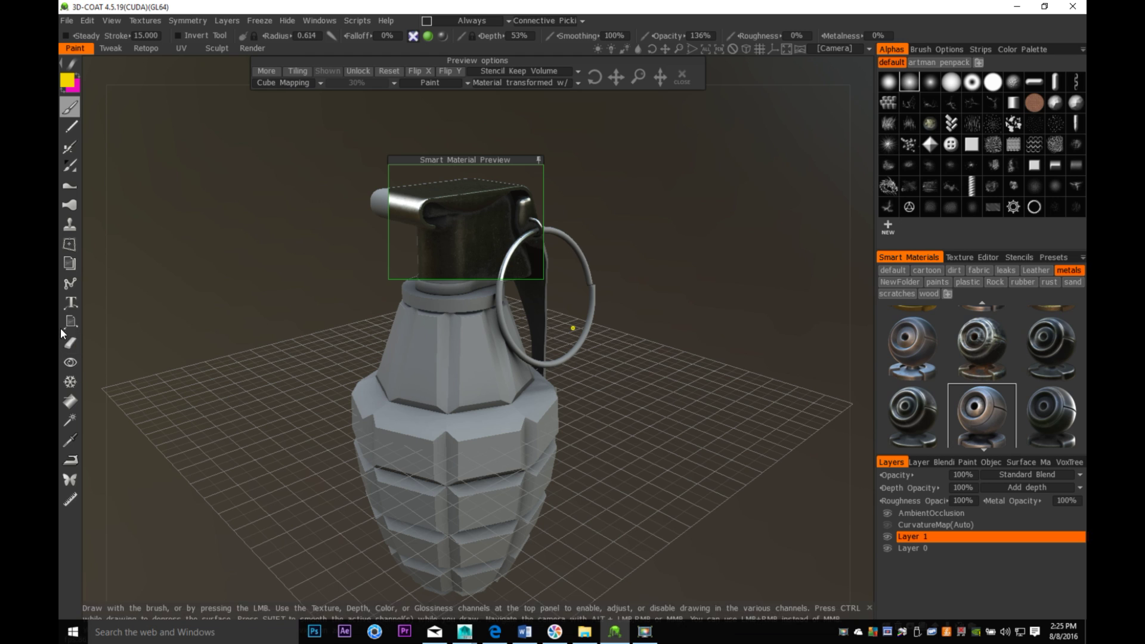
left_click(74, 399)
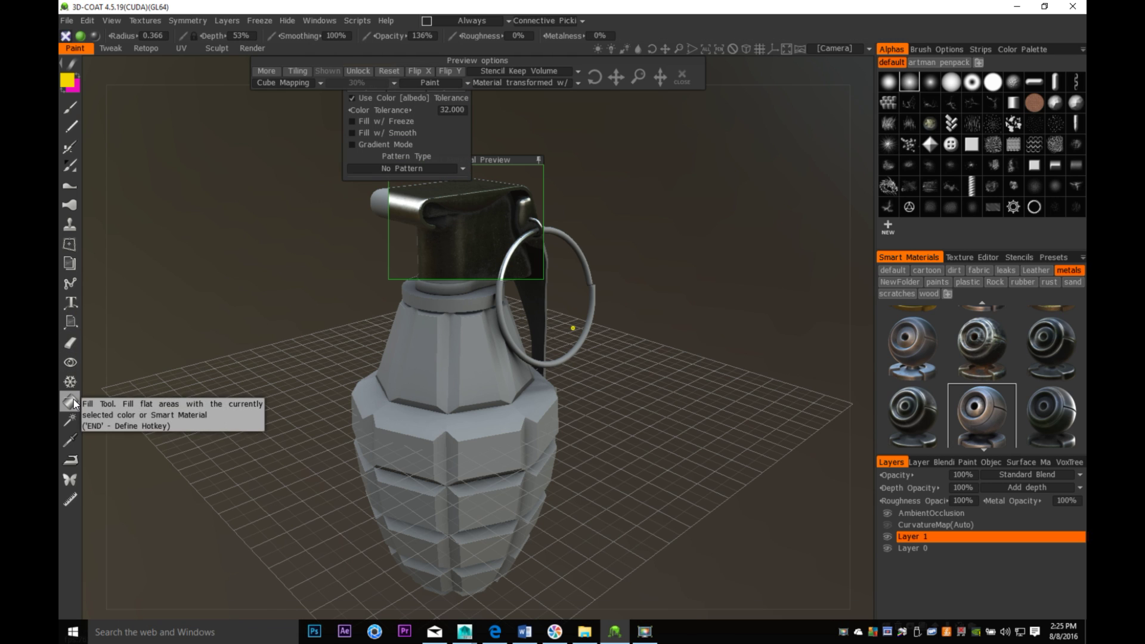
mouse_move(81, 36)
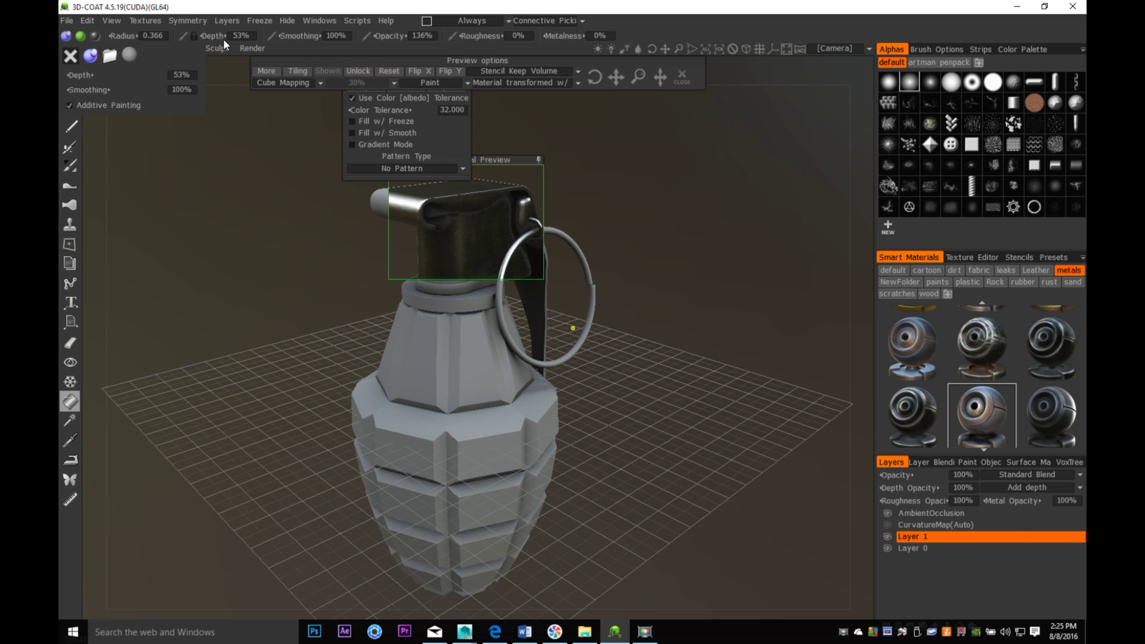
left_click(80, 38)
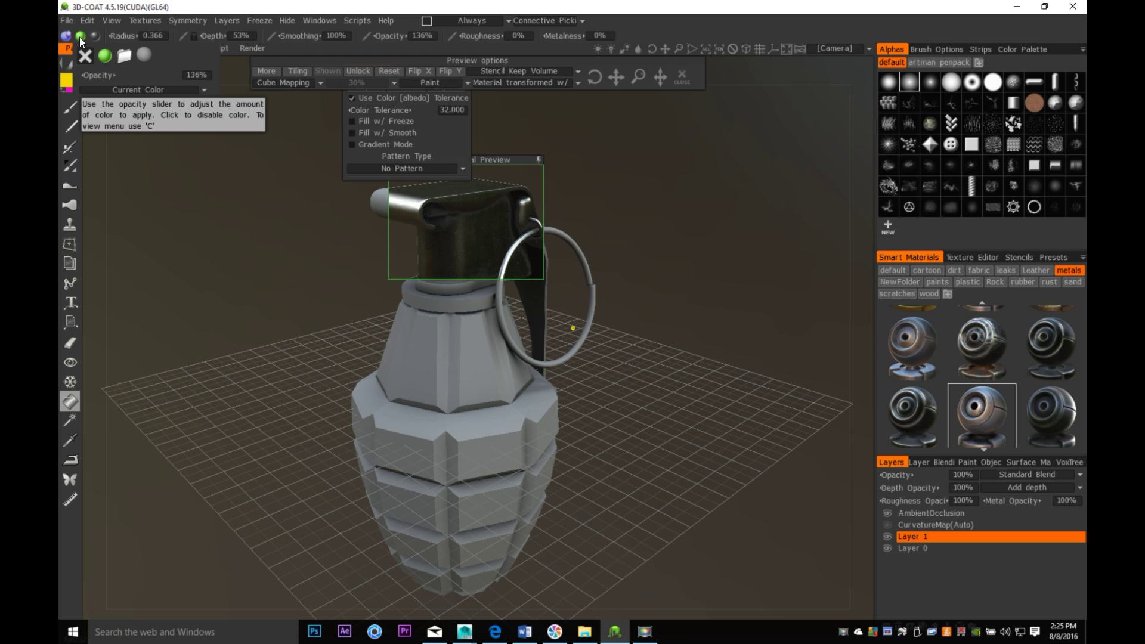
mouse_move(67, 34)
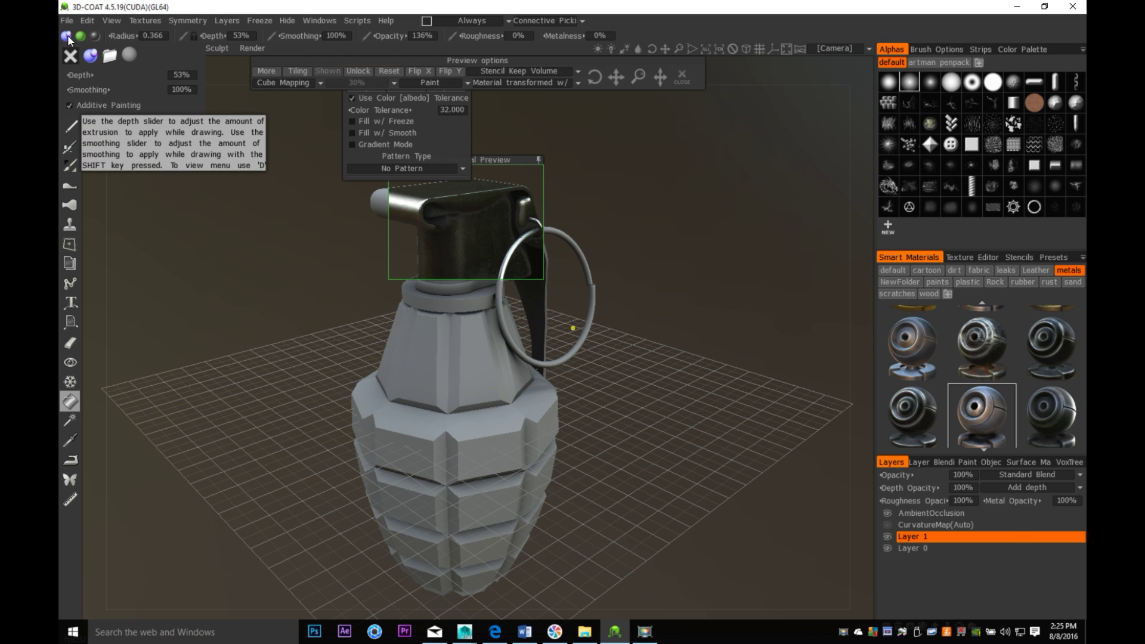
left_click(67, 35)
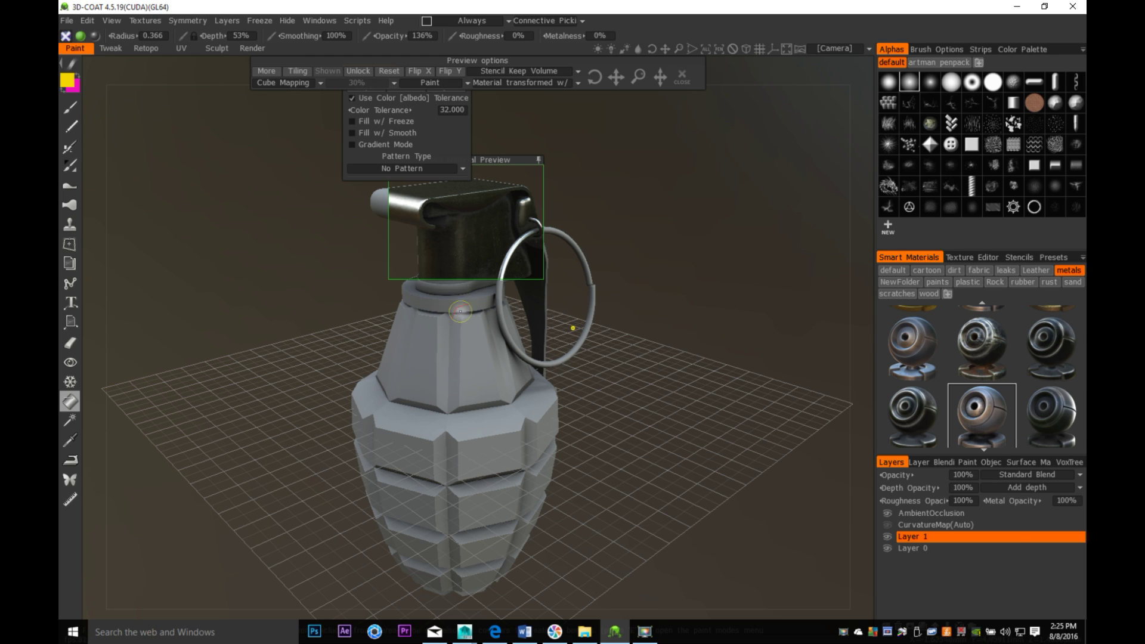
Move the material preview off the model and fill the top surface of the safety lever with metal_light
right_click_drag(651, 338, 635, 474)
left_click_drag(729, 417, 698, 370)
middle_click_drag(698, 340, 736, 479)
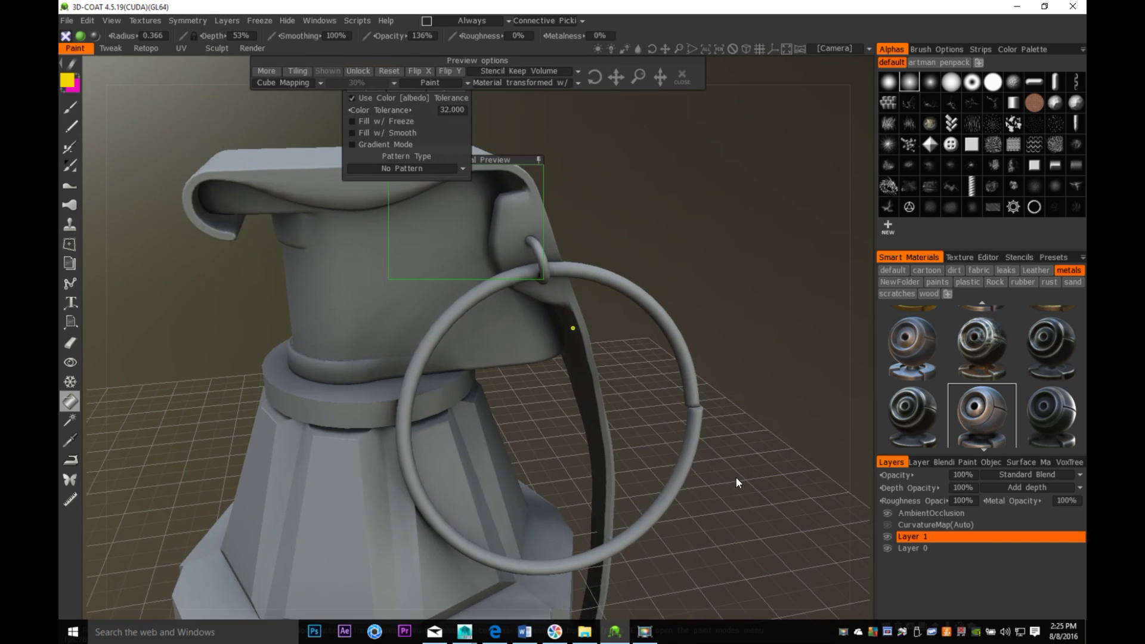
left_click_drag(731, 438, 689, 455)
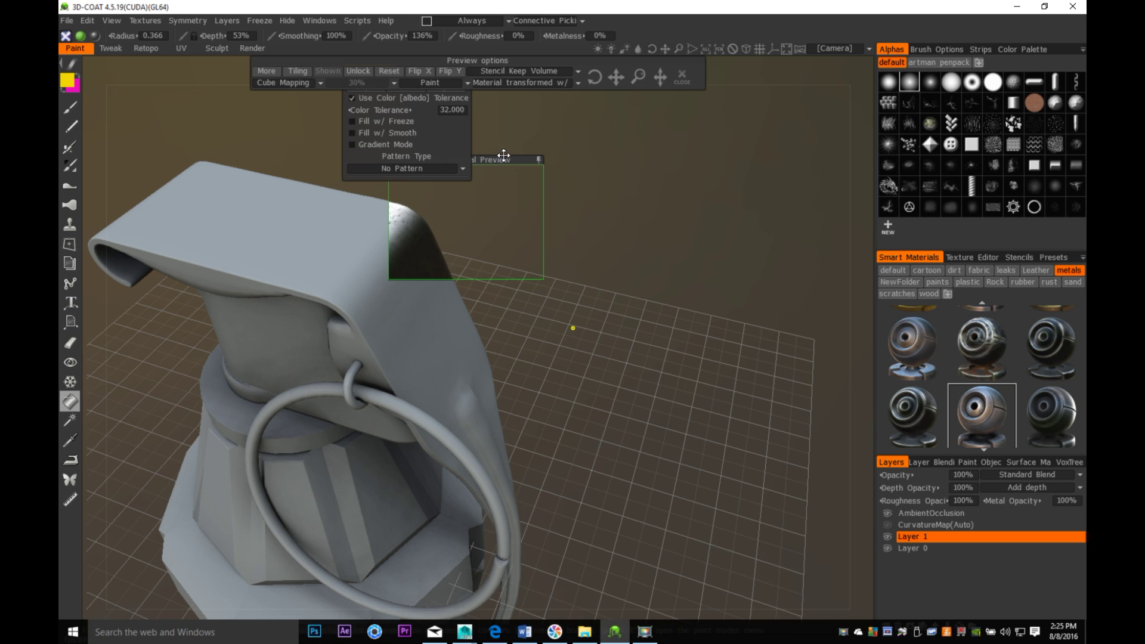
left_click_drag(504, 155, 791, 133)
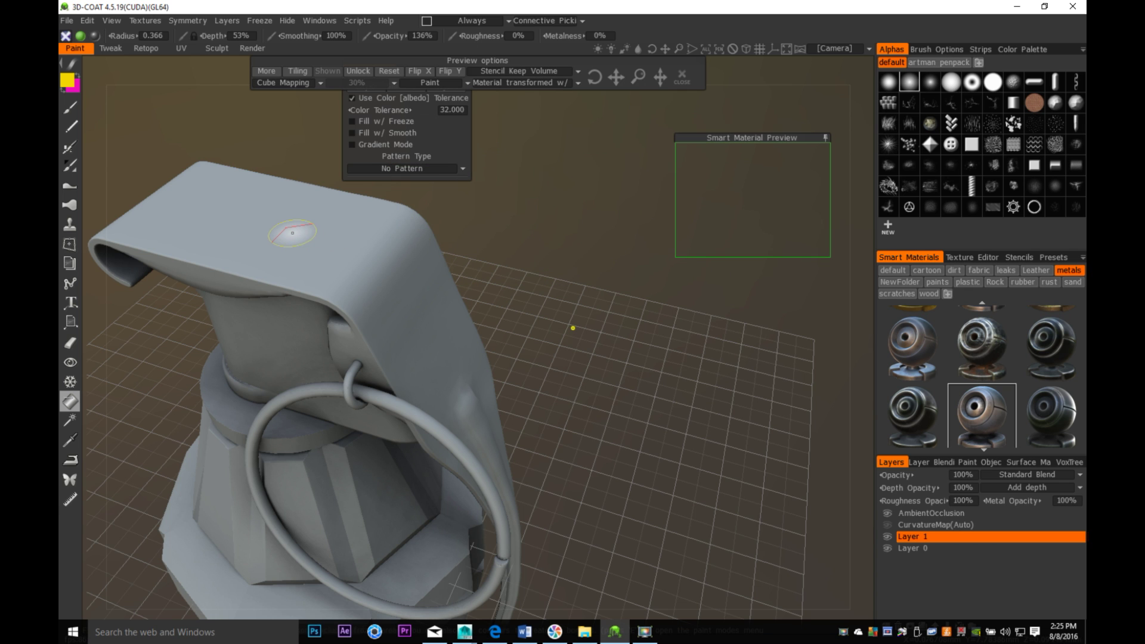
left_click(293, 233)
Fill the inner side of the lever's long arm behind the pull ring with metal_light
left_click_drag(121, 357, 128, 311)
right_click_drag(127, 311, 542, 154)
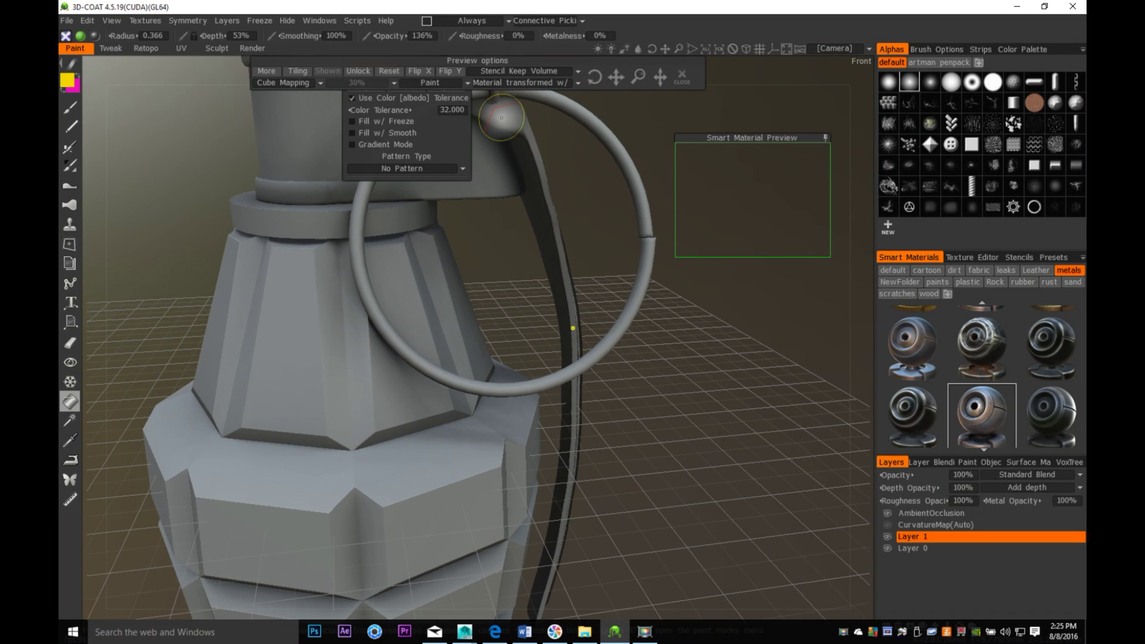
left_click(522, 134)
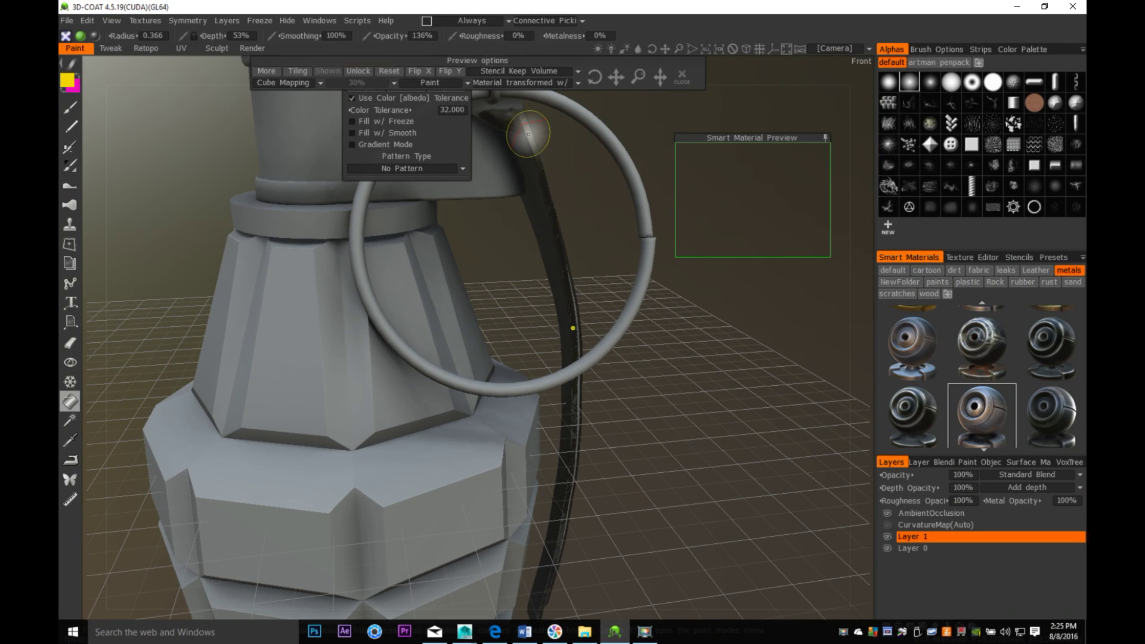
Fill the lever's side flanges, underside rim and curled front lip with metal_light
left_click_drag(212, 160, 179, 240)
mouse_move(180, 240)
right_mouse_down()
mouse_move(458, 343)
mouse_move(319, 335)
mouse_move(321, 326)
mouse_move(361, 352)
mouse_move(336, 378)
mouse_move(347, 392)
mouse_move(387, 380)
right_mouse_up()
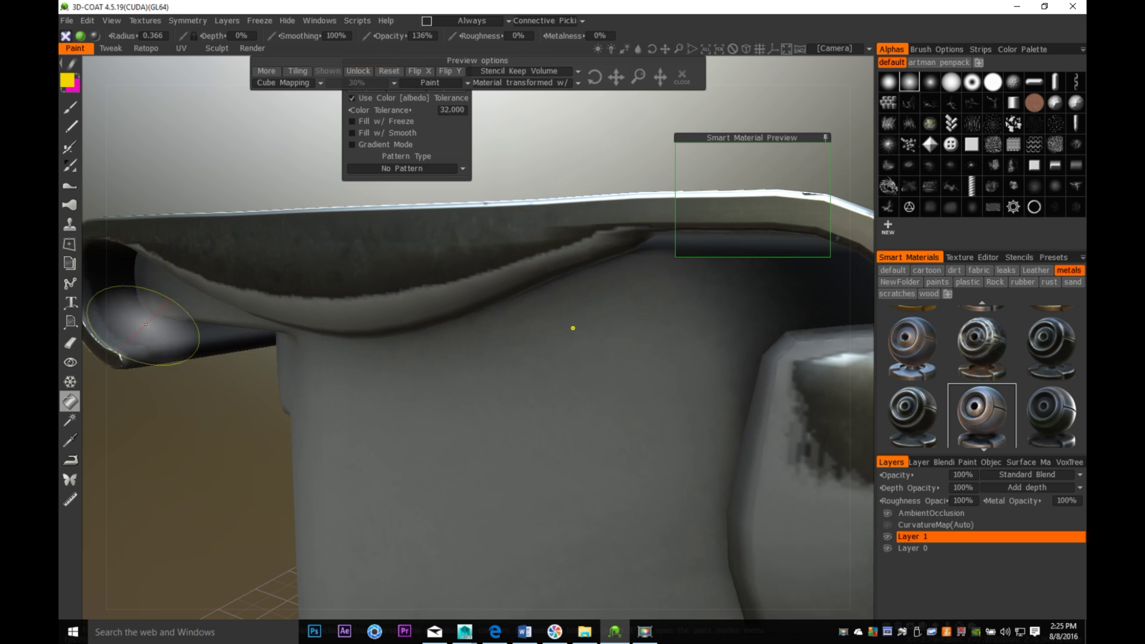
mouse_move(101, 340)
left_mouse_down()
mouse_move(285, 450)
mouse_move(547, 430)
left_mouse_up()
right_click_drag(548, 434, 626, 408)
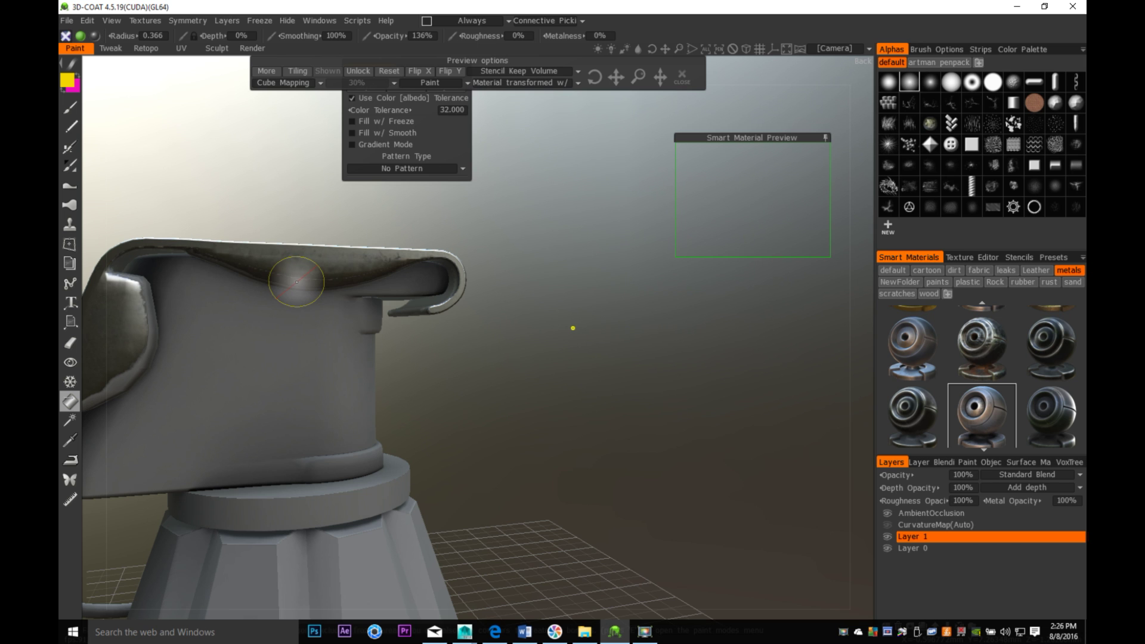
right_click_drag(436, 334, 492, 375)
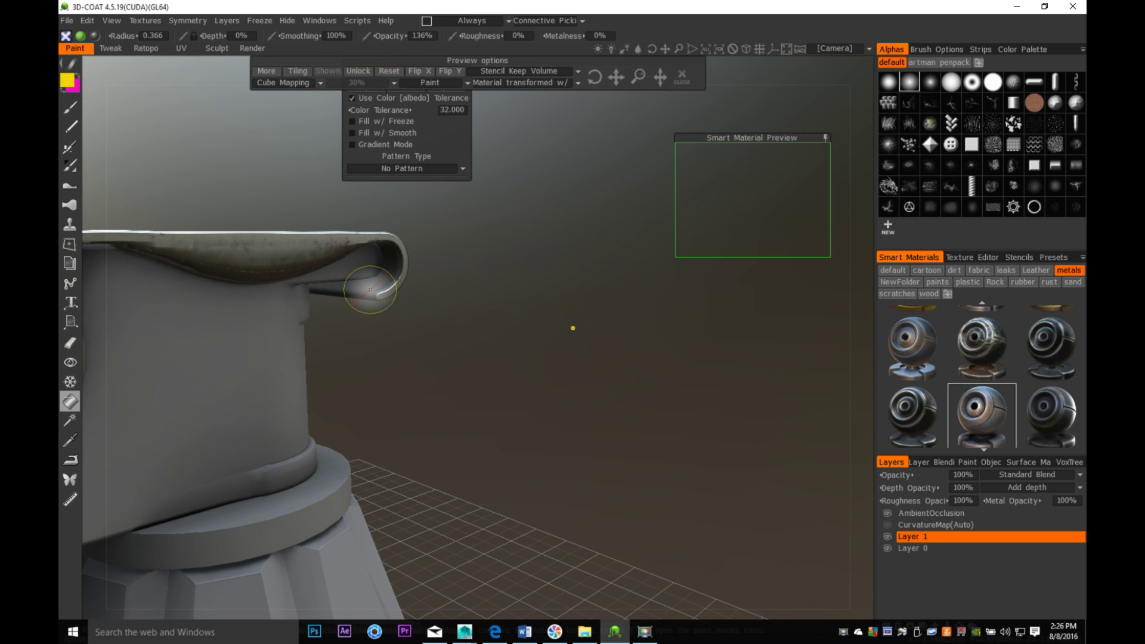
right_click_drag(391, 273, 390, 388)
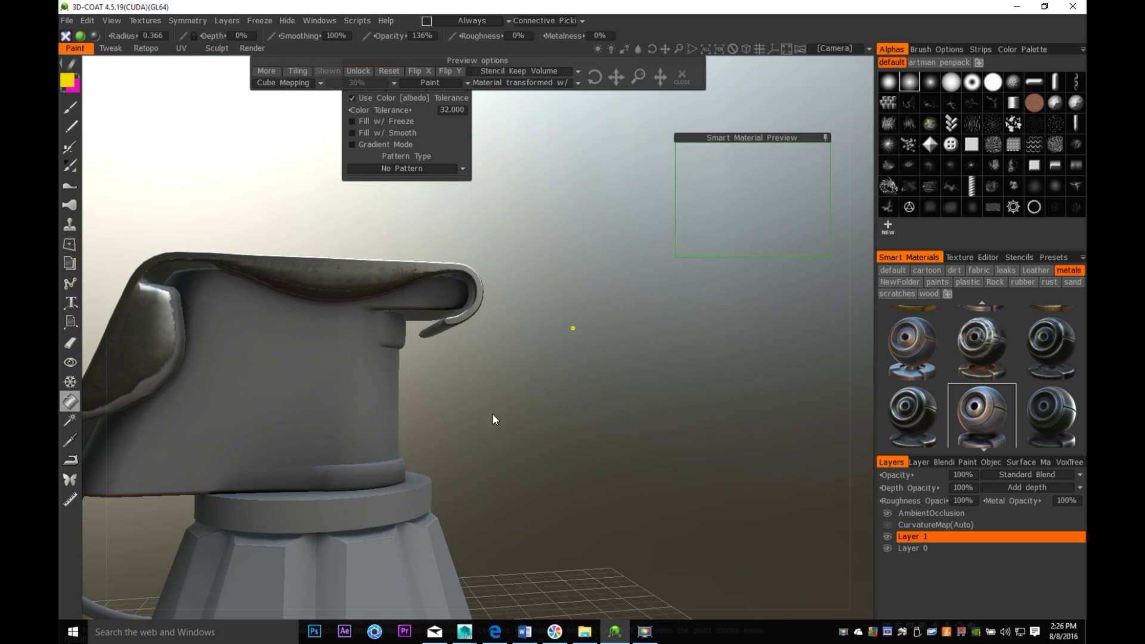
right_click_drag(495, 417, 317, 355)
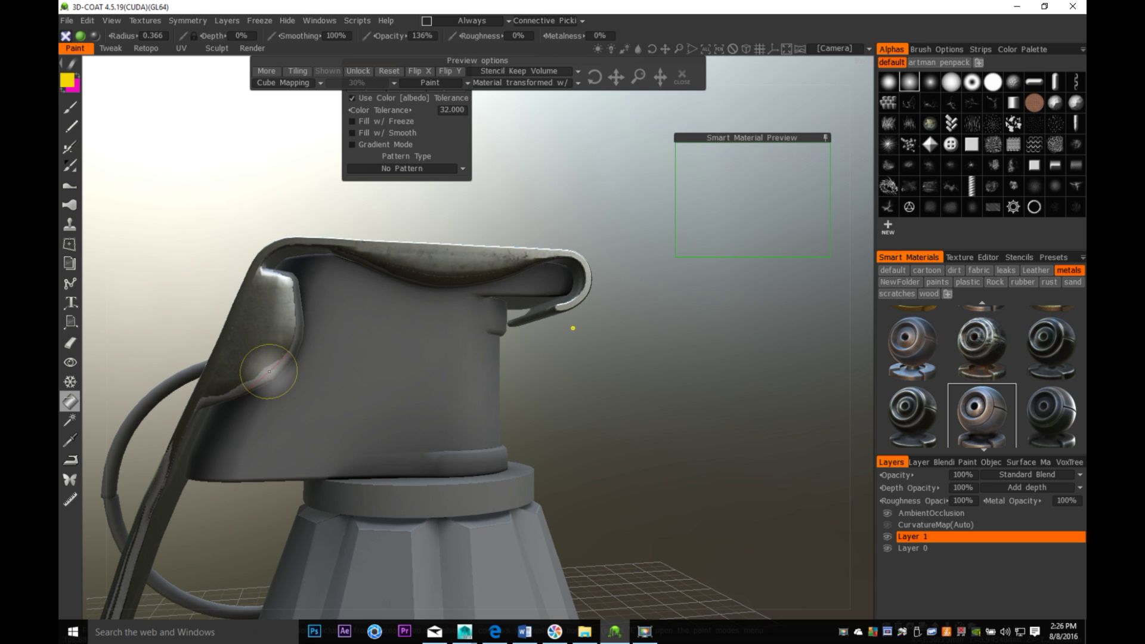
Fill the remaining edges of the lever's long arm down alongside the grenade's body with metal_light
mouse_move(264, 365)
right_mouse_down()
mouse_move(222, 497)
mouse_move(328, 302)
mouse_move(366, 334)
mouse_move(334, 256)
mouse_move(318, 298)
right_mouse_up()
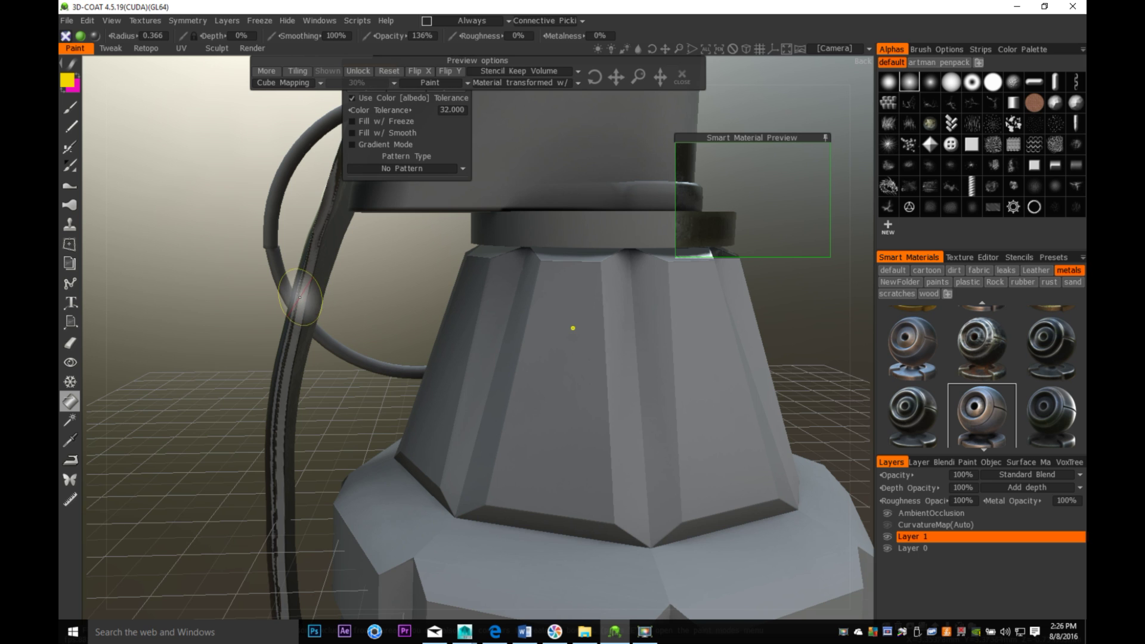
left_click(307, 295)
mouse_move(256, 422)
right_mouse_down()
mouse_move(202, 453)
mouse_move(276, 503)
mouse_move(330, 499)
mouse_move(333, 483)
mouse_move(243, 416)
right_mouse_up()
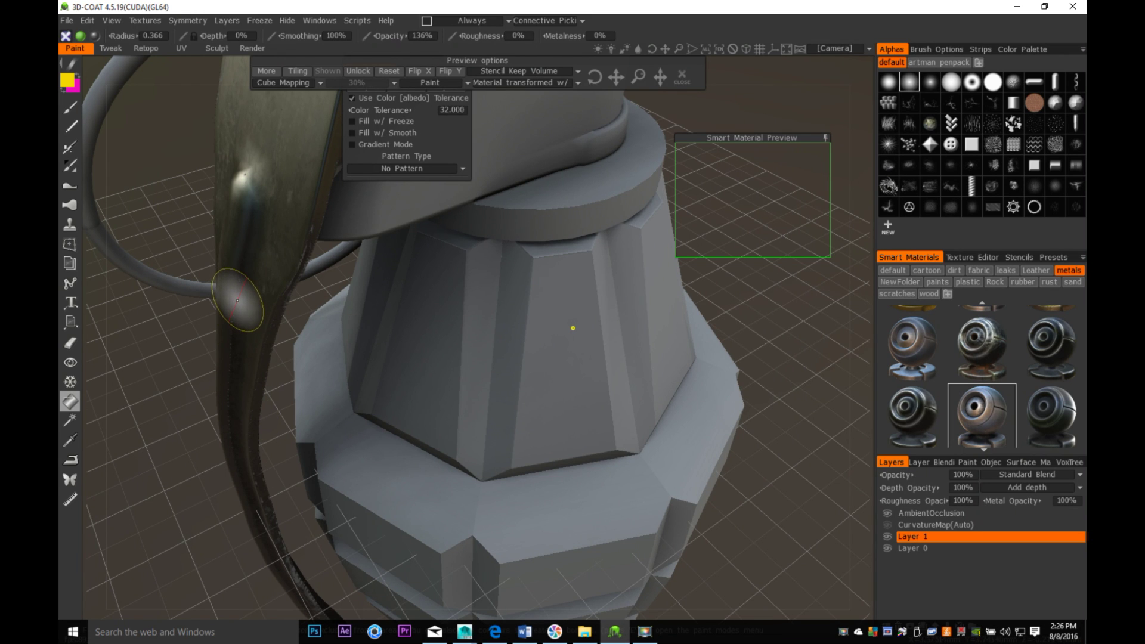
right_click_drag(248, 366, 309, 330)
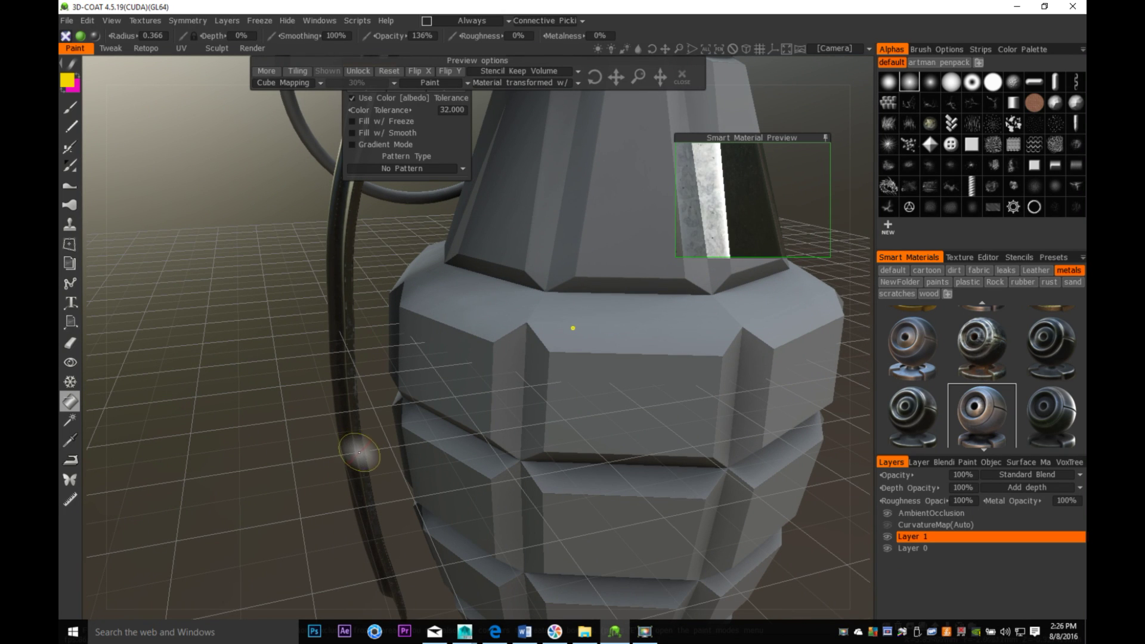
right_click_drag(306, 460, 462, 441)
right_click_drag(554, 442, 337, 495)
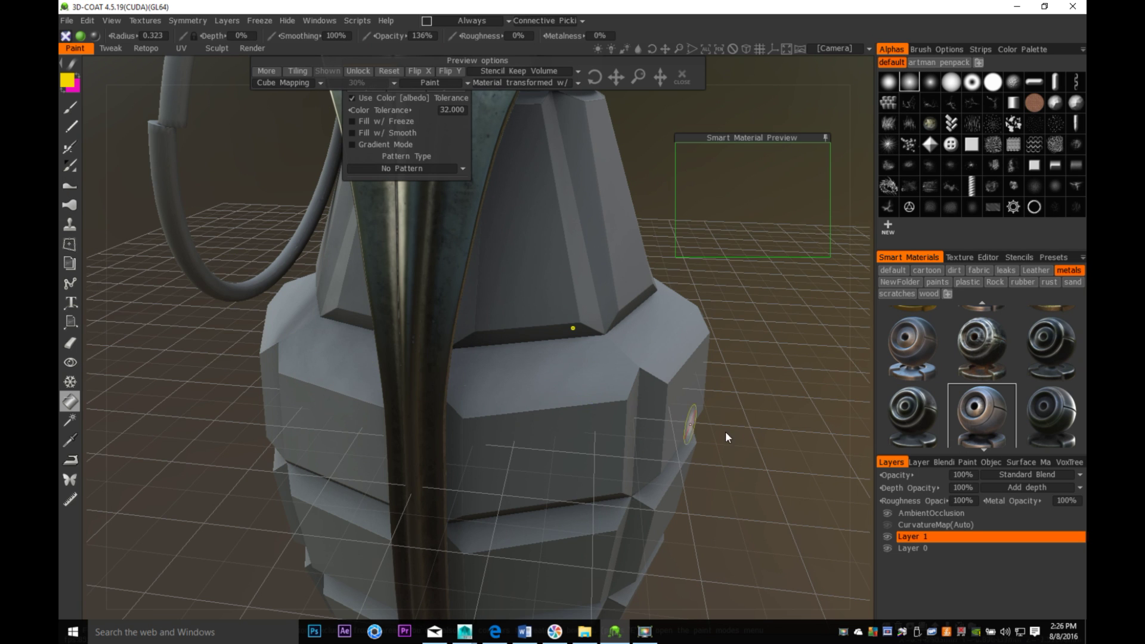
Select the smart material named metal and move its preview frame lower beside the grenade
scroll(725, 431, "down", 5)
mouse_move(635, 455)
right_mouse_down()
mouse_move(663, 416)
mouse_move(685, 410)
mouse_move(601, 458)
mouse_move(577, 443)
mouse_move(567, 470)
mouse_move(585, 480)
right_mouse_up()
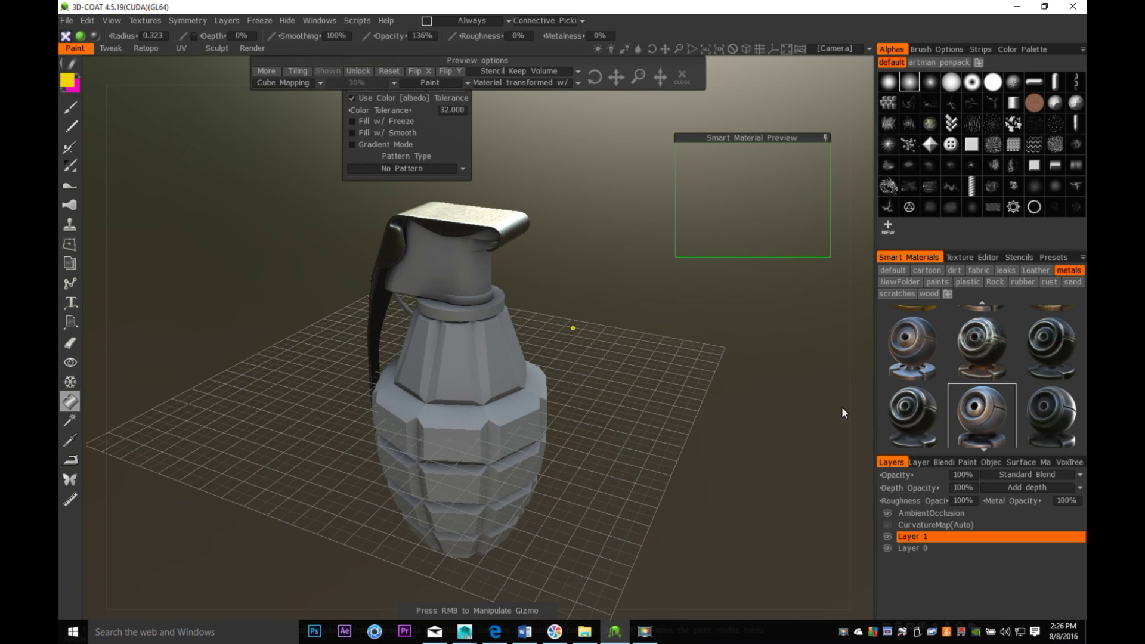
scroll(1047, 364, "up", 2)
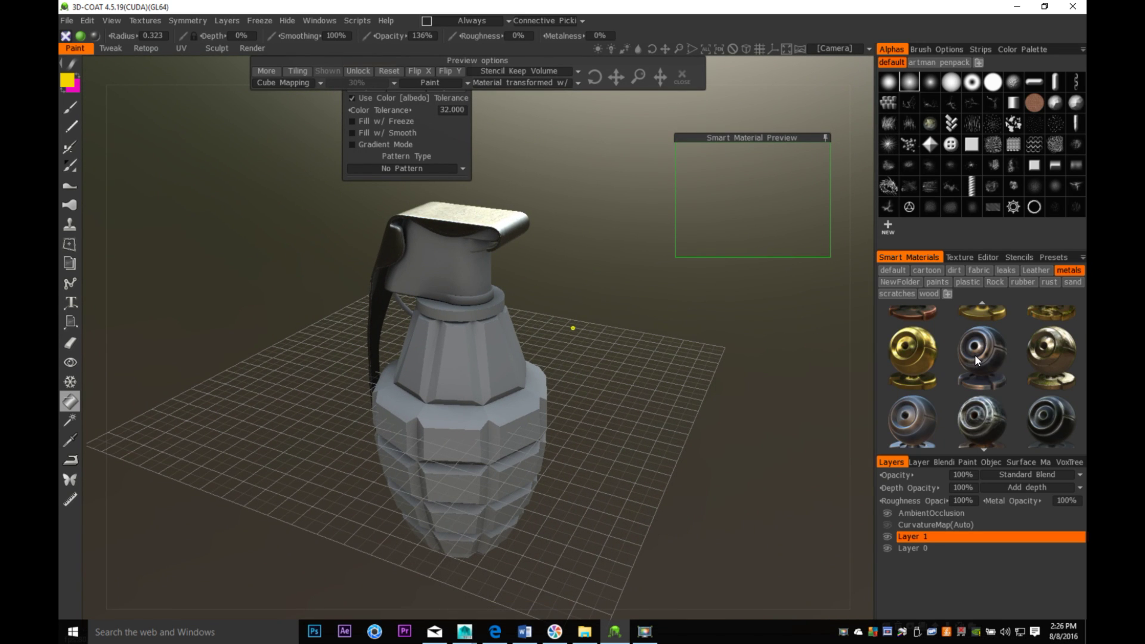
mouse_move(975, 354)
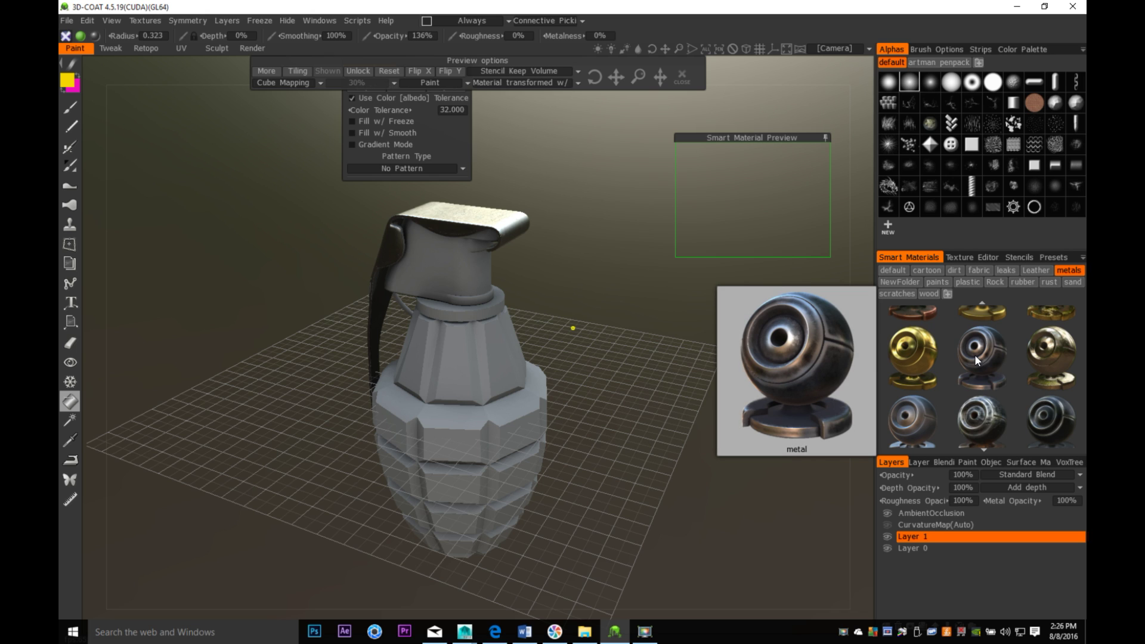
left_click(977, 354)
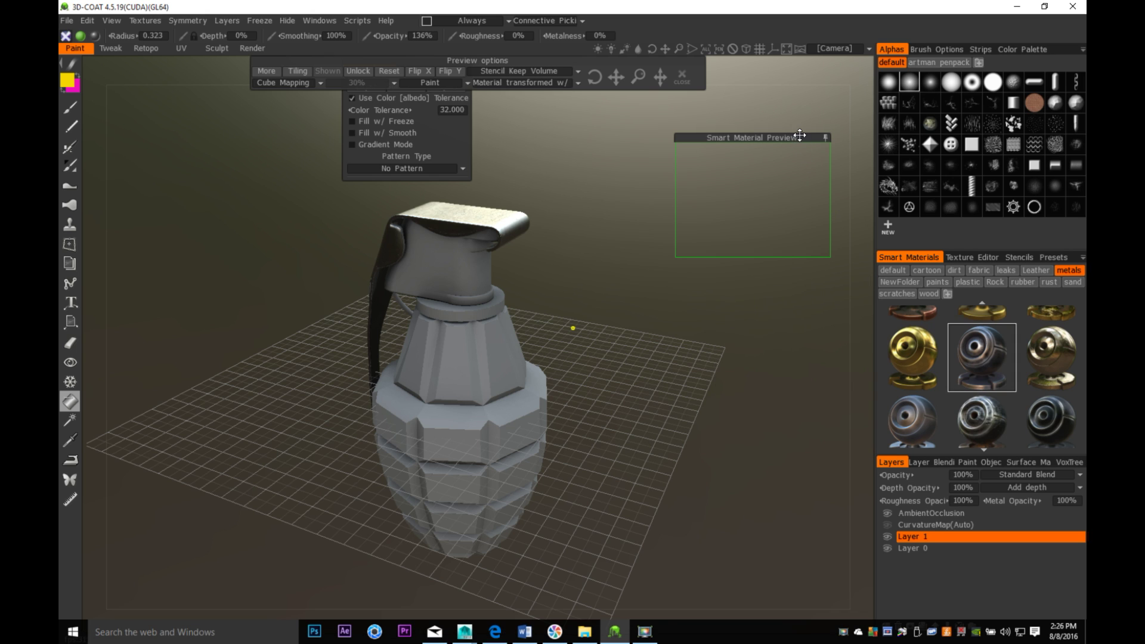
left_click_drag(772, 141, 809, 245)
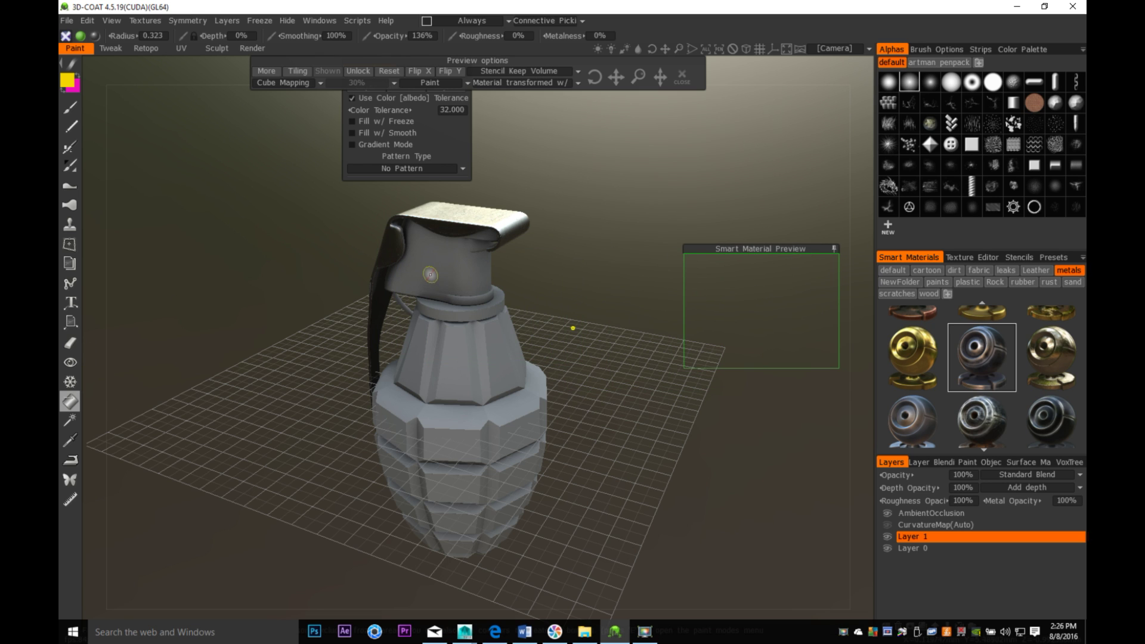
Fill the front, side and base rim of the fuse housing under the lever with the metal material
left_click(431, 272)
middle_click_drag(567, 470, 556, 557)
left_click_drag(556, 557, 637, 462)
right_click_drag(637, 462, 764, 447)
left_click_drag(764, 448, 478, 476)
left_click_drag(735, 475, 542, 418)
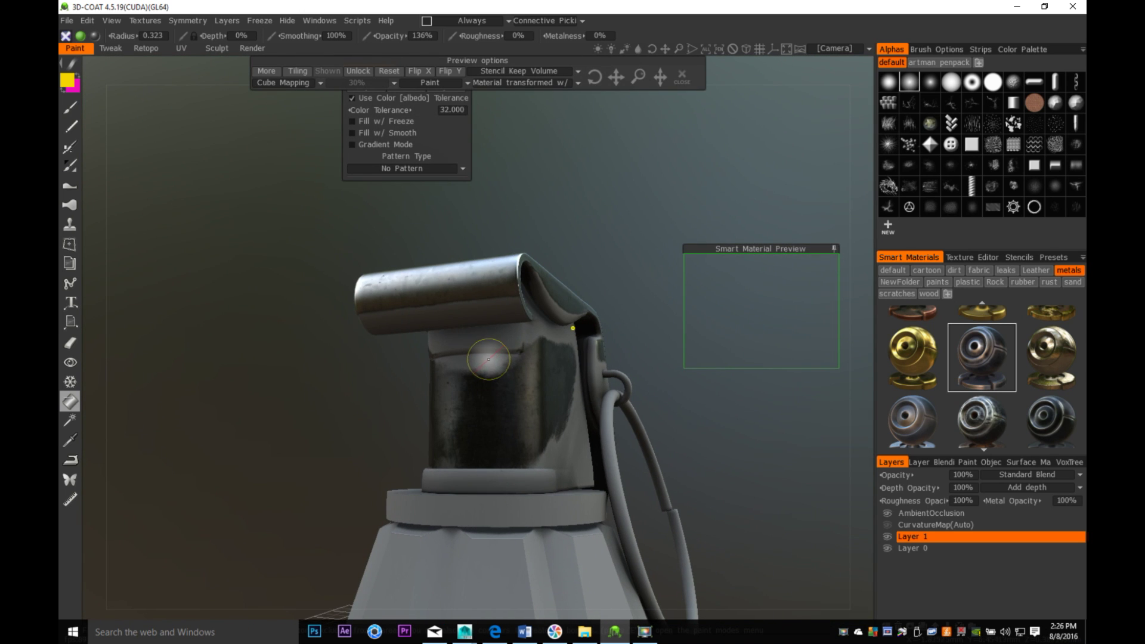
left_click(486, 357)
left_click(473, 336)
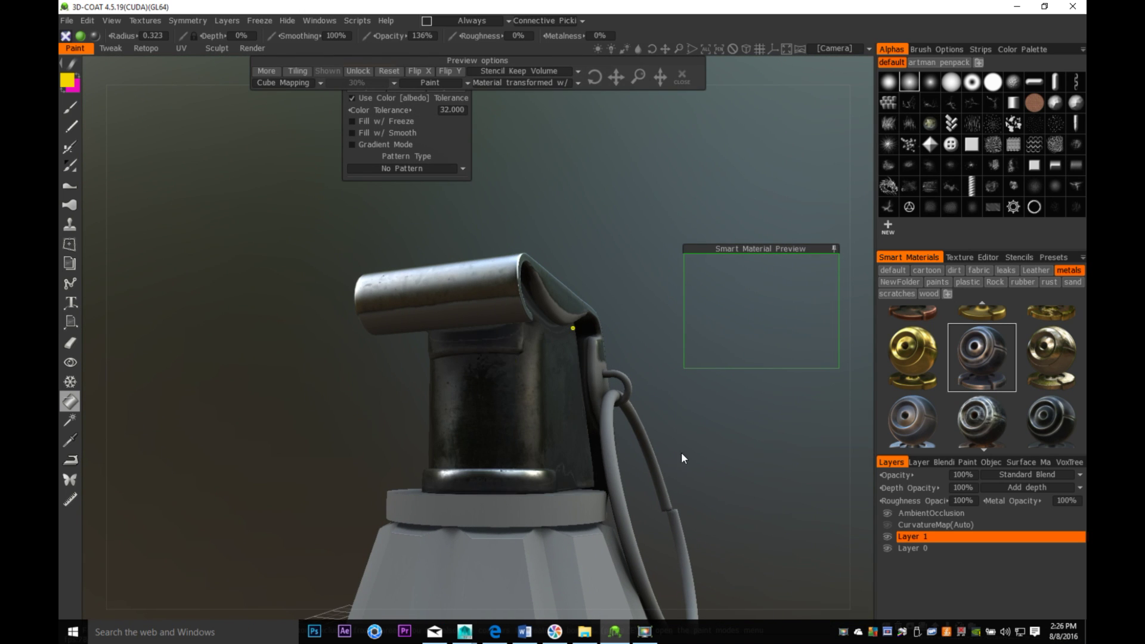
Fill the small pin lug on the side of the fuse housing with the metal material
left_click_drag(681, 453, 556, 467)
middle_click_drag(675, 466, 507, 451)
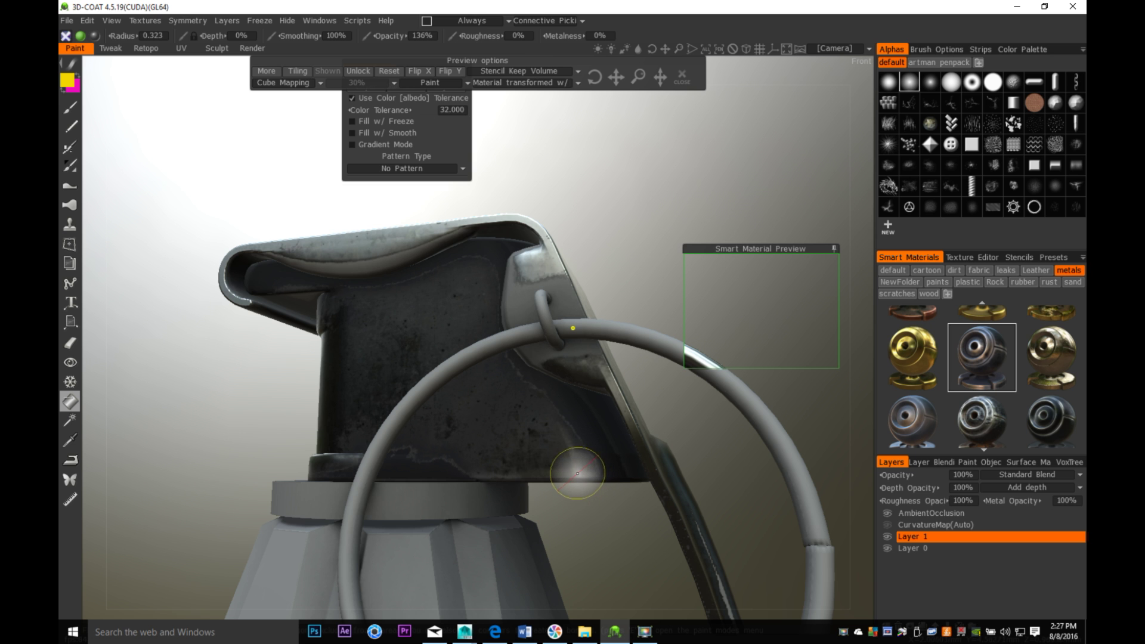
mouse_move(547, 475)
left_mouse_down("alt")
mouse_move(831, 469)
mouse_move(595, 478)
left_mouse_up("alt")
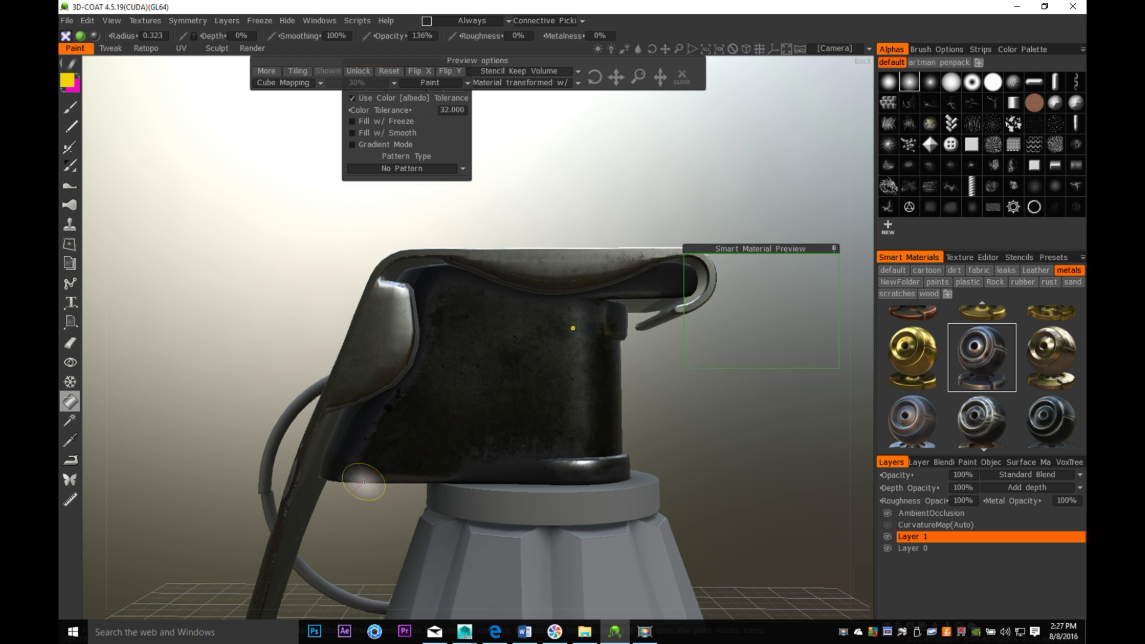
left_click_drag(602, 436, 655, 421, "alt")
mouse_move(650, 473)
left_mouse_down()
mouse_move(625, 417)
mouse_move(723, 442)
left_mouse_up()
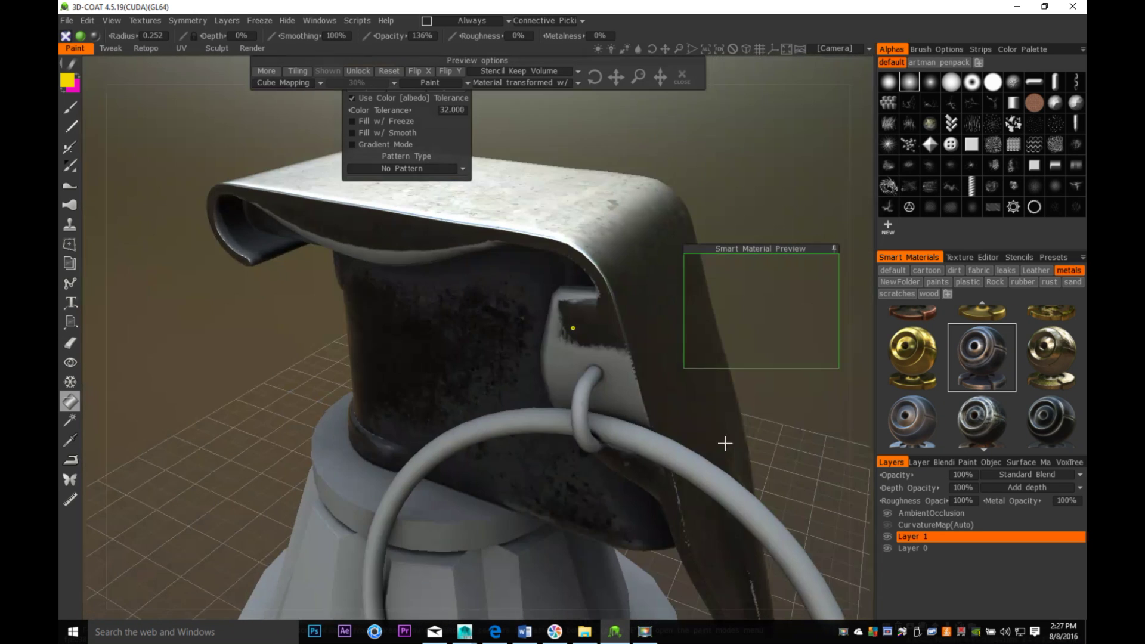
left_click(560, 366)
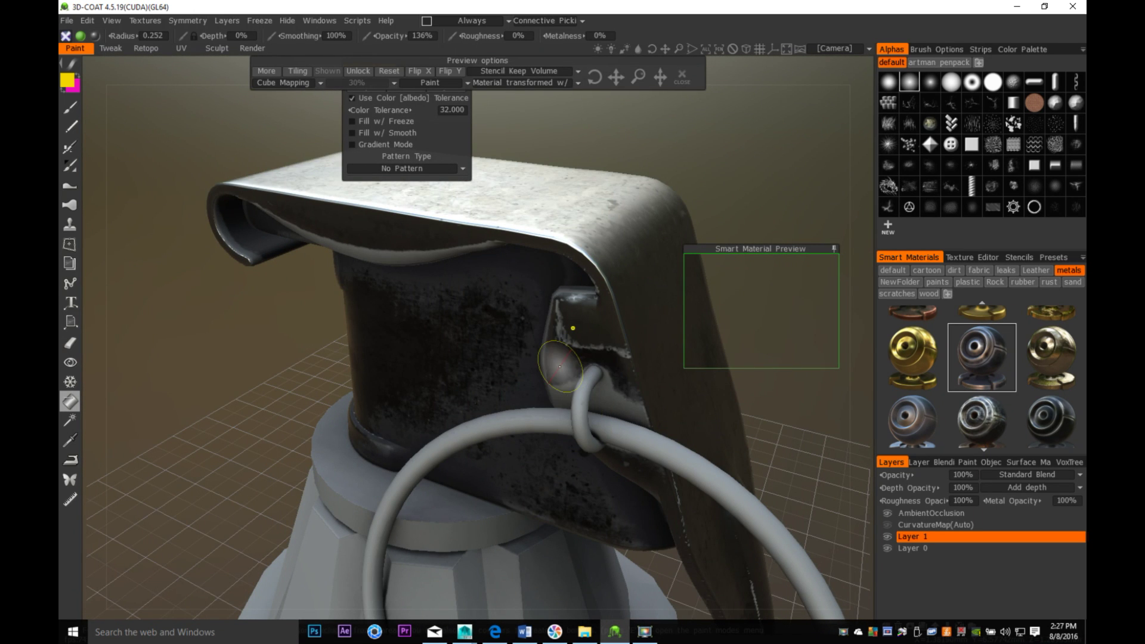
left_click_drag(609, 405, 631, 368)
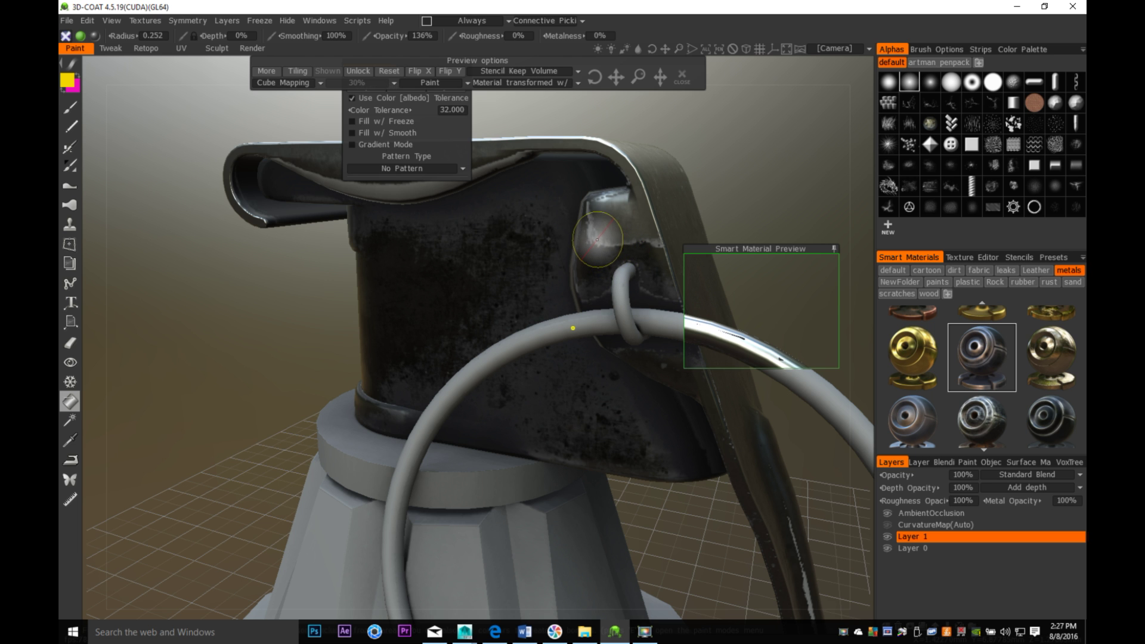
Fill both segments of the round pull ring with the metal material
middle_click_drag(604, 408, 511, 330, "alt")
mouse_move(511, 330)
left_mouse_down("alt")
mouse_move(558, 324)
mouse_move(500, 326)
left_mouse_up("alt")
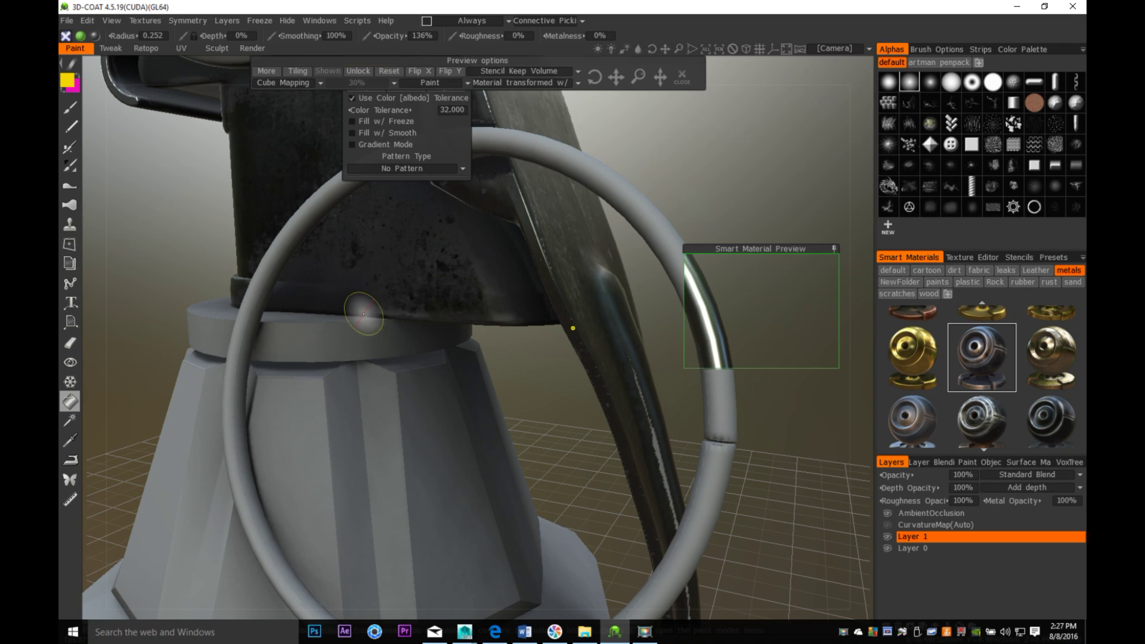
left_click(627, 198)
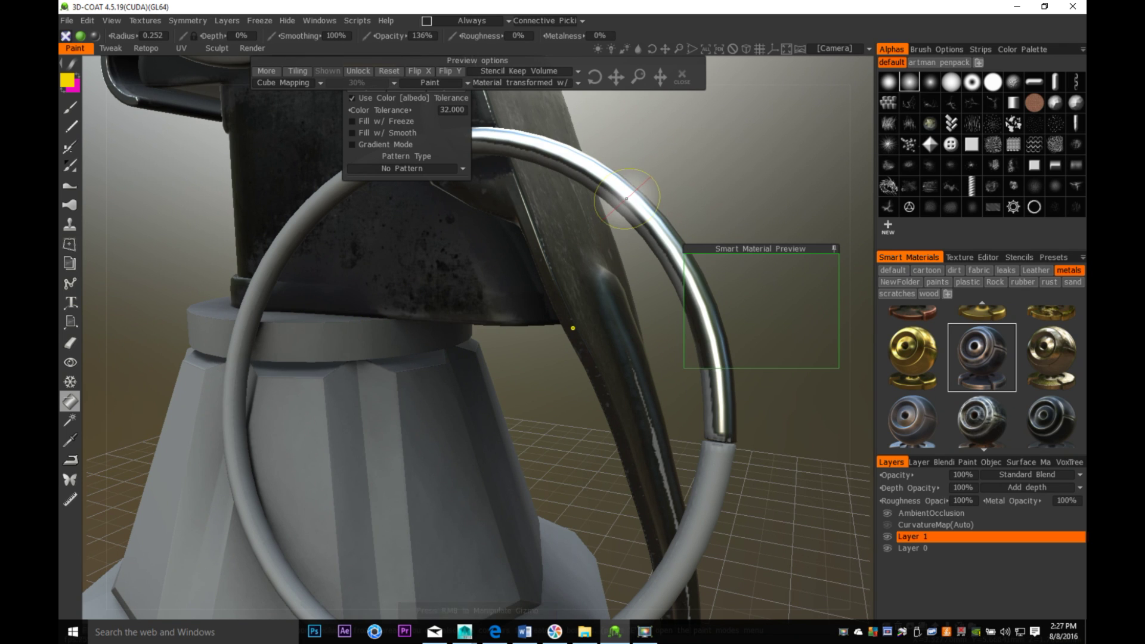
left_click(283, 230)
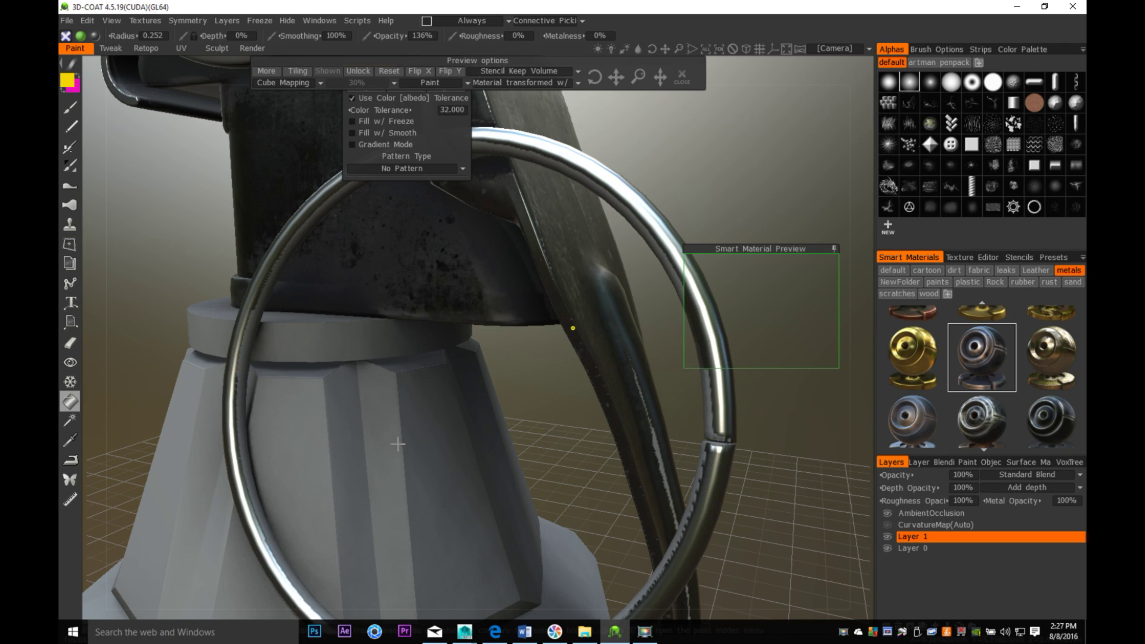
Fill the small pin loop and the unfilled patches of the pull ring around it with the metal material
middle_click_drag(507, 472, 542, 260, "alt")
left_click_drag(542, 260, 353, 356, "alt")
middle_click_drag(352, 355, 431, 431, "alt")
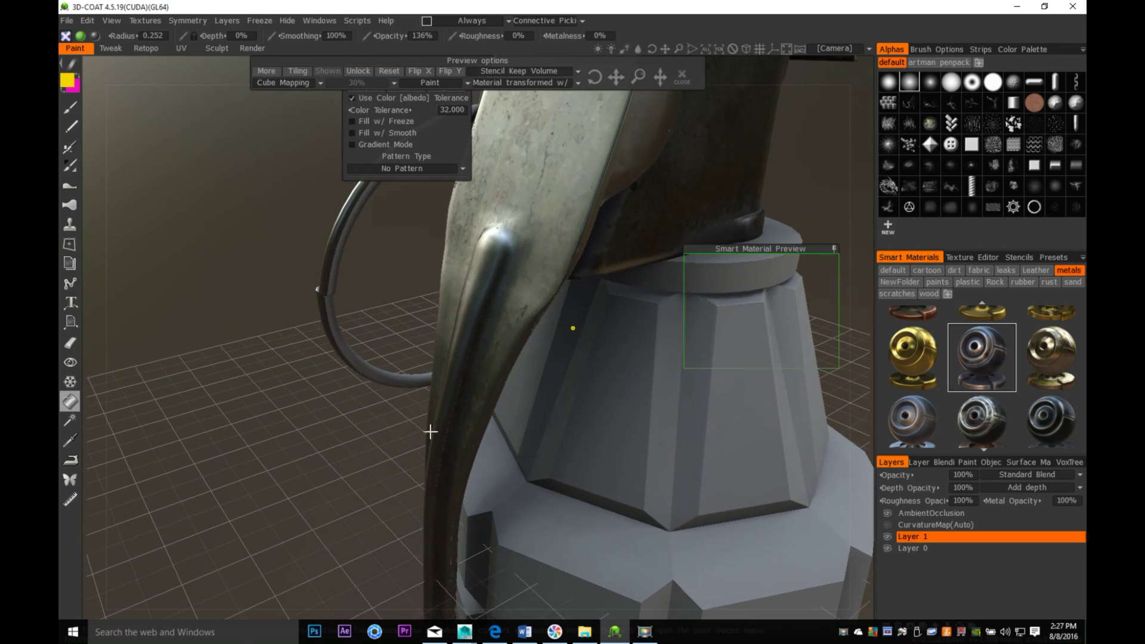
left_click_drag(375, 370, 406, 363)
left_click_drag(340, 407, 518, 391)
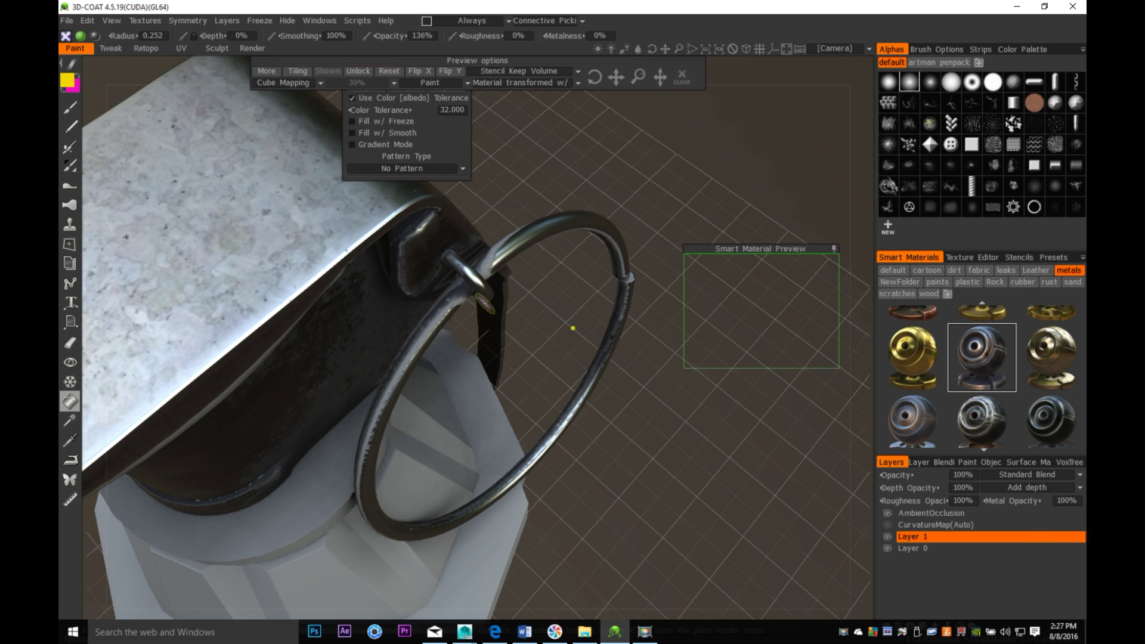
left_click_drag(485, 303, 446, 544)
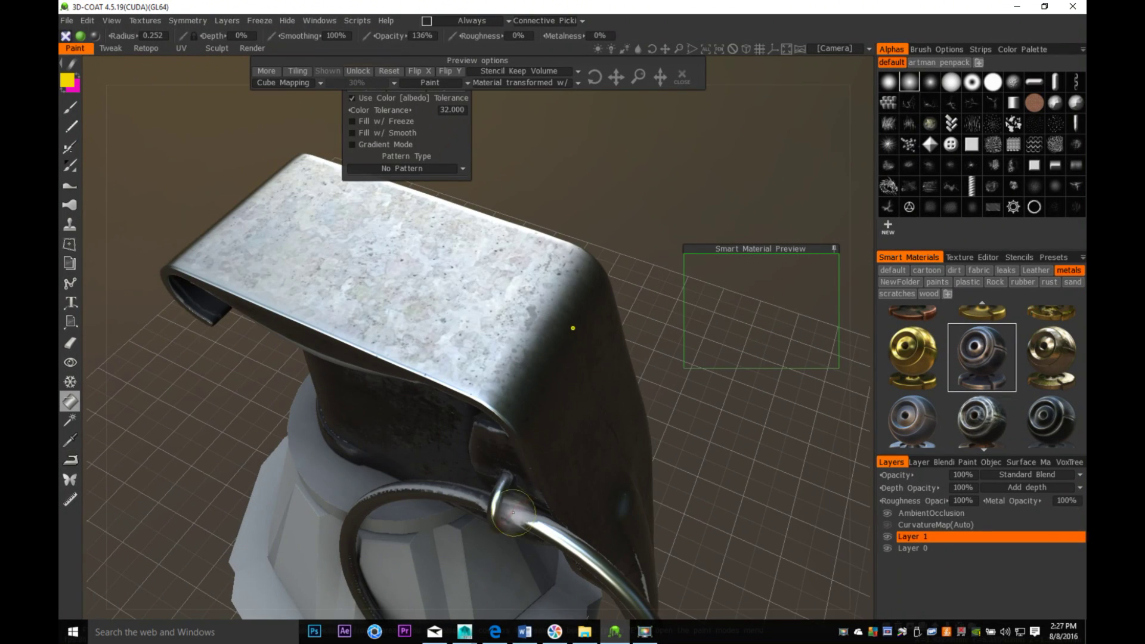
left_click_drag(521, 513, 606, 432)
mouse_move(803, 455)
right_mouse_down()
mouse_move(768, 450)
mouse_move(857, 451)
right_mouse_up()
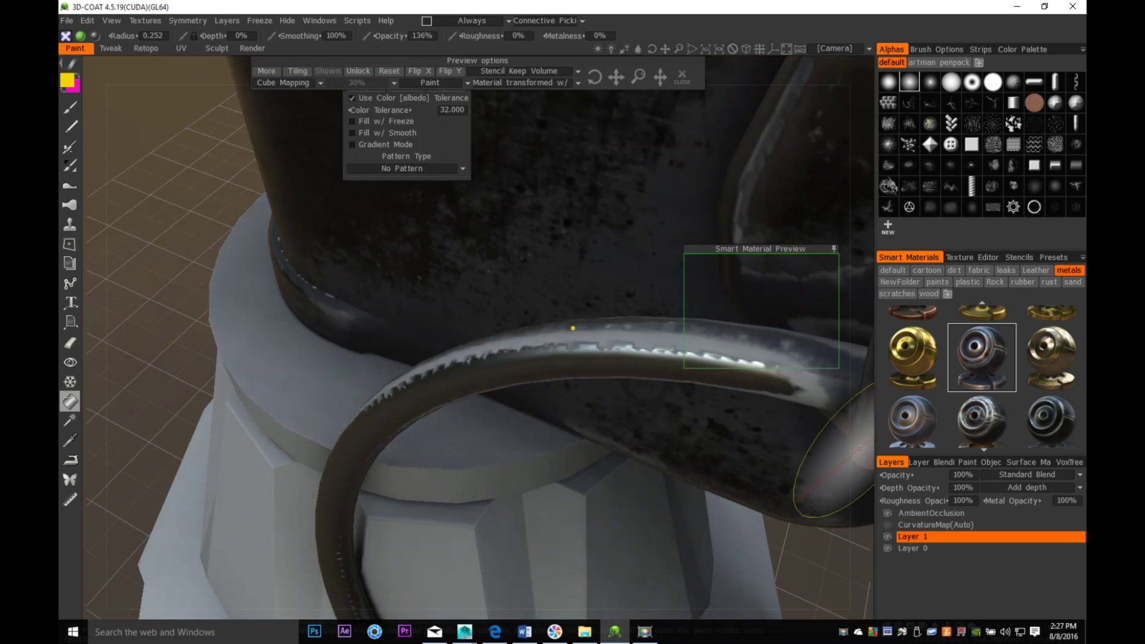
left_click(626, 340)
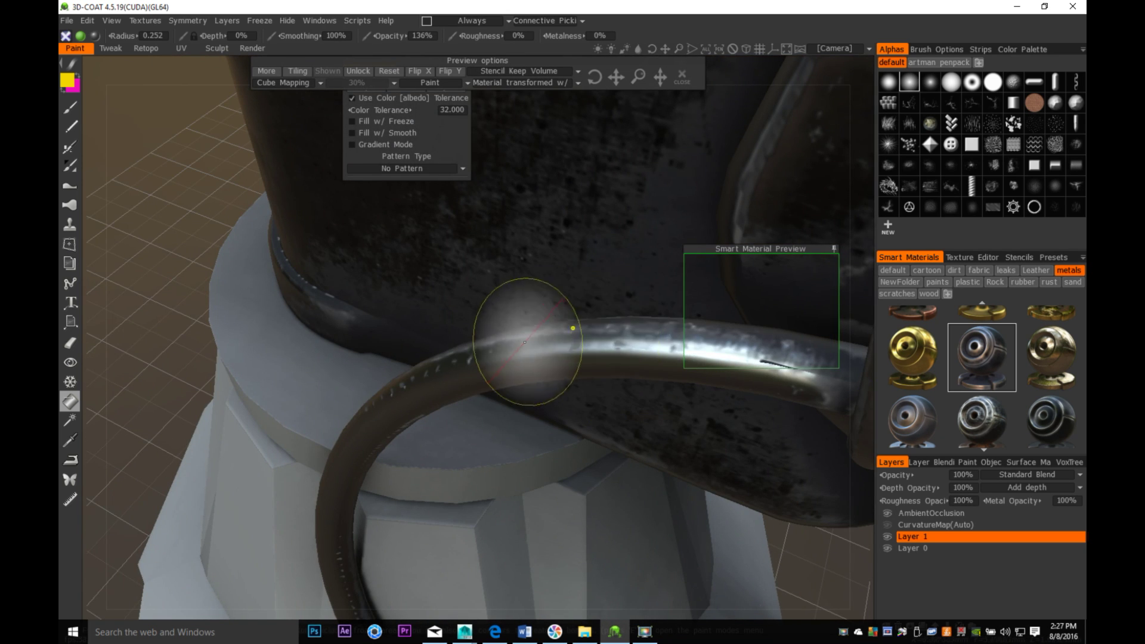
mouse_move(502, 370)
left_mouse_down()
mouse_move(294, 333)
mouse_move(305, 371)
mouse_move(396, 356)
left_mouse_up()
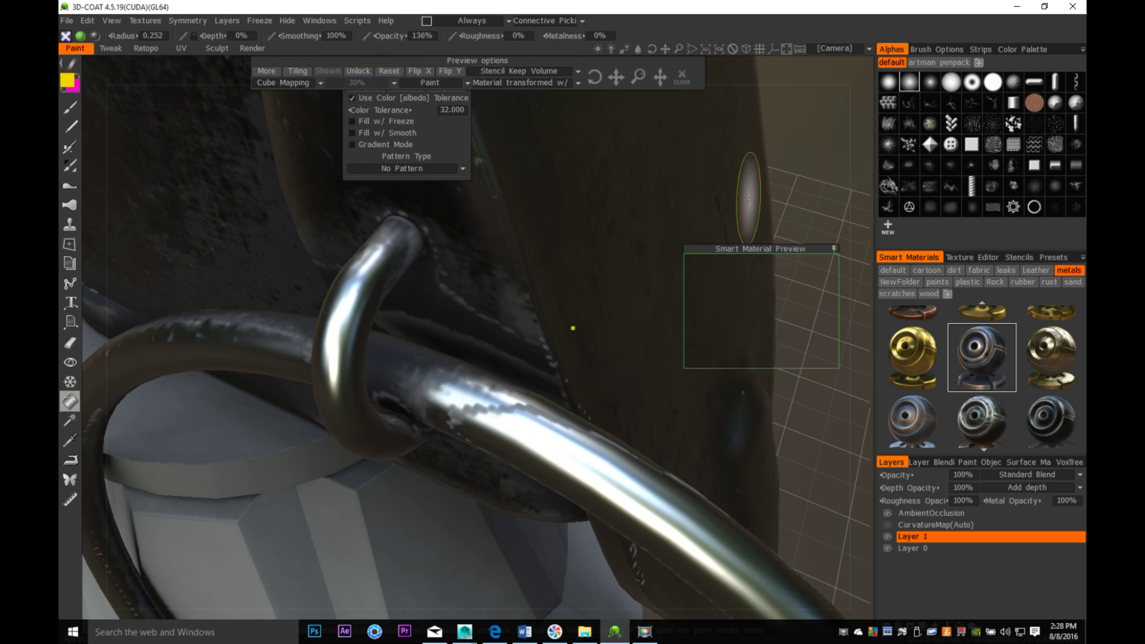
Select the red paint_2 smart material and fill the rim and upper face of the collar below the fuse housing
right_click_drag(806, 169, 653, 182)
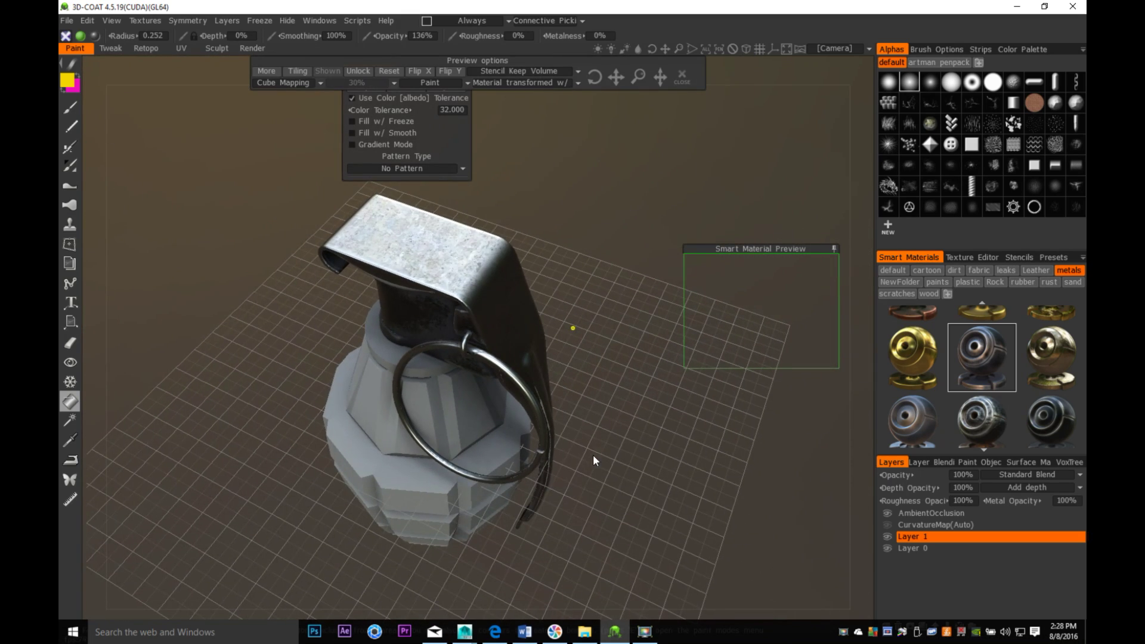
left_click_drag(593, 456, 755, 449)
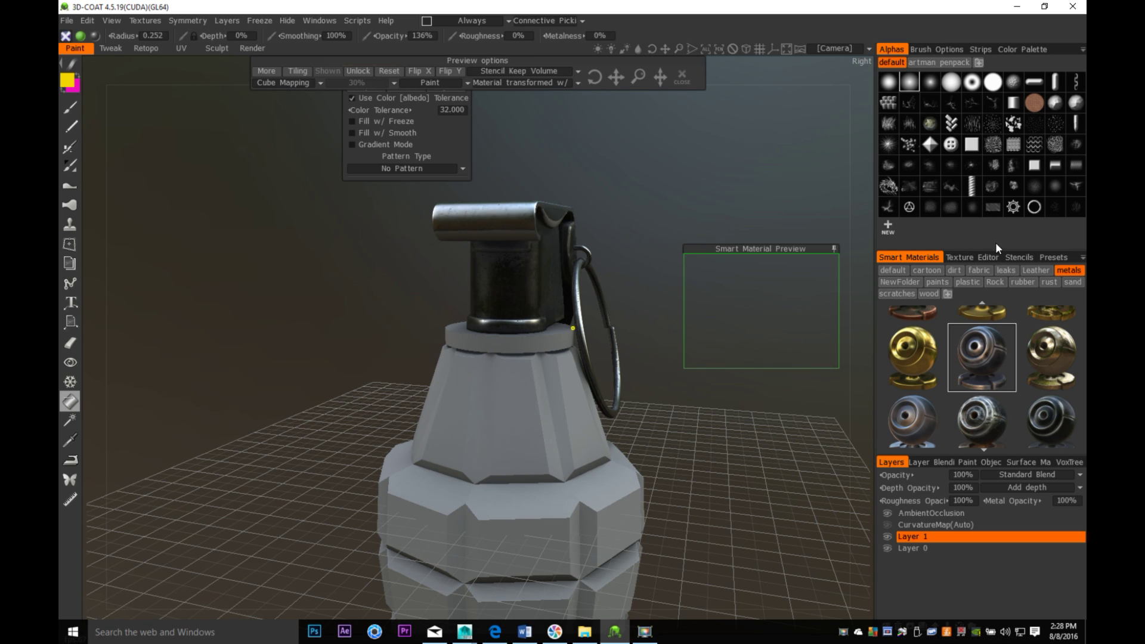
left_click(936, 280)
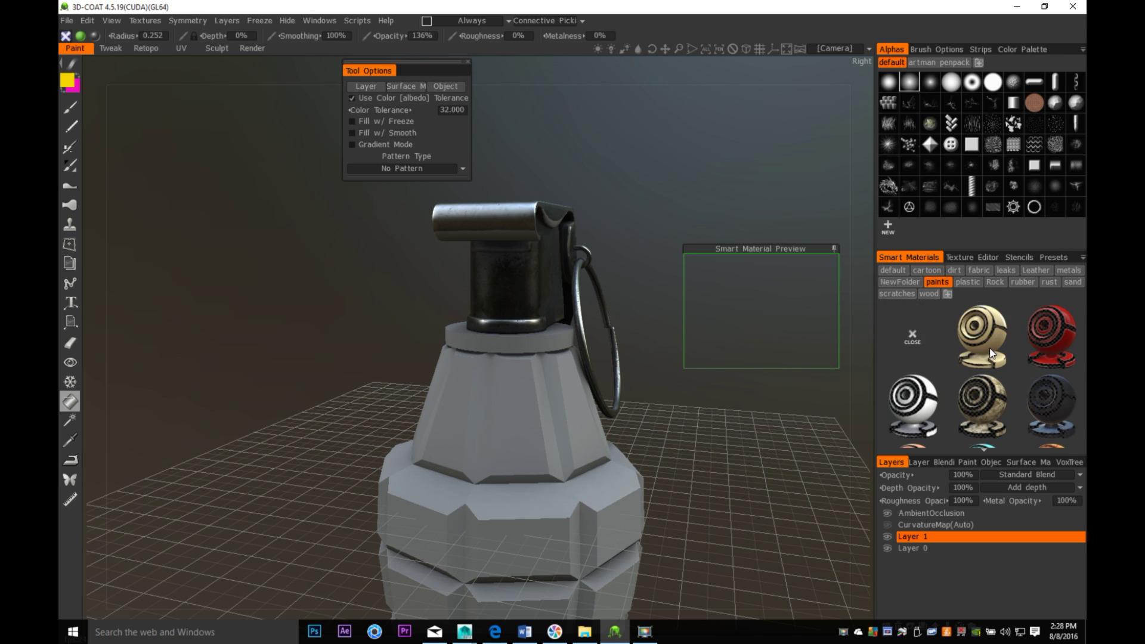
mouse_move(1060, 338)
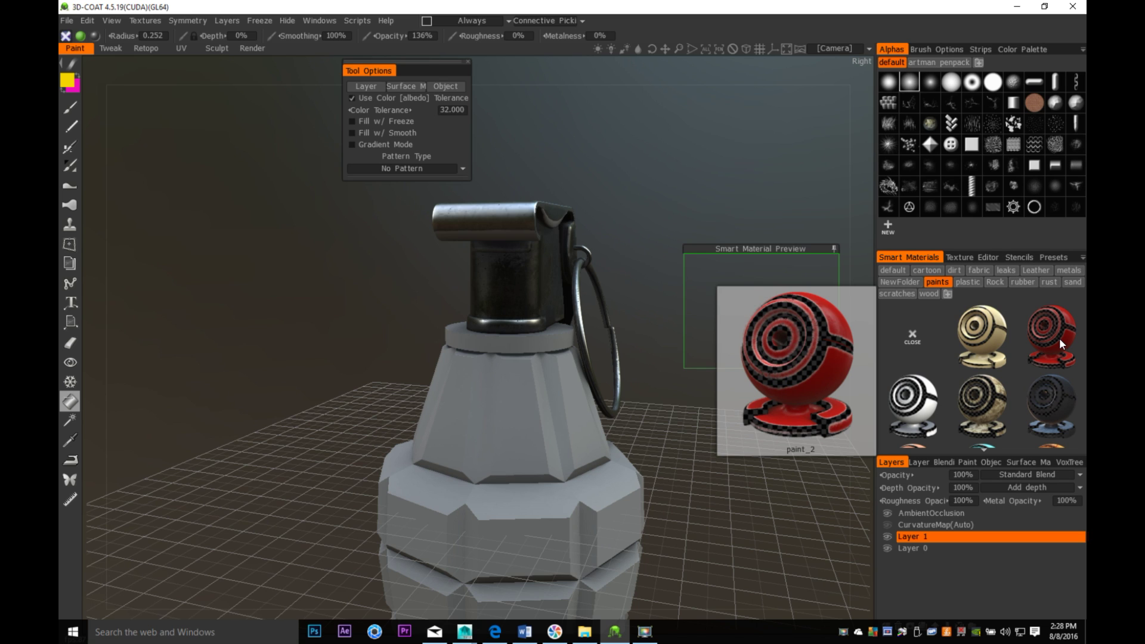
left_click(1059, 338)
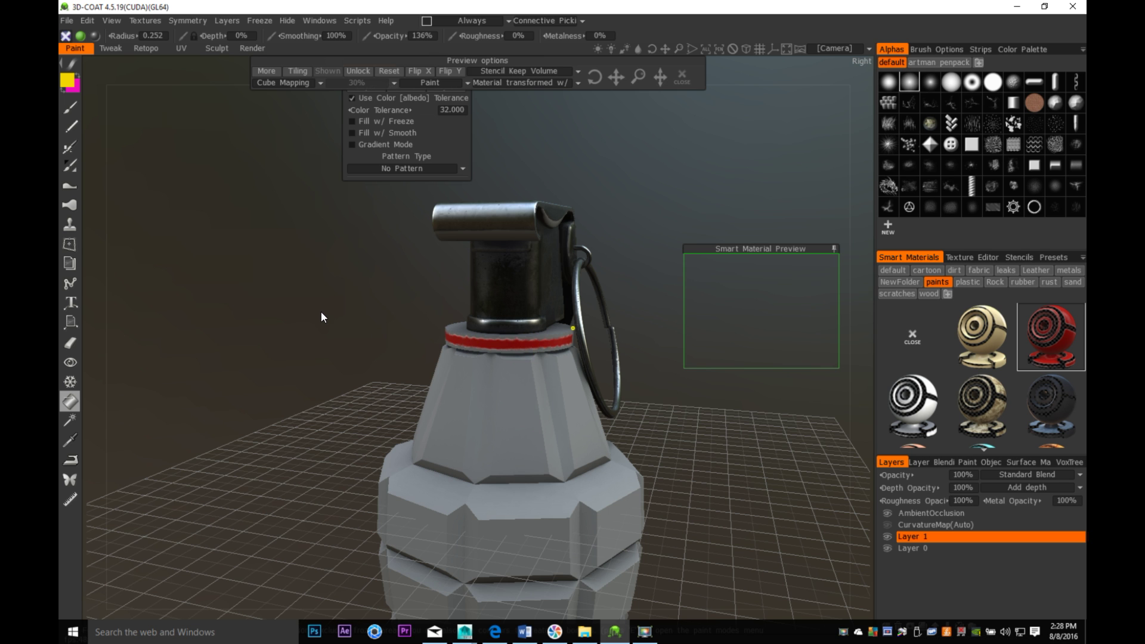
right_click_drag(321, 317, 340, 382, "alt")
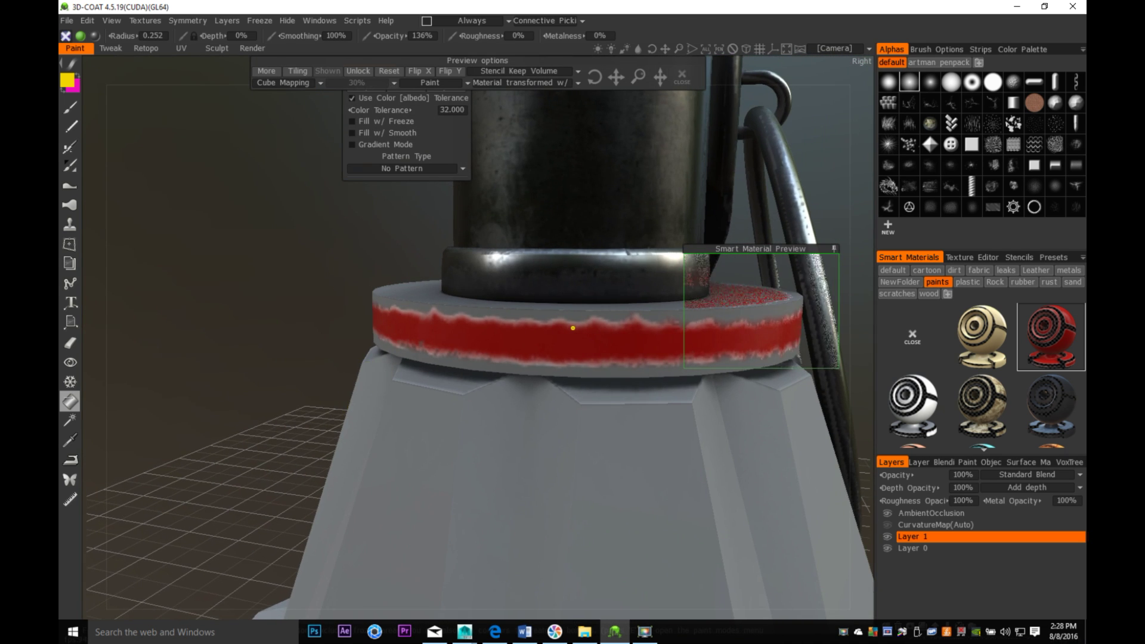
left_click(409, 291)
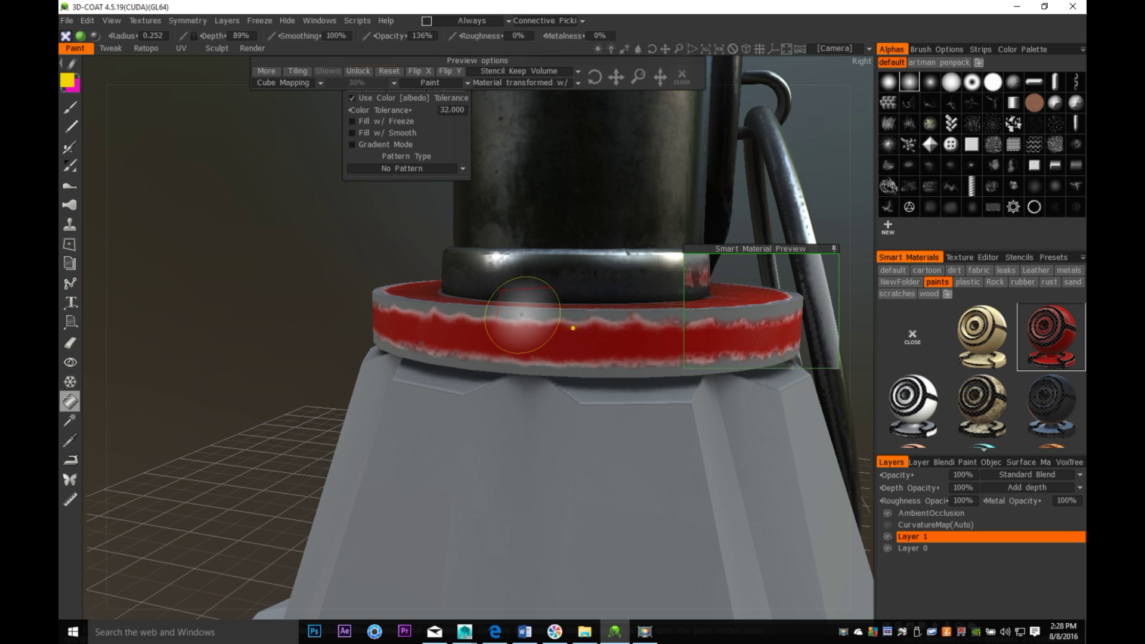
Set the brush radius to 0.679 and examine the red paint coverage all around the collar
right_click_drag(522, 315, 534, 315)
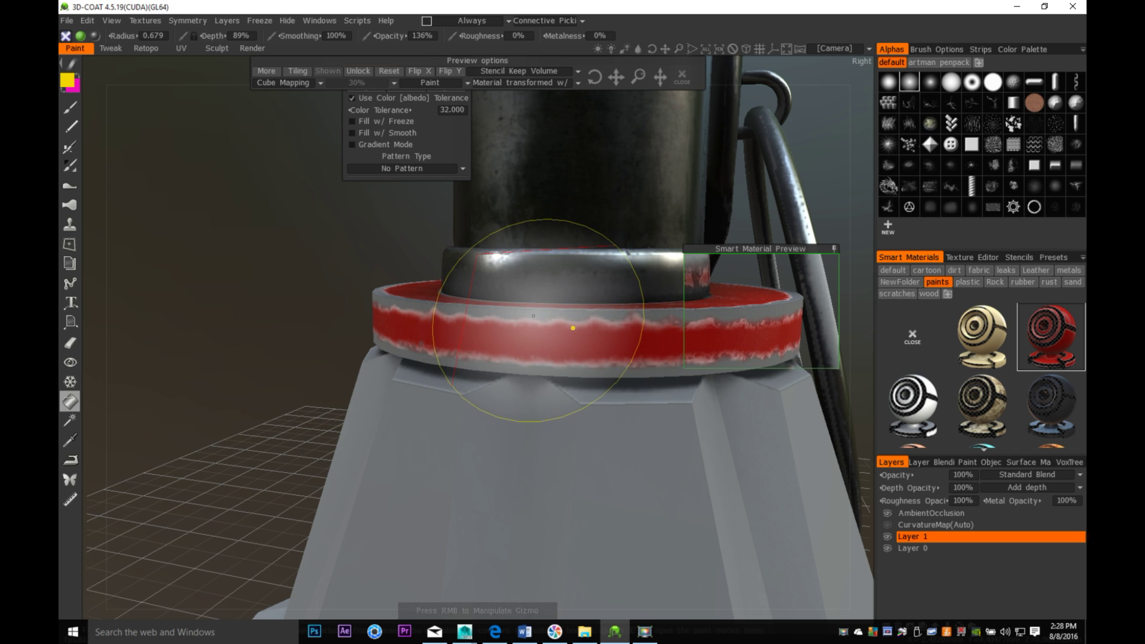
mouse_move(399, 327)
left_mouse_down("alt")
mouse_move(593, 384)
mouse_move(596, 395)
left_mouse_up("alt")
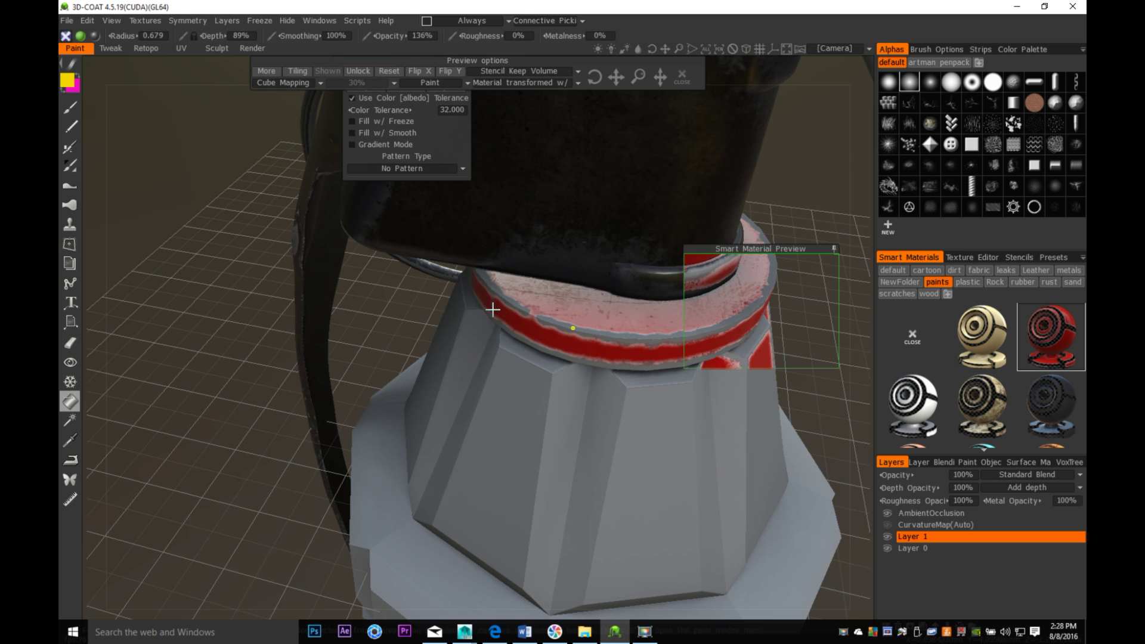
left_click_drag(493, 306, 566, 289, "alt")
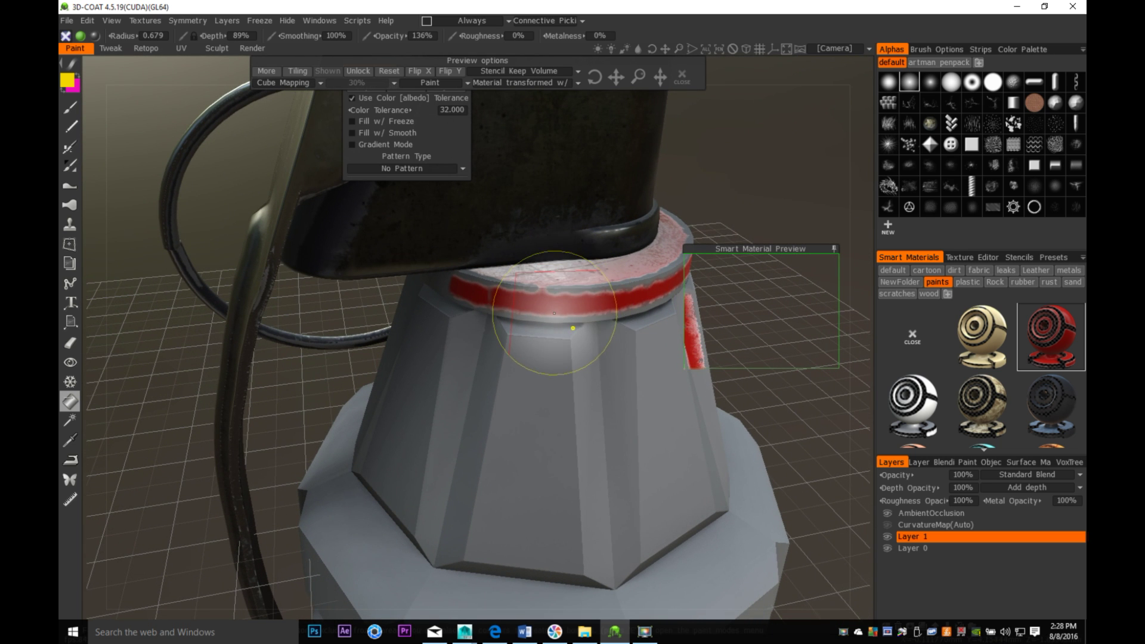
left_click_drag(719, 357, 227, 304, "alt")
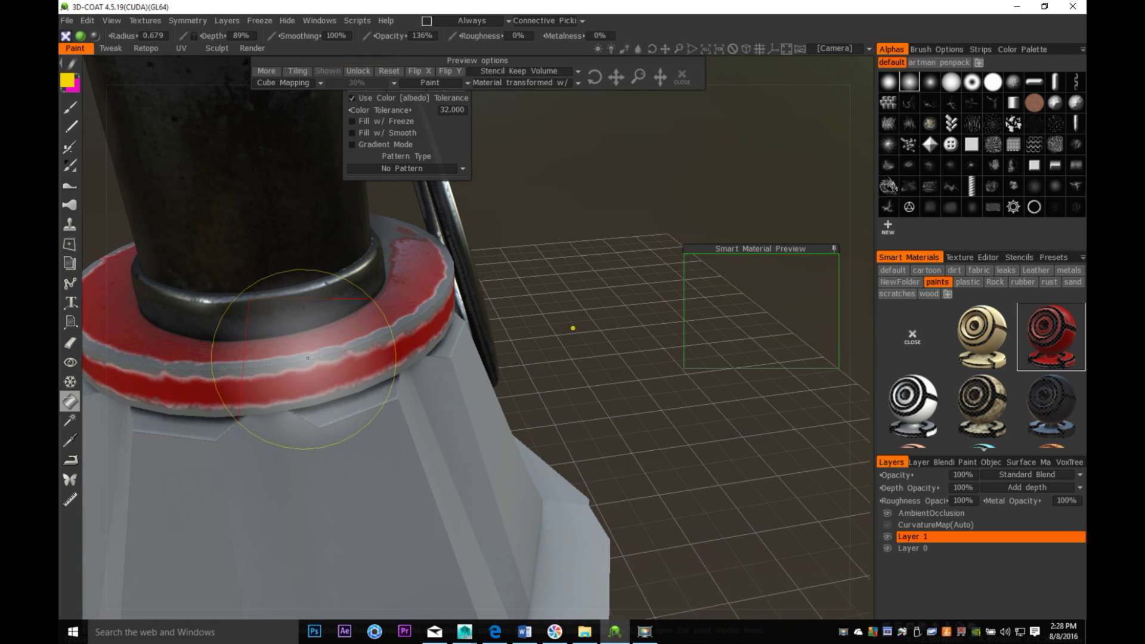
mouse_move(343, 373)
middle_mouse_down("alt")
mouse_move(504, 421)
mouse_move(579, 425)
middle_mouse_up("alt")
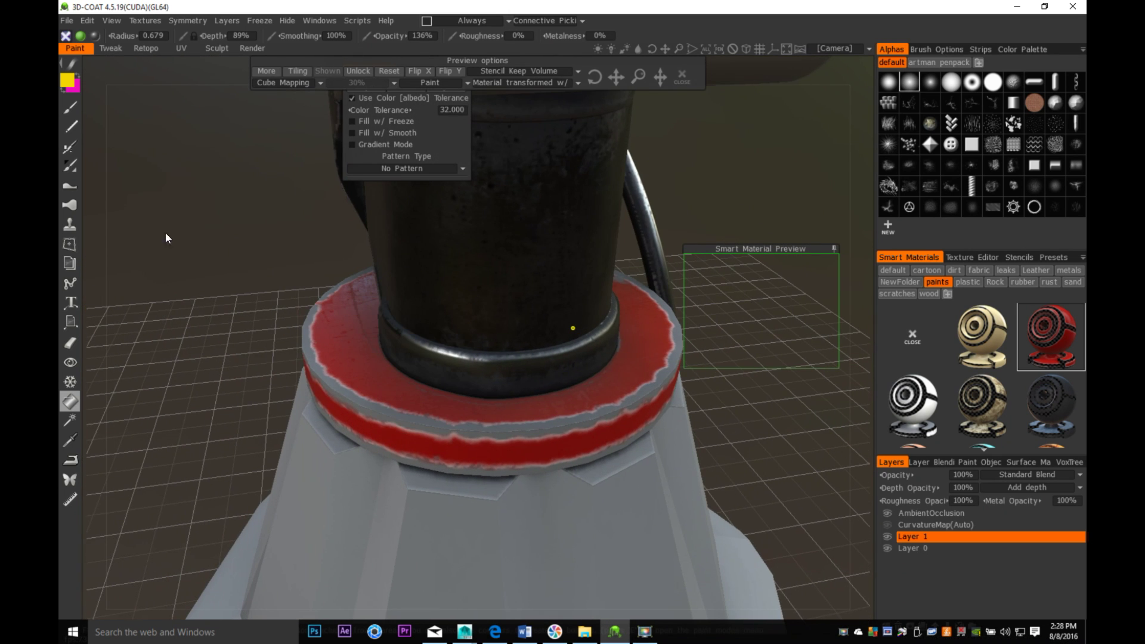
Try to desaturate the front edge of the red collar with the brush opacity at 27%
left_click(72, 166)
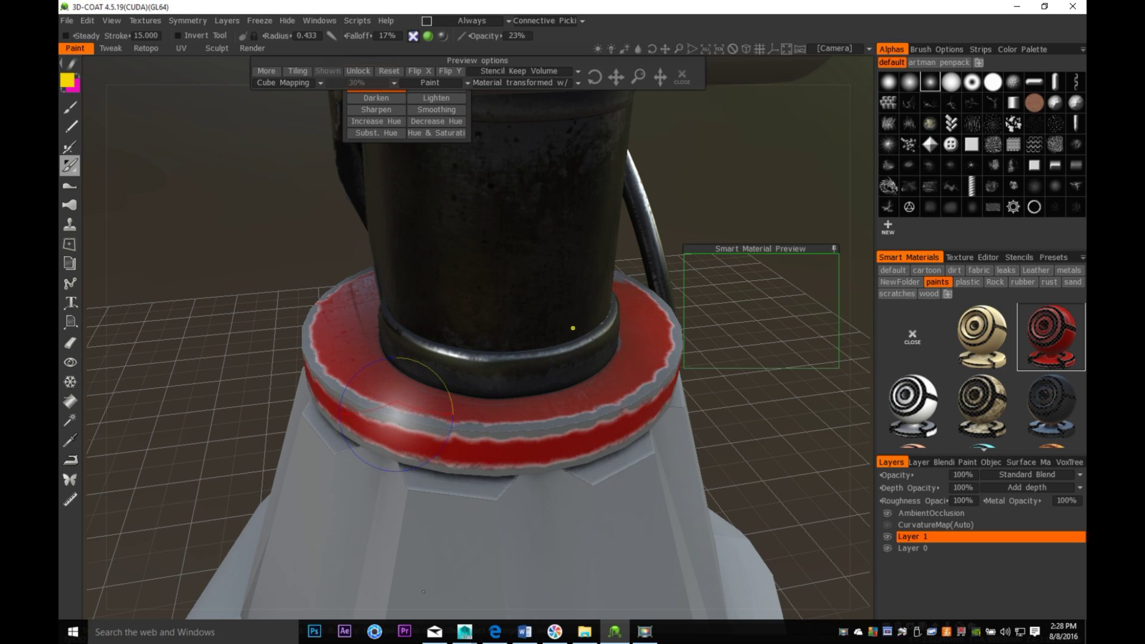
right_click_drag(412, 419, 431, 421)
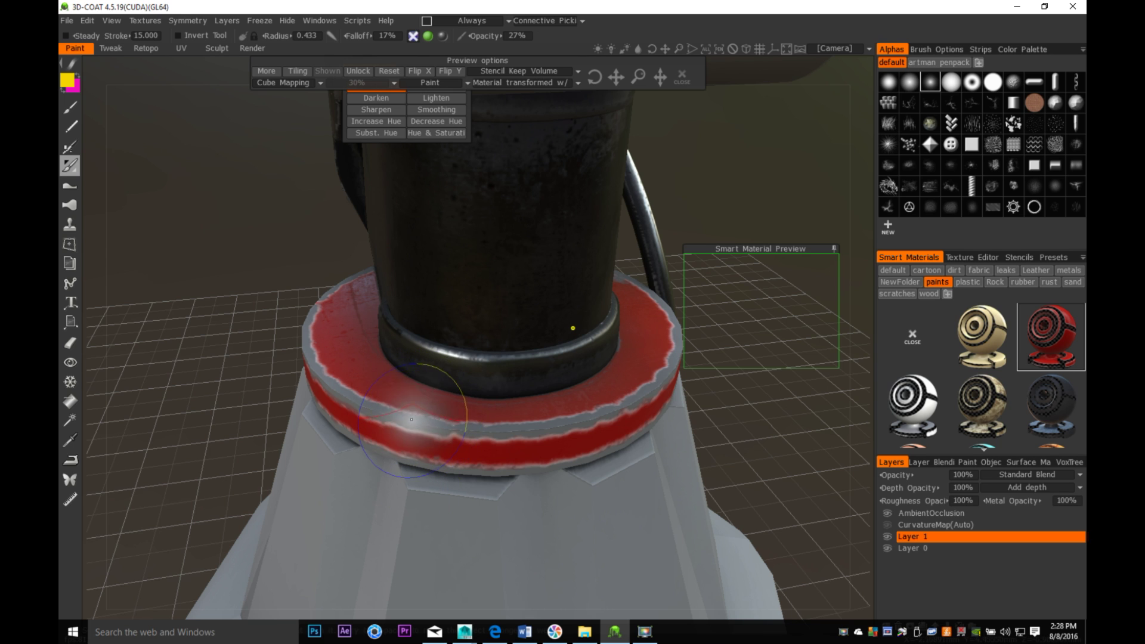
left_click_drag(411, 419, 466, 432)
key("ctrl+z")
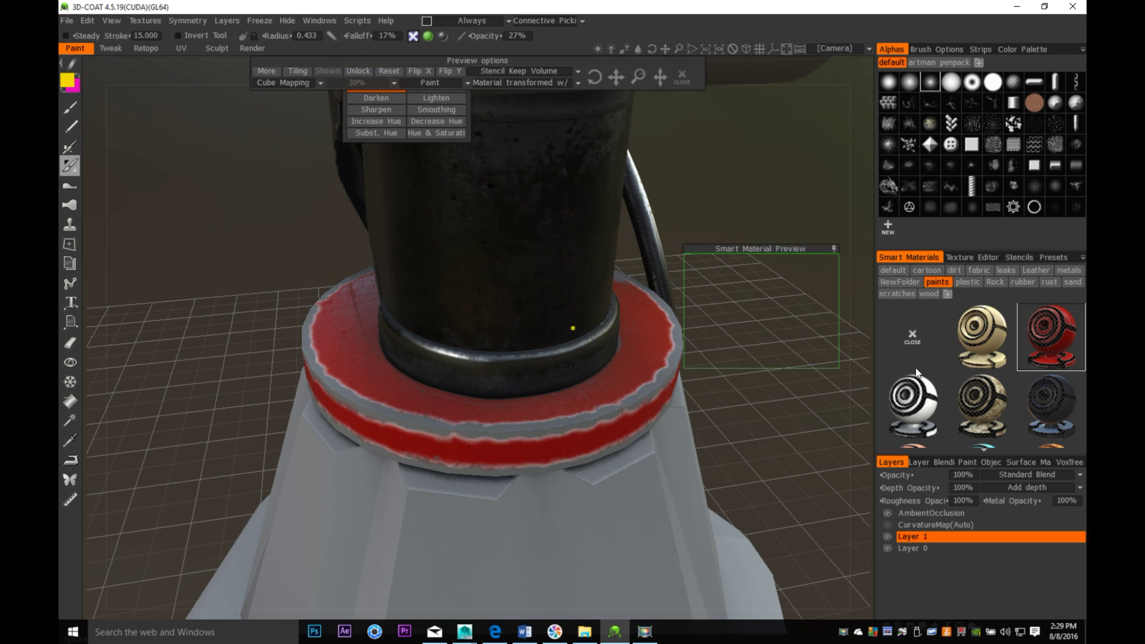
Deactivate the red smart material so that plain colour can be painted
left_click(939, 282)
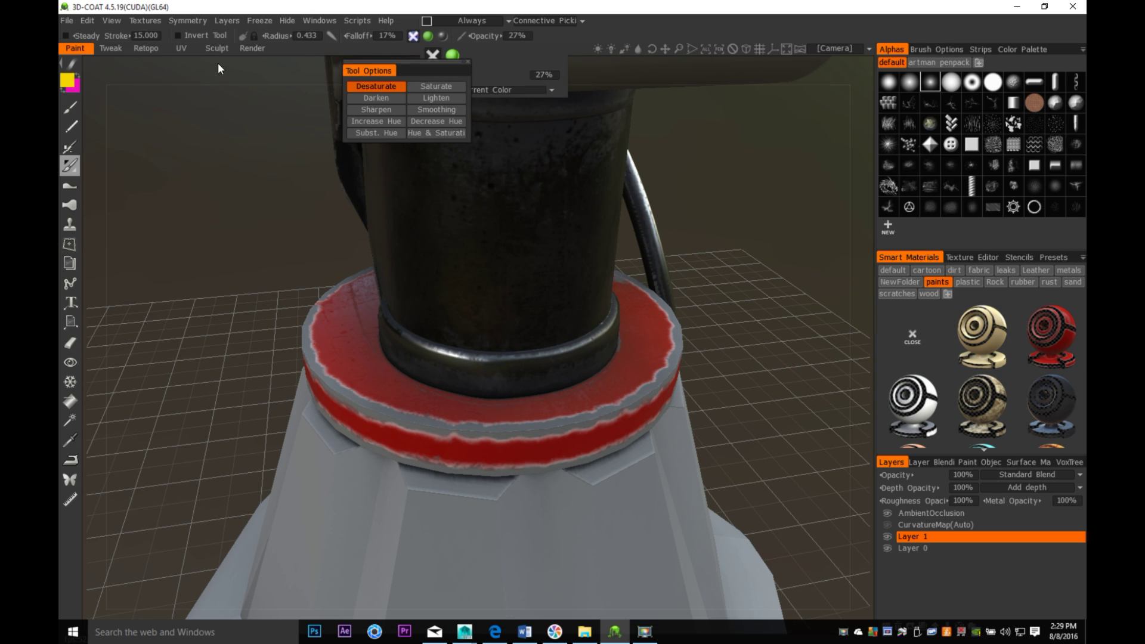
left_click(69, 81)
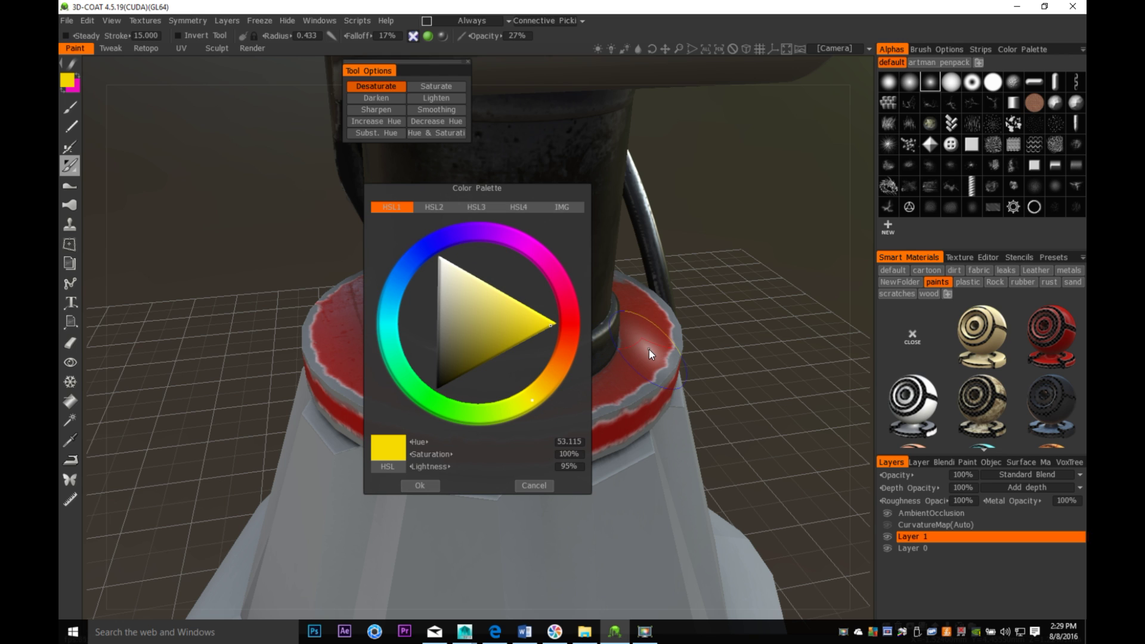
left_click(570, 320)
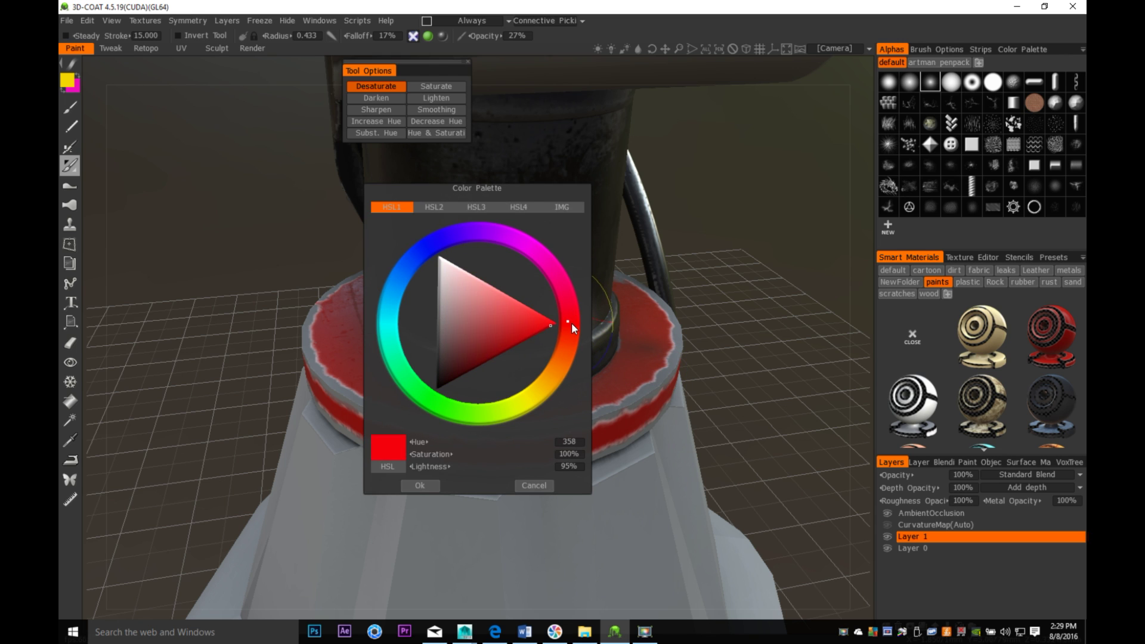
left_click(573, 319)
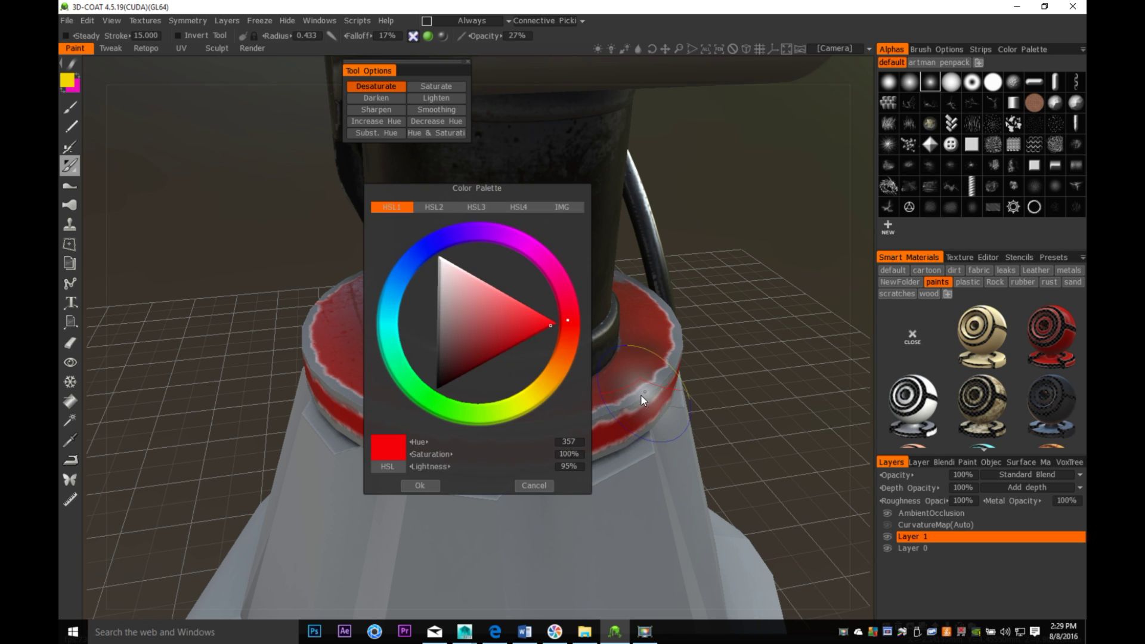
mouse_move(641, 394)
left_mouse_down()
mouse_move(671, 367)
mouse_move(635, 396)
left_mouse_up()
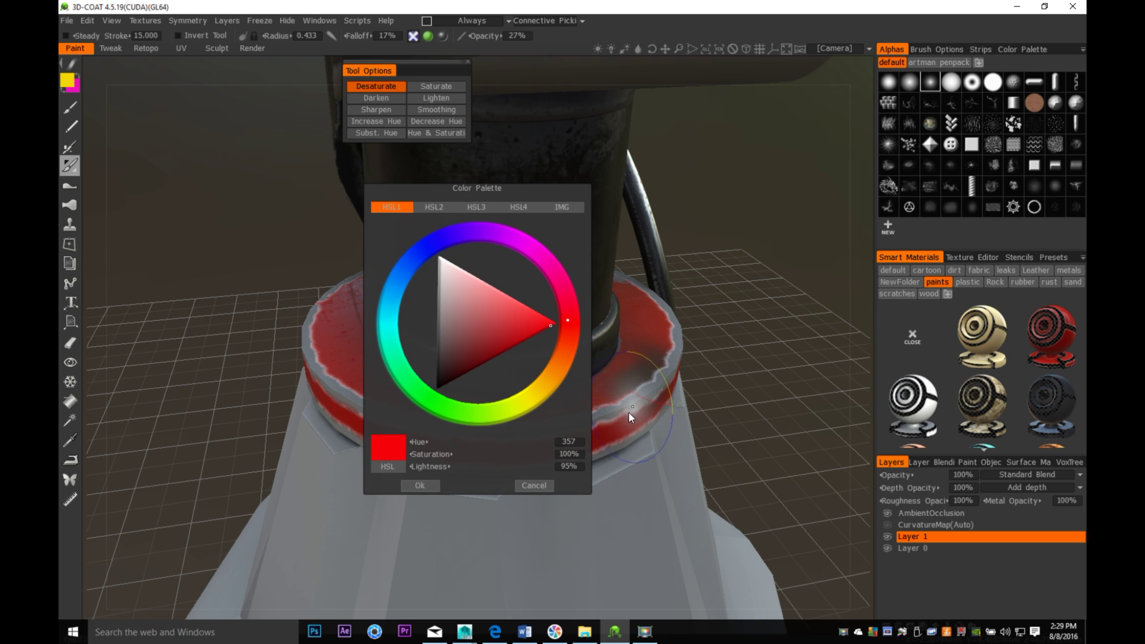
key("ctrl+z")
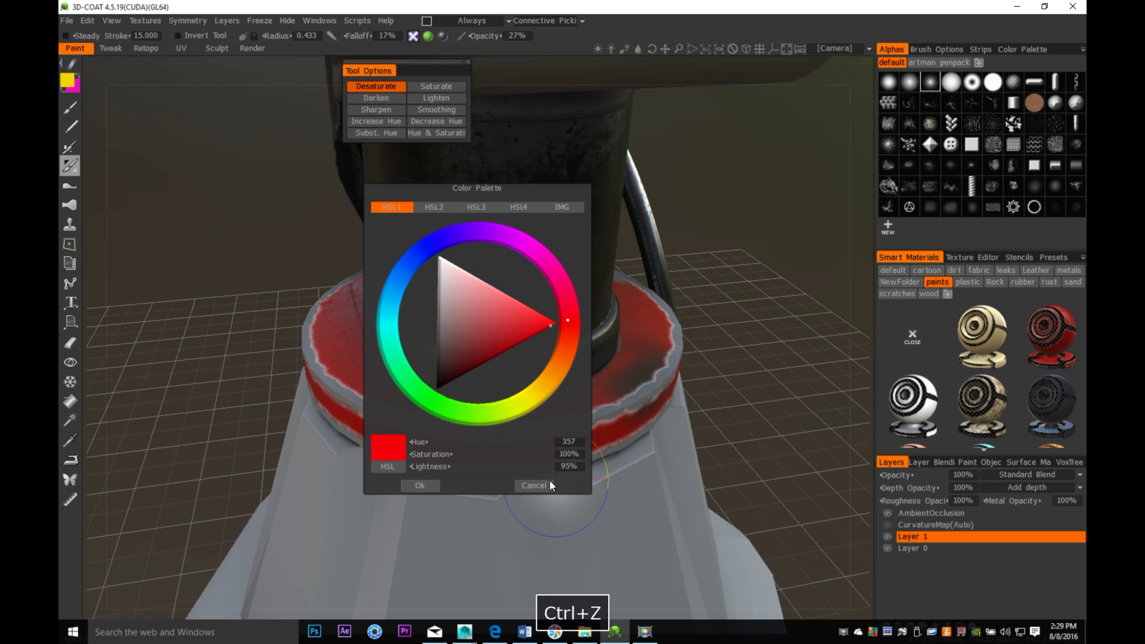
left_click(550, 482)
Switch to the Brush tool and set the foreground colour to red with hue 355, saturation 100% and lightness 95%
left_click(70, 108)
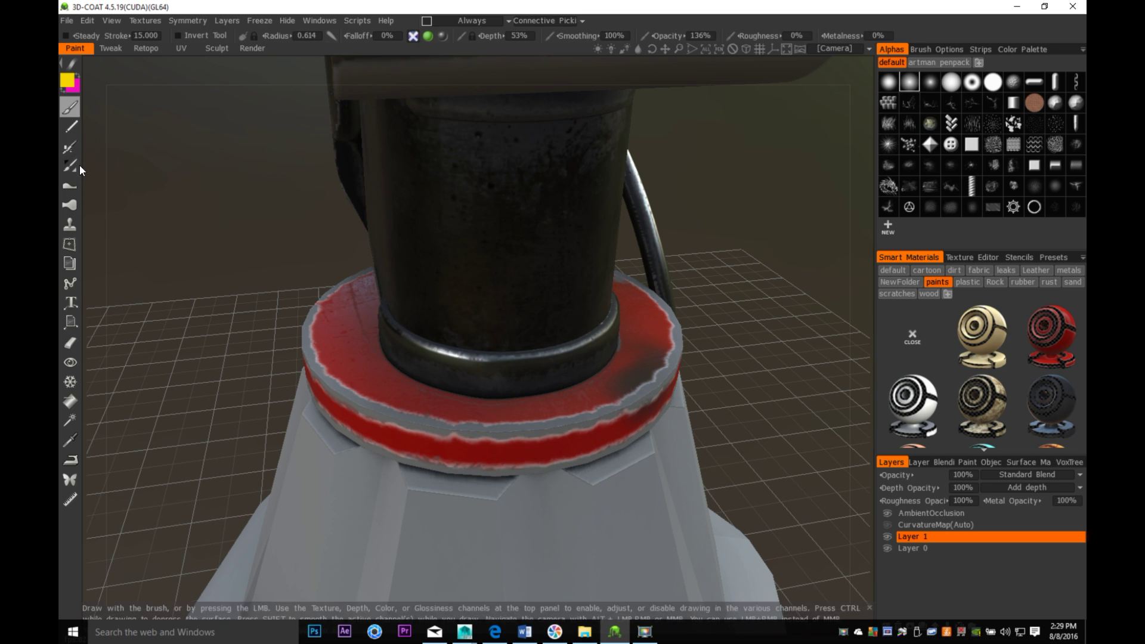
left_click(68, 84)
left_click(572, 313)
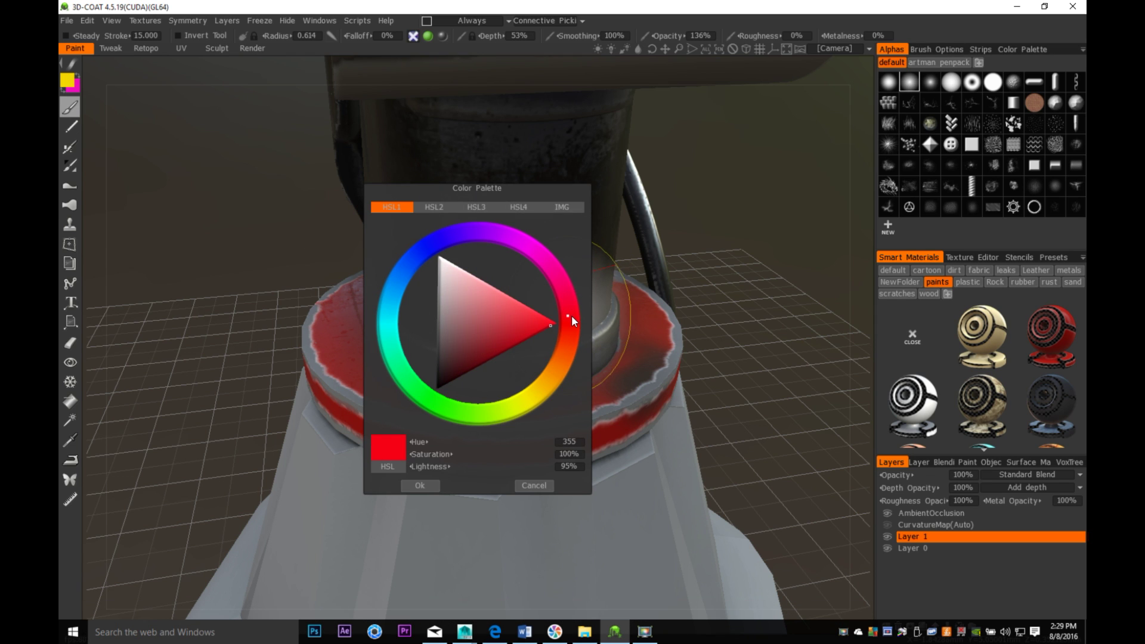
left_click(420, 485)
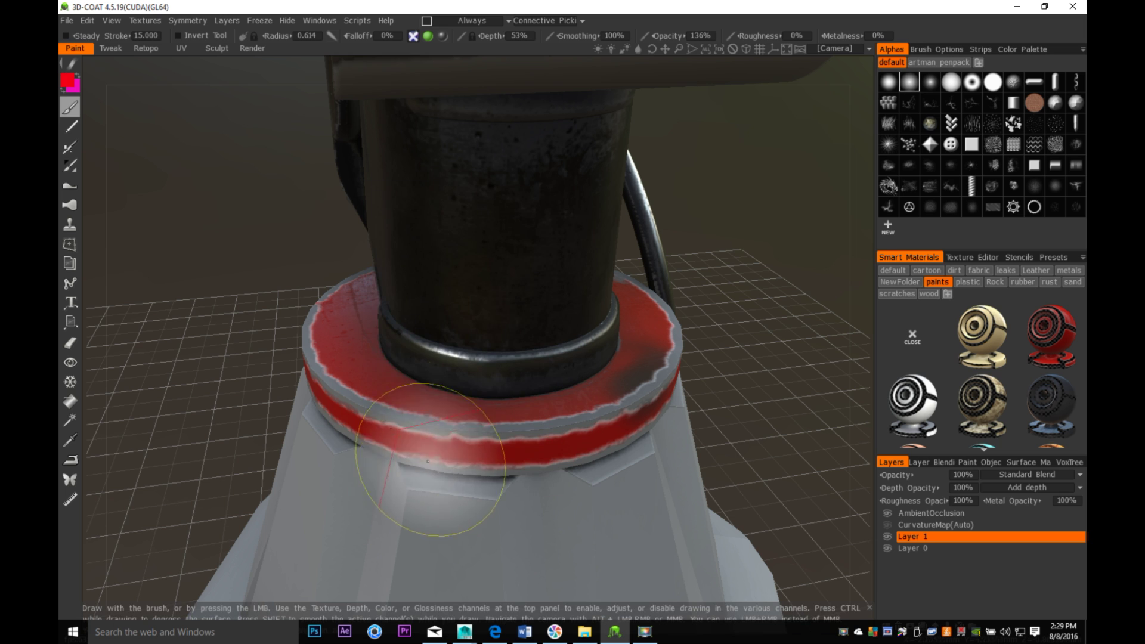
Try a red brush stroke across the front edge of the collar, undo it and reduce the radius to 0.321
left_click_drag(325, 412, 485, 453)
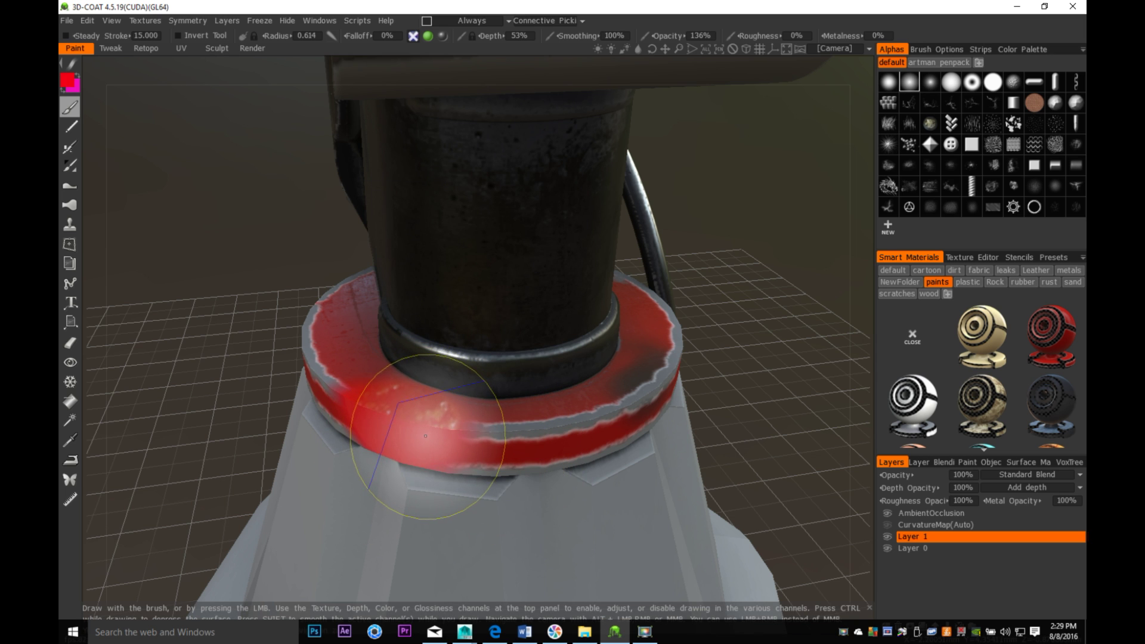
key("ctrl+z")
right_click_drag(427, 436, 405, 435)
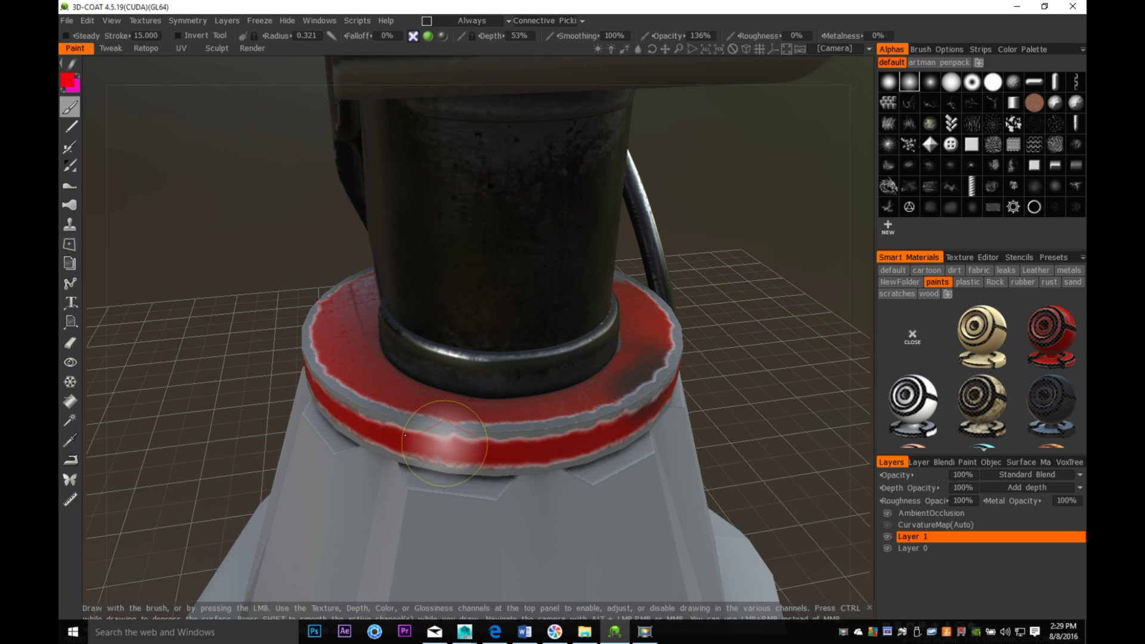
Airbrush red over the grey edges around the front and sides of the collar with radius 0.480 and opacity 42%
left_click(70, 148)
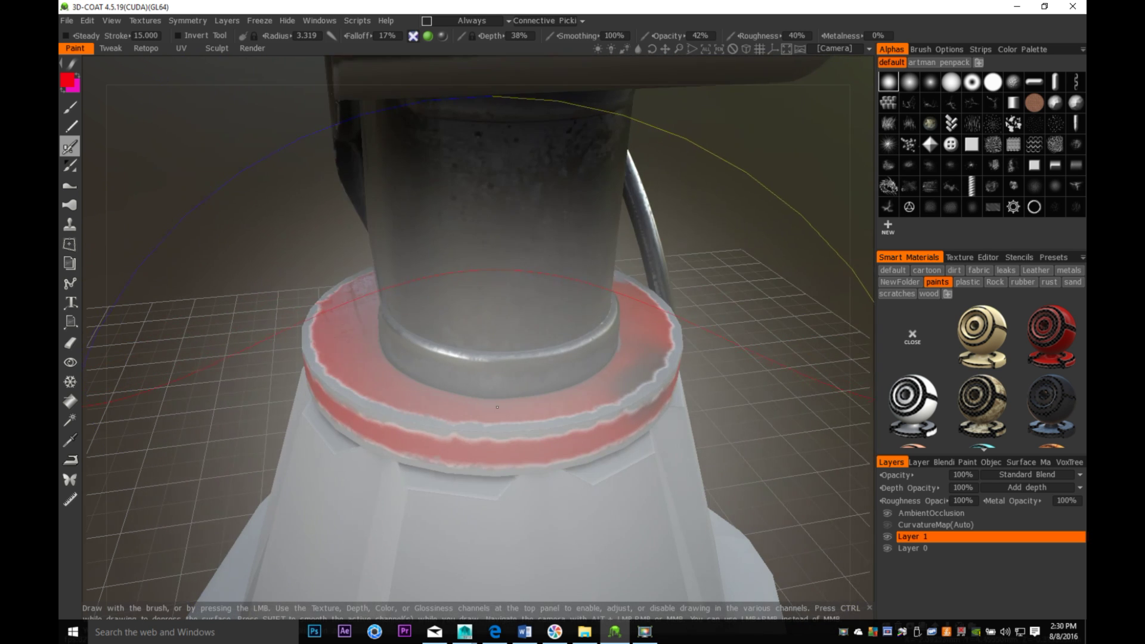
right_click_drag(499, 408, 122, 391)
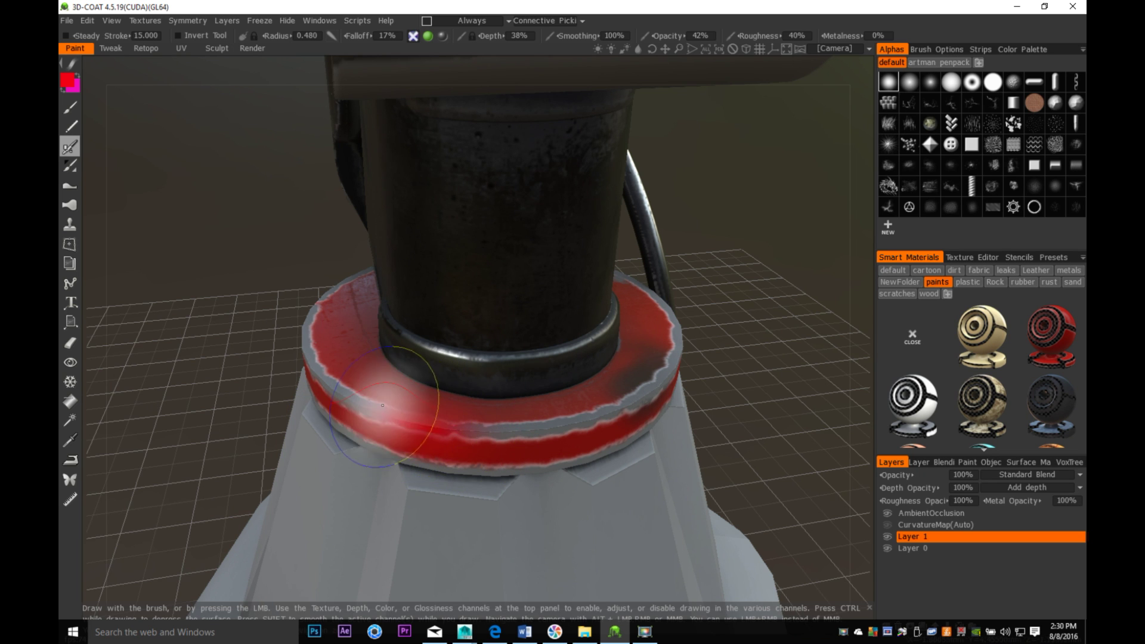
left_click_drag(363, 407, 442, 411, "alt")
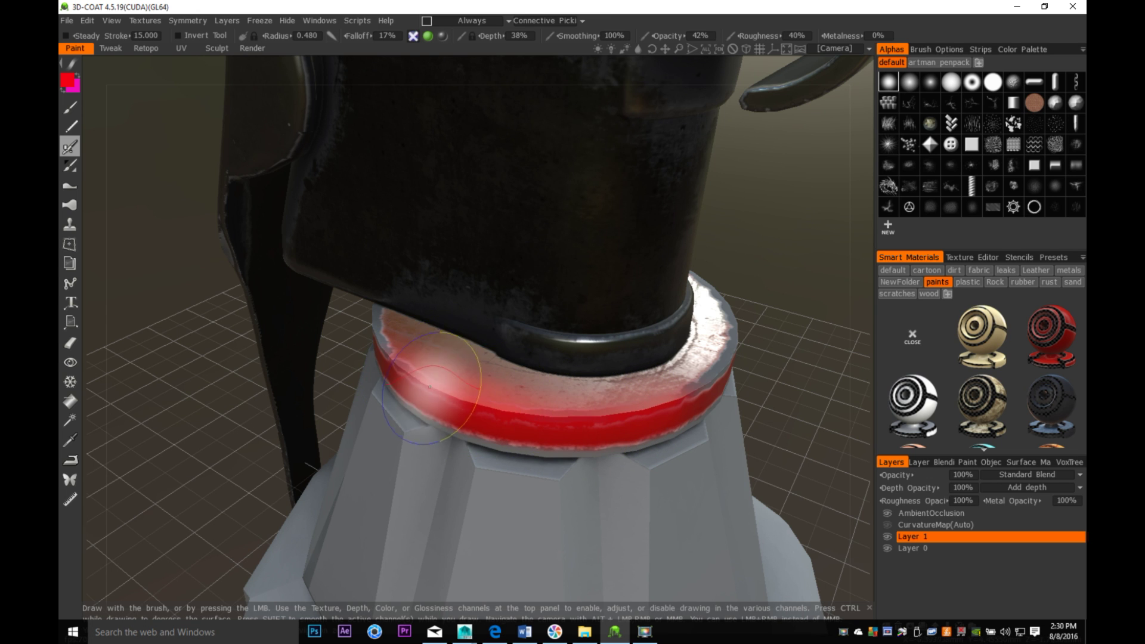
left_click_drag(498, 408, 569, 395, "alt")
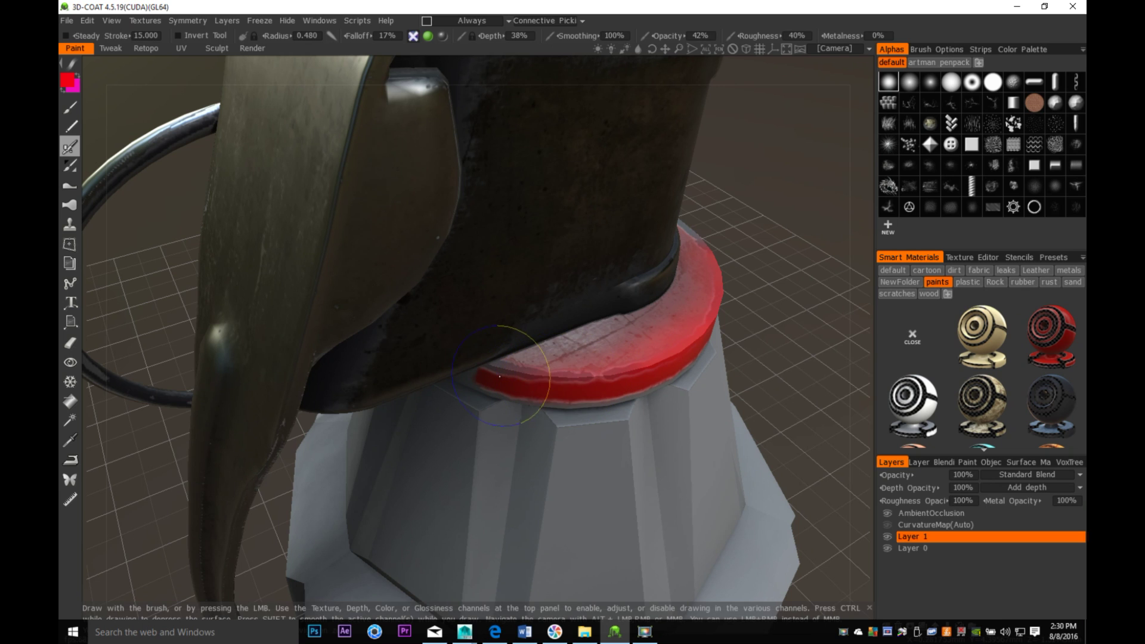
mouse_move(544, 385)
left_mouse_down("alt")
mouse_move(573, 358)
mouse_move(480, 370)
left_mouse_up("alt")
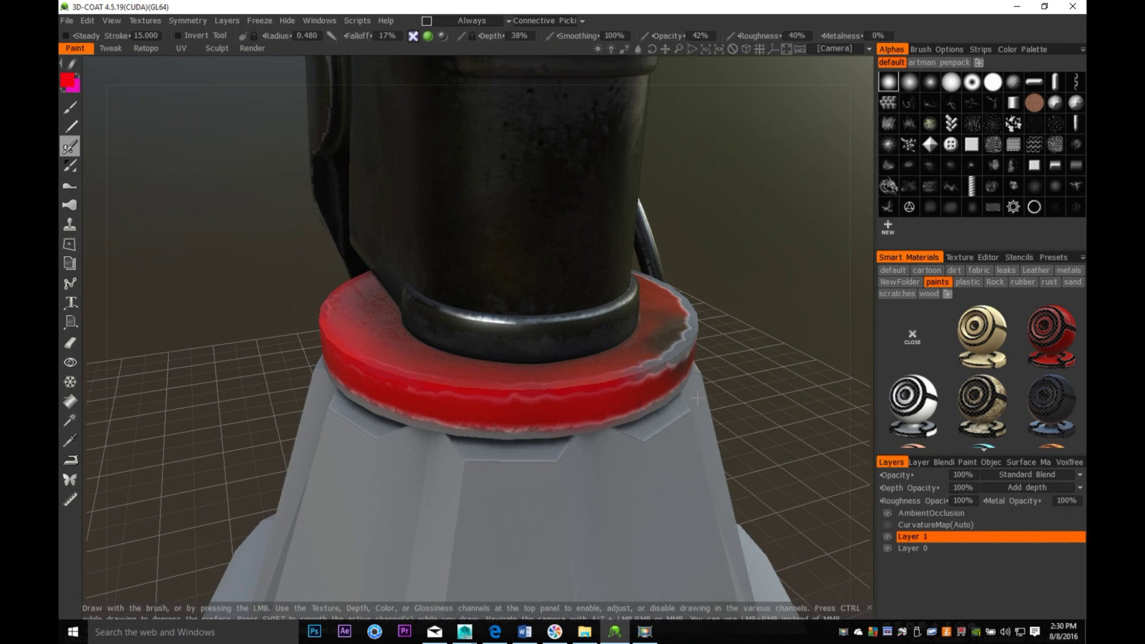
left_click_drag(697, 397, 504, 379, "alt")
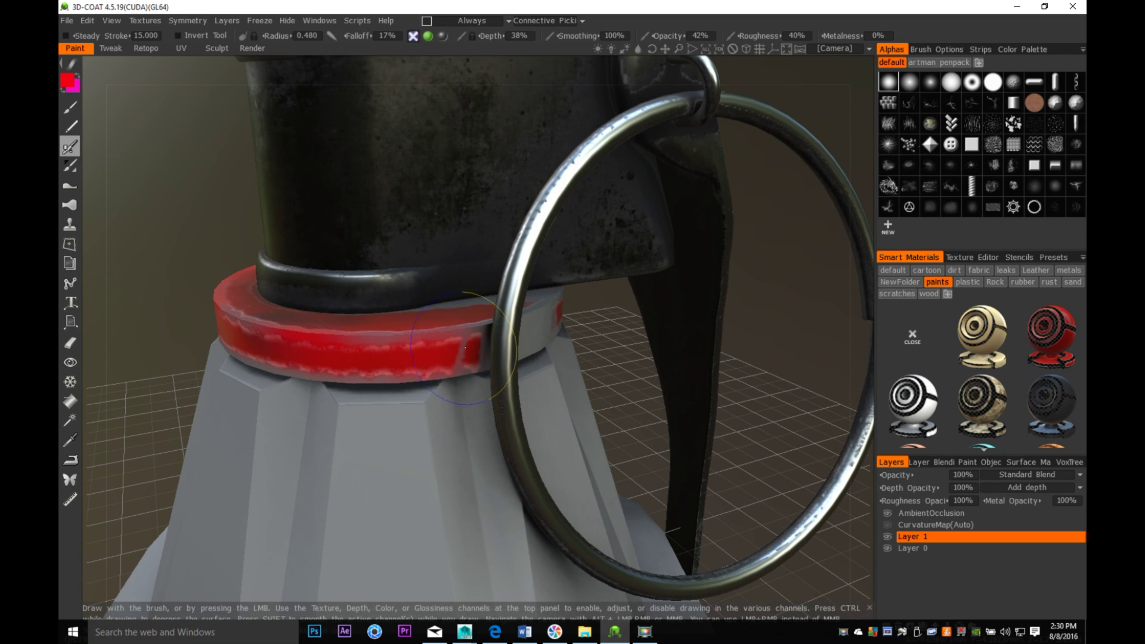
Airbrush the lower rim of the collar red all the way round, undoing the stroke that spills onto the body below
mouse_move(465, 348)
left_mouse_down()
mouse_move(431, 362)
mouse_move(421, 339)
mouse_move(351, 343)
mouse_move(615, 322)
mouse_move(591, 302)
mouse_move(541, 293)
left_mouse_up()
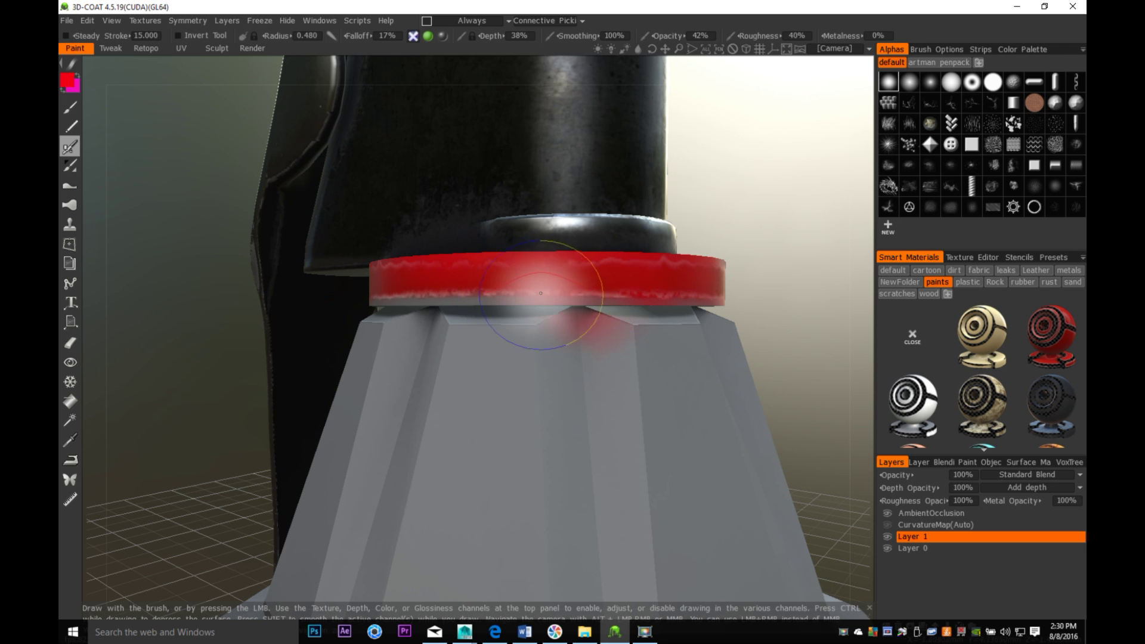
key("ctrl+z")
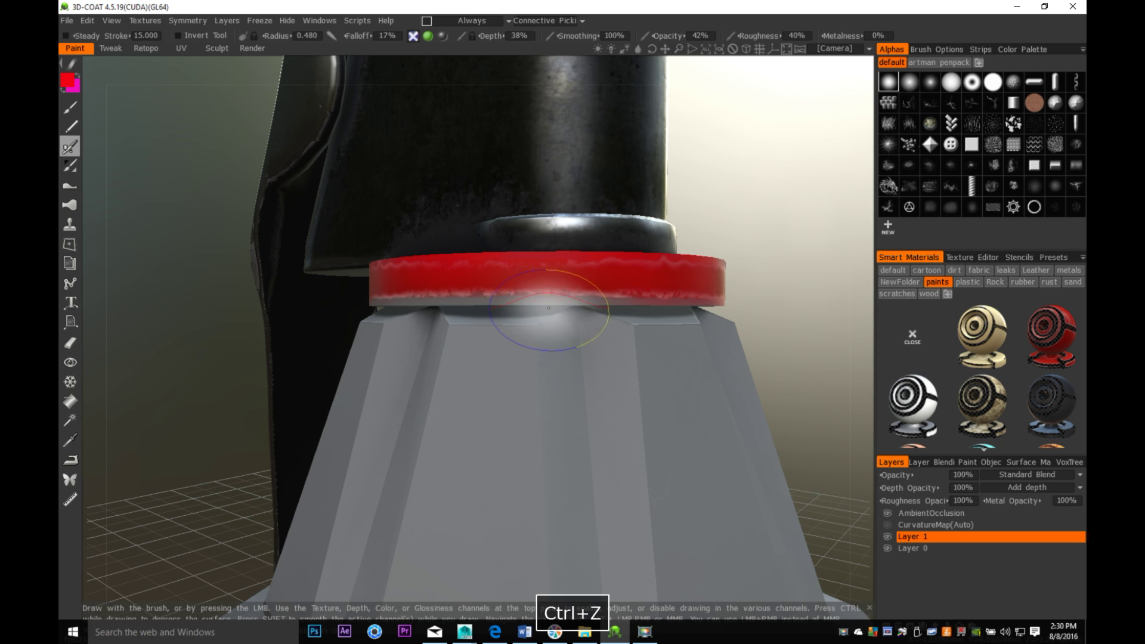
left_click_drag(549, 308, 566, 239, "alt")
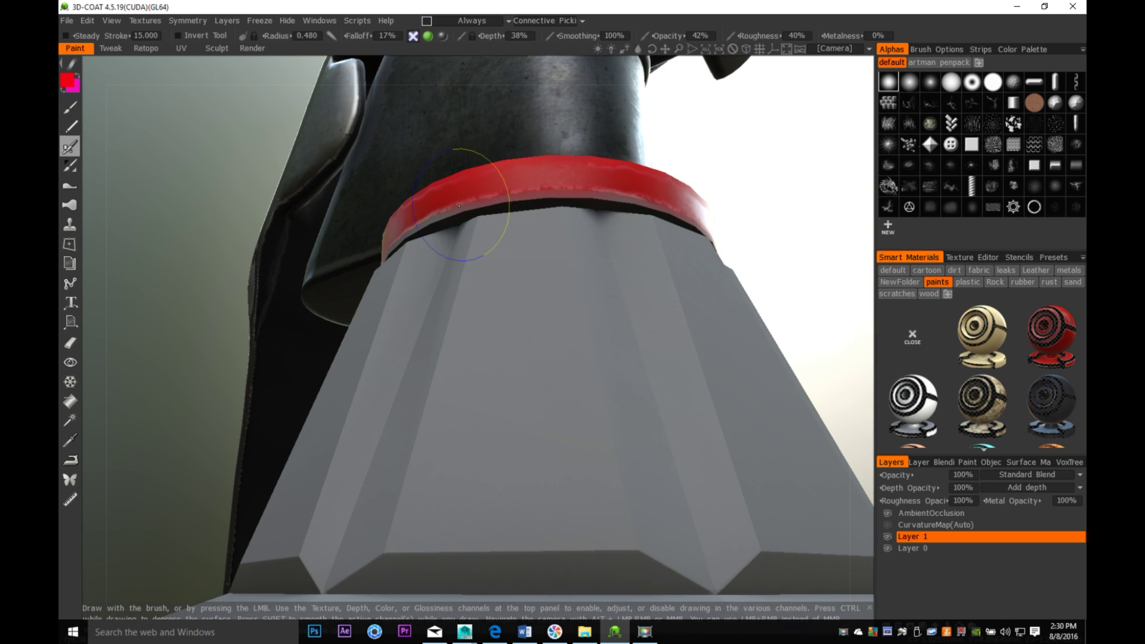
left_click_drag(484, 222, 568, 241, "alt")
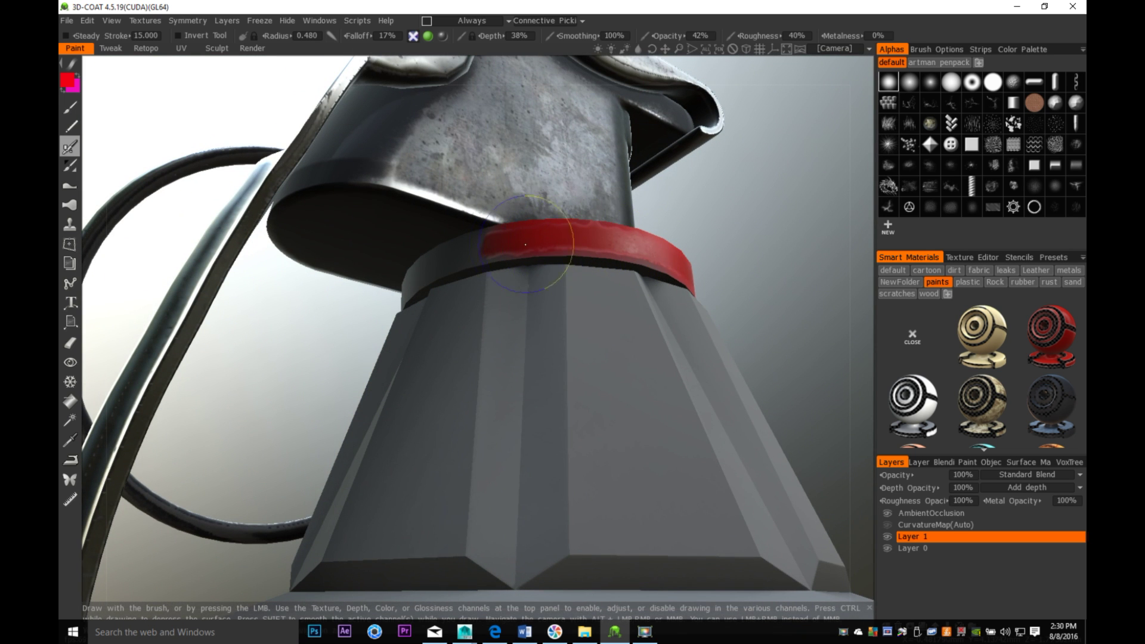
left_click_drag(478, 250, 526, 254, "alt")
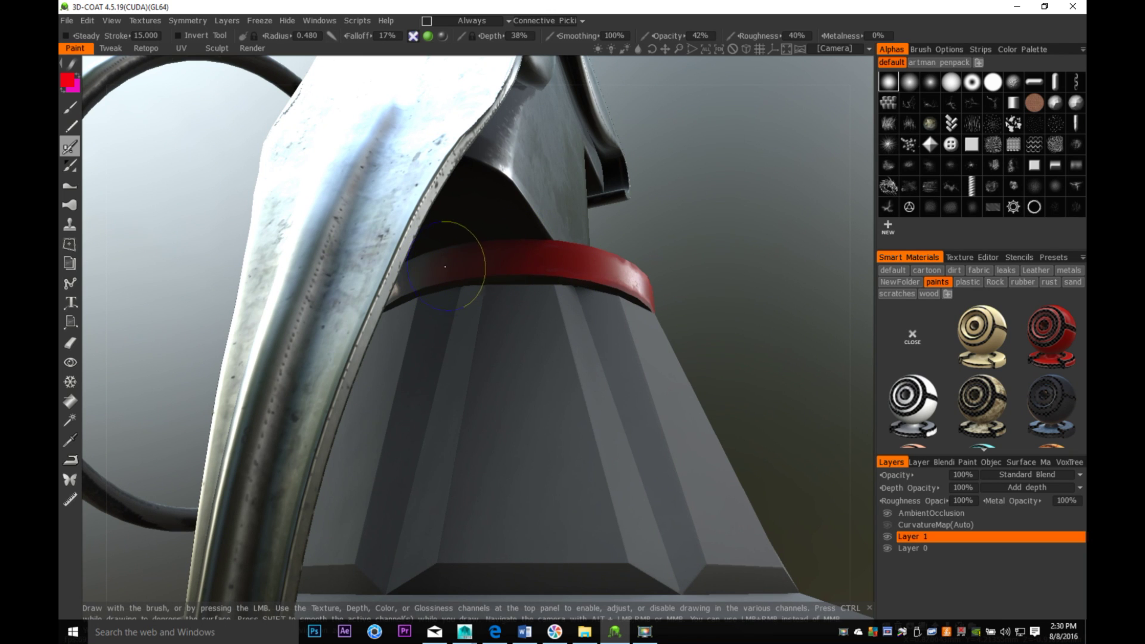
mouse_move(485, 284)
left_mouse_down("alt")
mouse_move(532, 286)
mouse_move(506, 272)
left_mouse_up("alt")
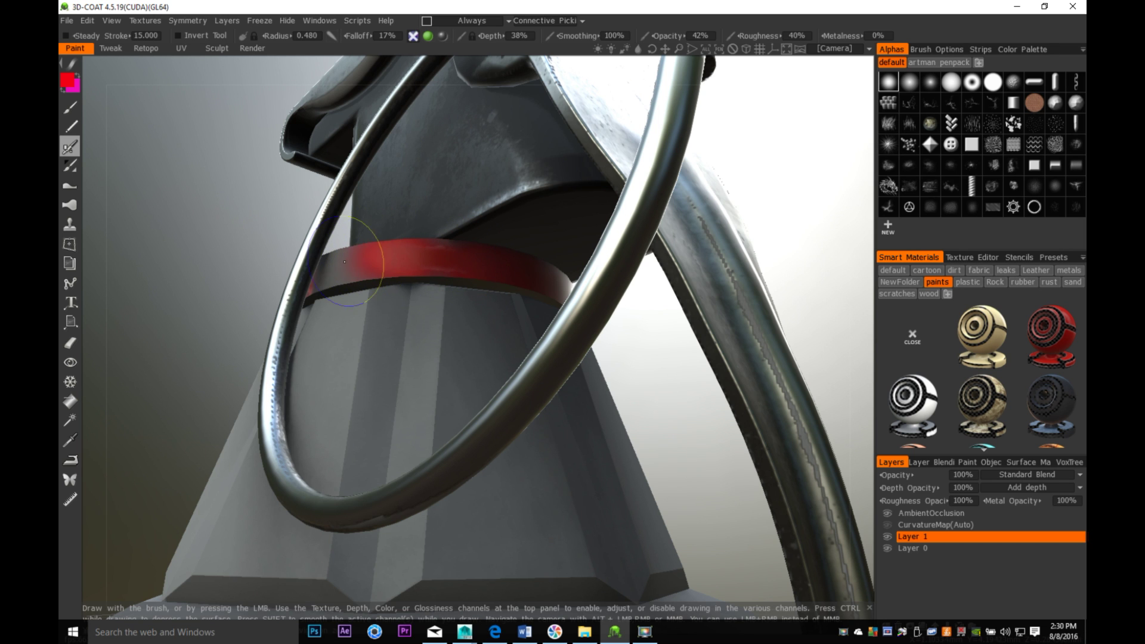
left_click_drag(352, 262, 385, 256, "alt")
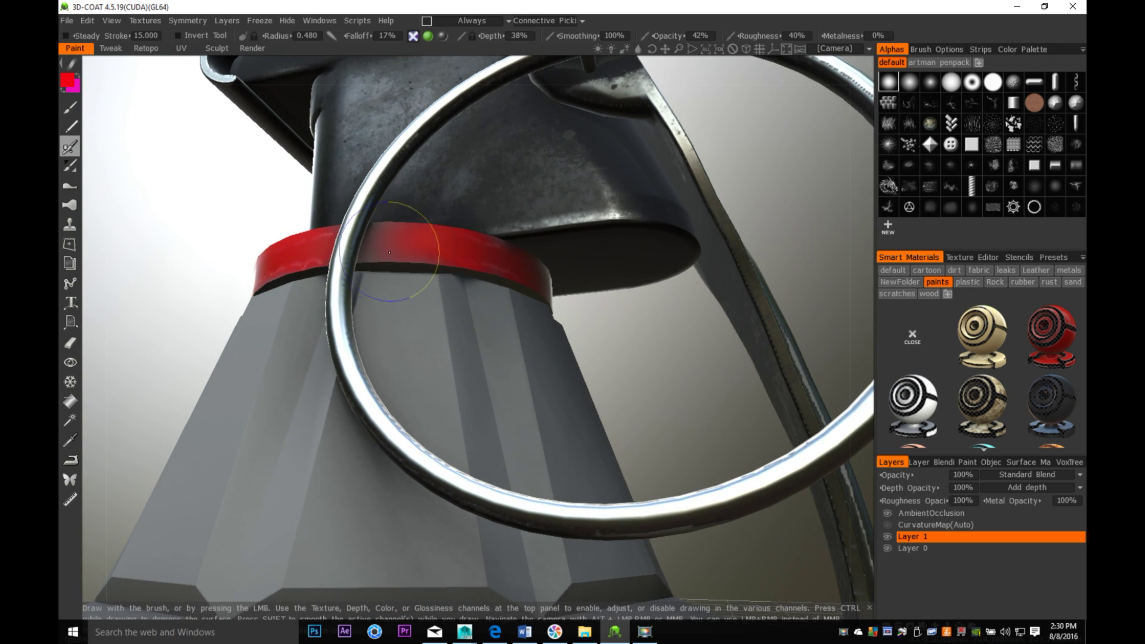
Airbrush red over the remaining pale and dark patches on the collar's upper face
left_click_drag(477, 267, 567, 364, "alt")
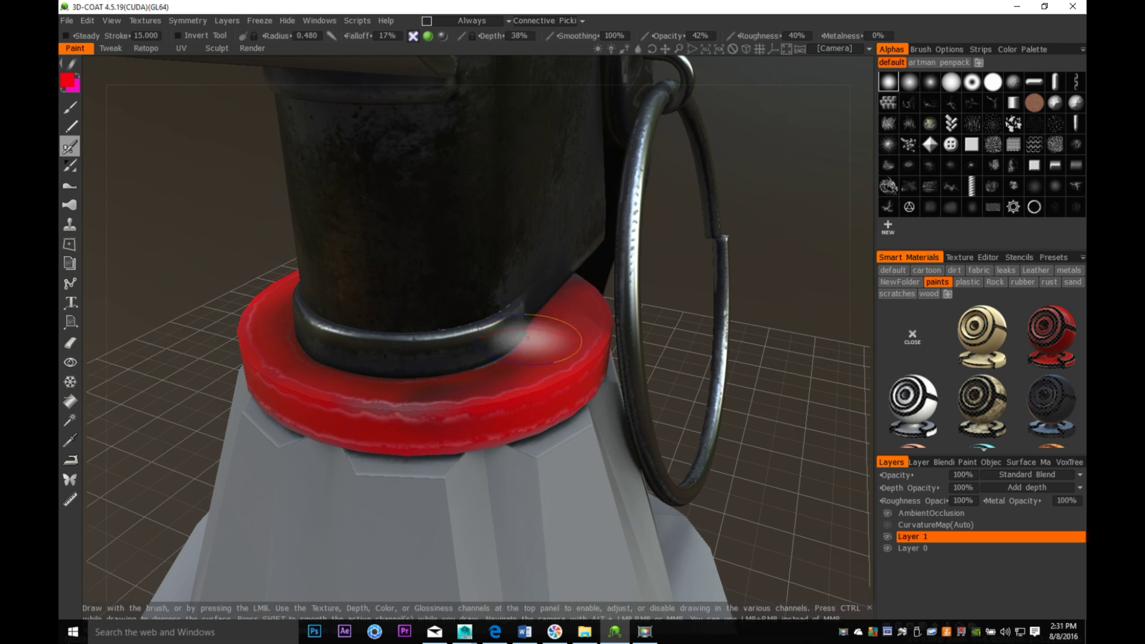
left_click_drag(528, 338, 573, 373, "alt")
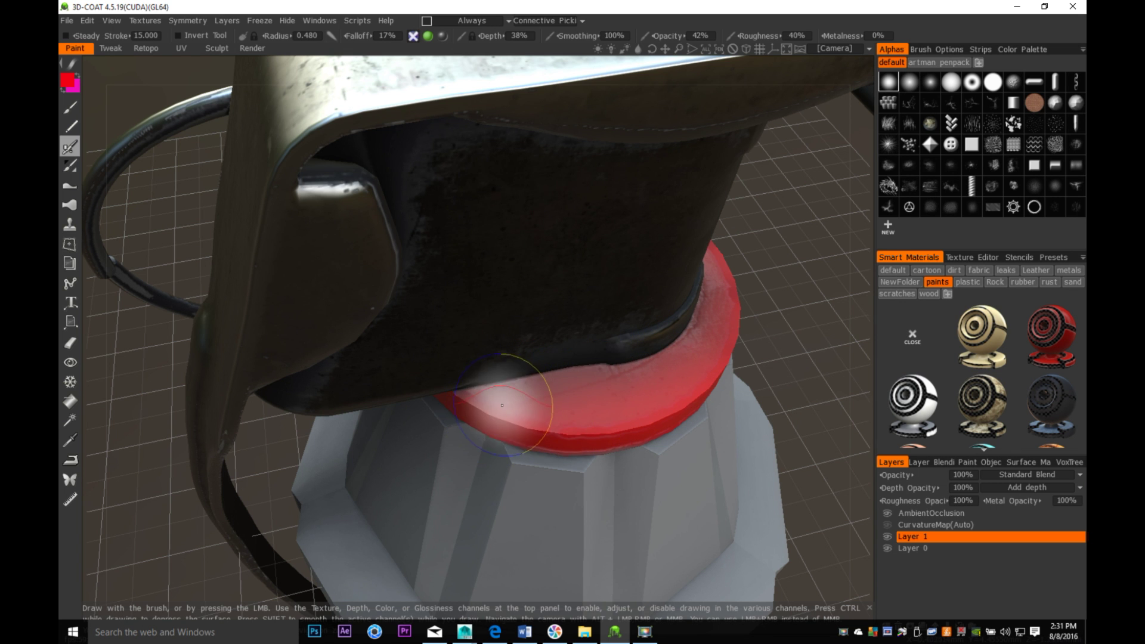
left_click_drag(561, 407, 613, 305, "alt")
Select the metal_painted smart material from the metals collection for the grenade body
scroll(785, 227, "down", 10)
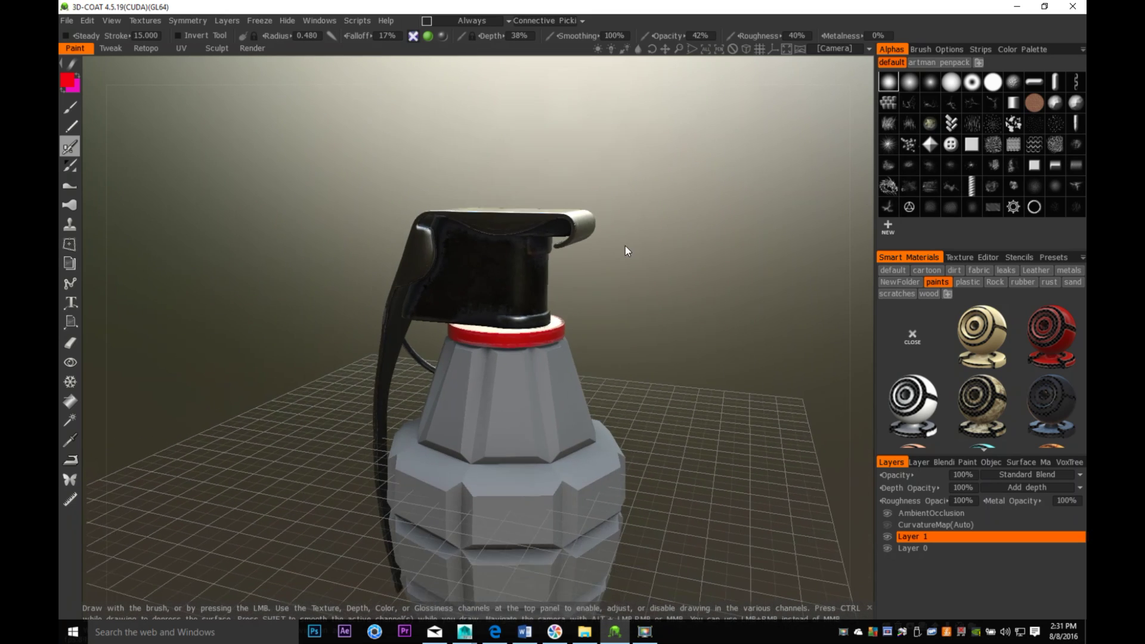
left_click_drag(704, 413, 696, 378, "alt")
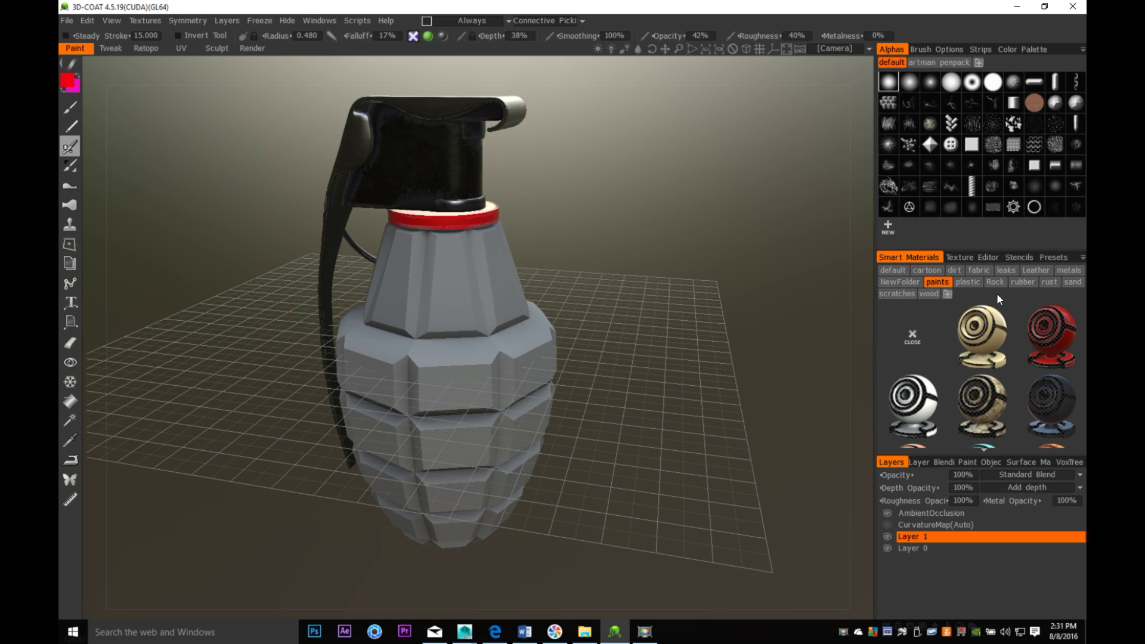
left_click(1068, 273)
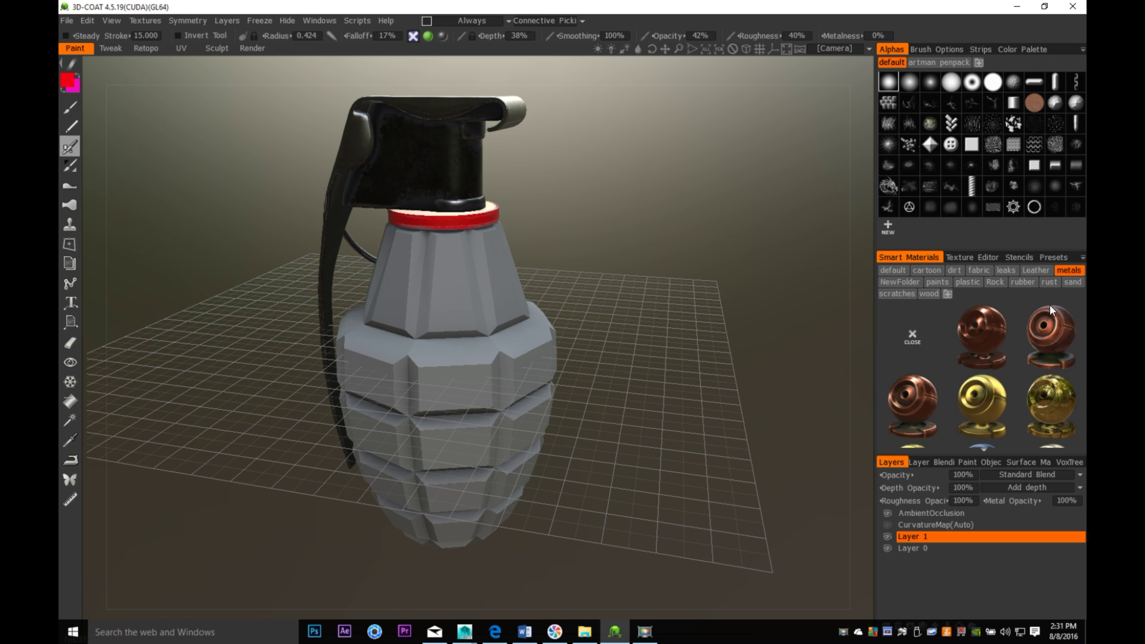
scroll(1015, 375, "down", 1)
mouse_move(1014, 377)
scroll(1018, 391, "down", 2)
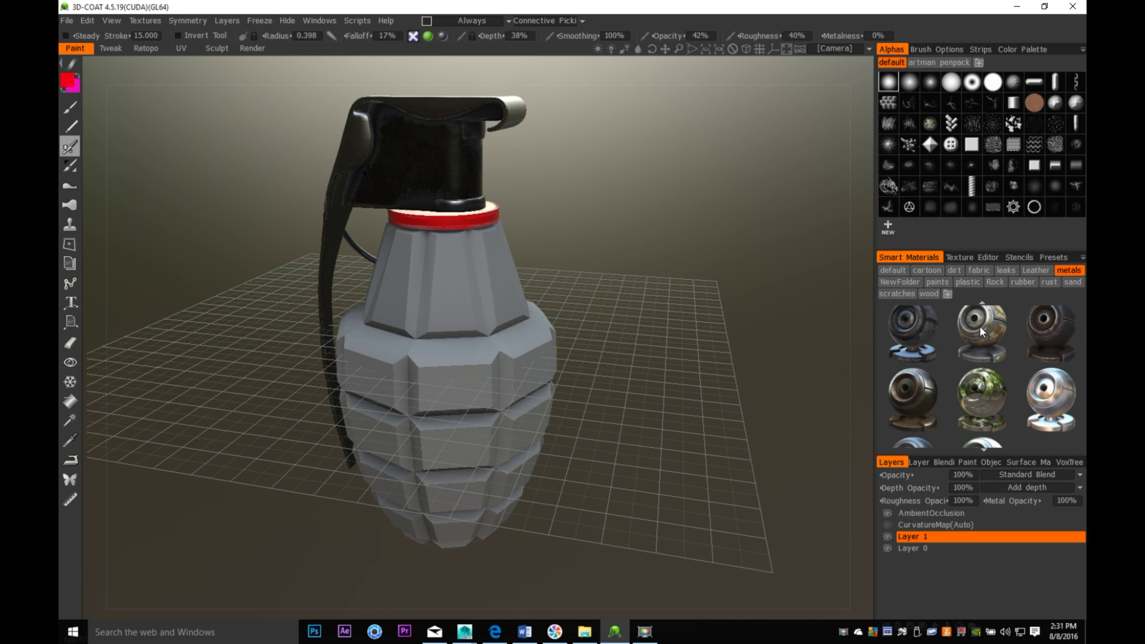
mouse_move(992, 339)
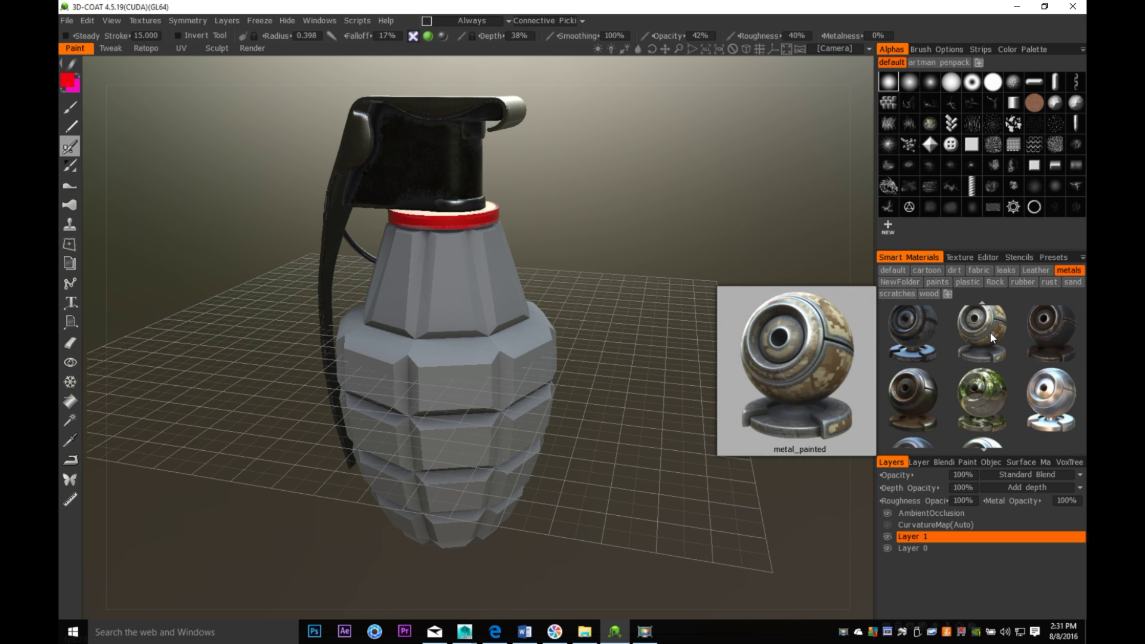
left_click(767, 433)
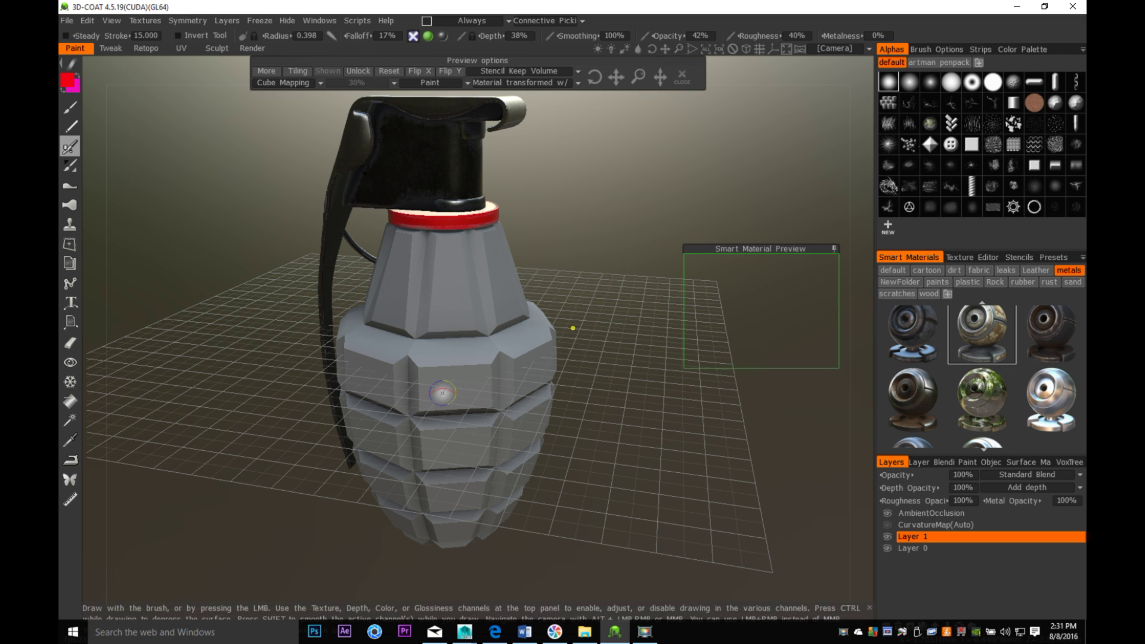
Fill the segmented lower body of the grenade with the camouflage material and enlarge the brush radius to 2.823
left_click(69, 405)
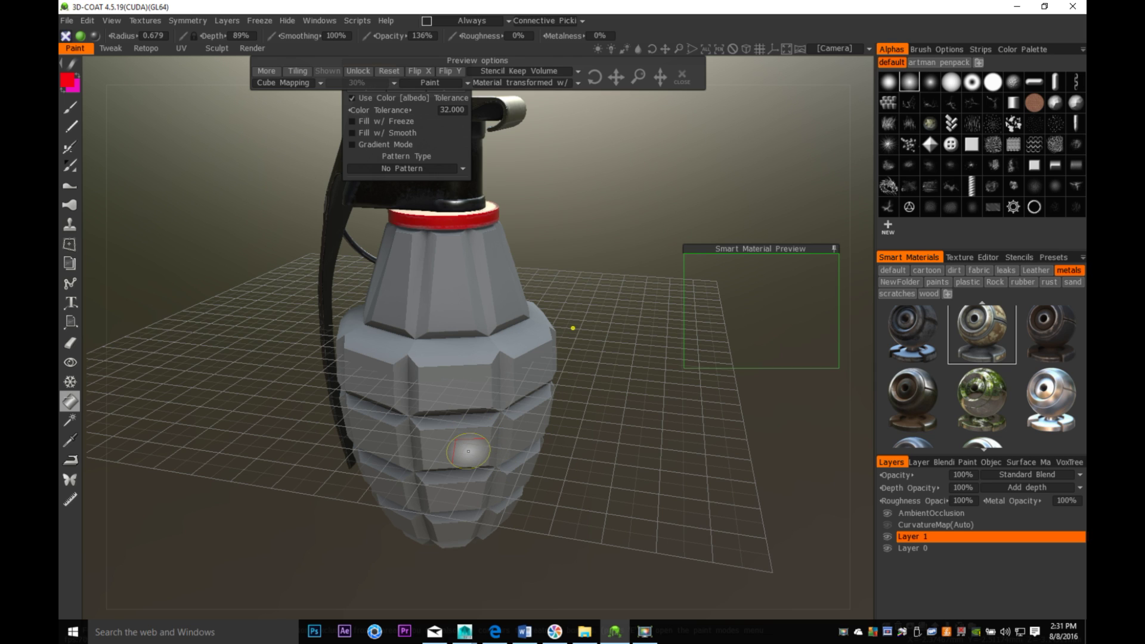
left_click(468, 452)
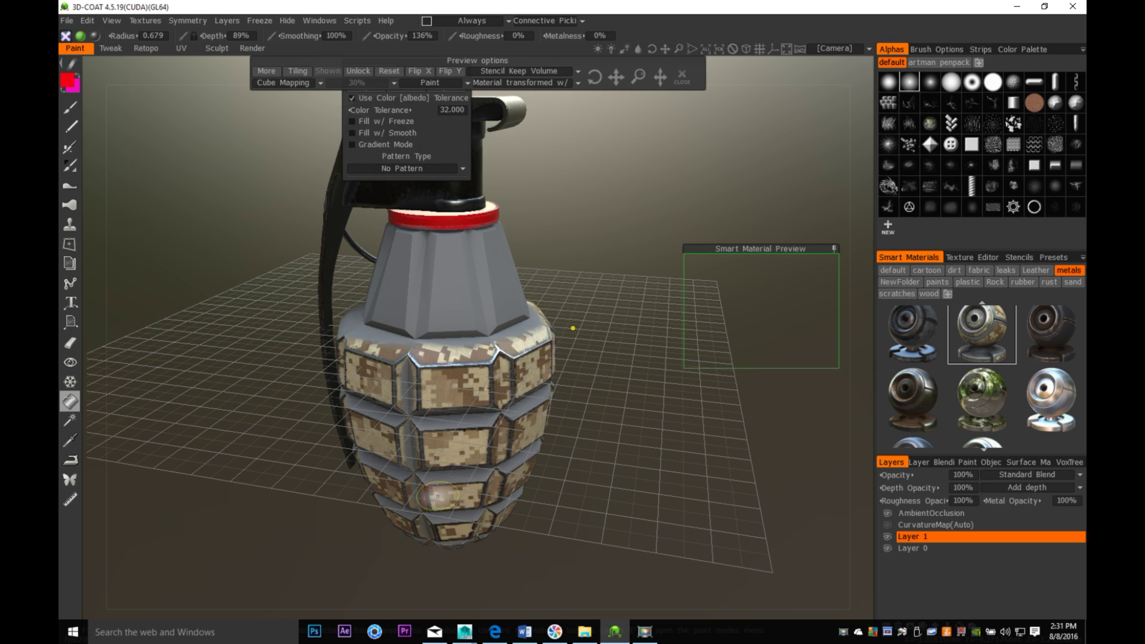
left_click_drag(494, 529, 562, 510, "alt")
right_click_drag(476, 416, 478, 411)
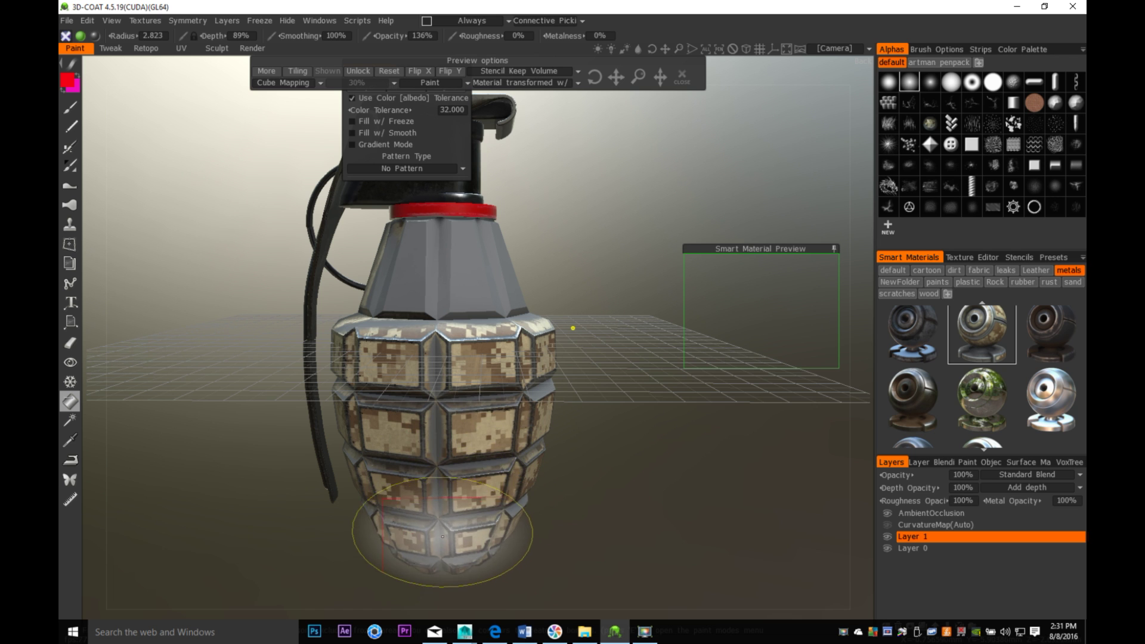
Fill the tapered upper section of the grenade body, between the segmented part and the red collar, with the camouflage material
left_click_drag(570, 488, 459, 445)
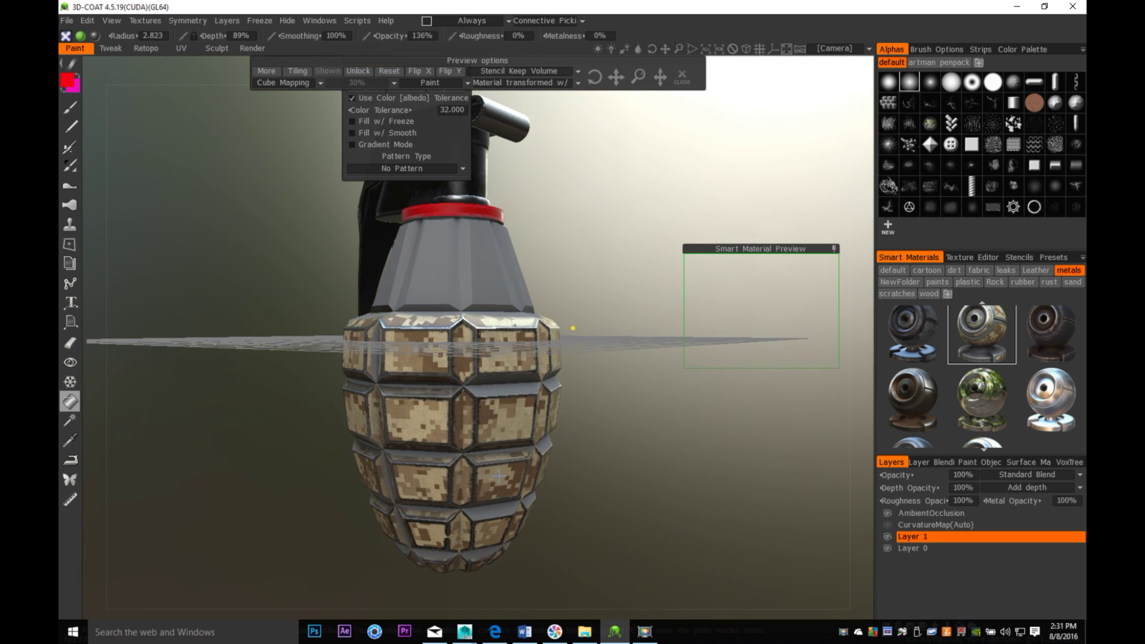
middle_click_drag(484, 391, 490, 506)
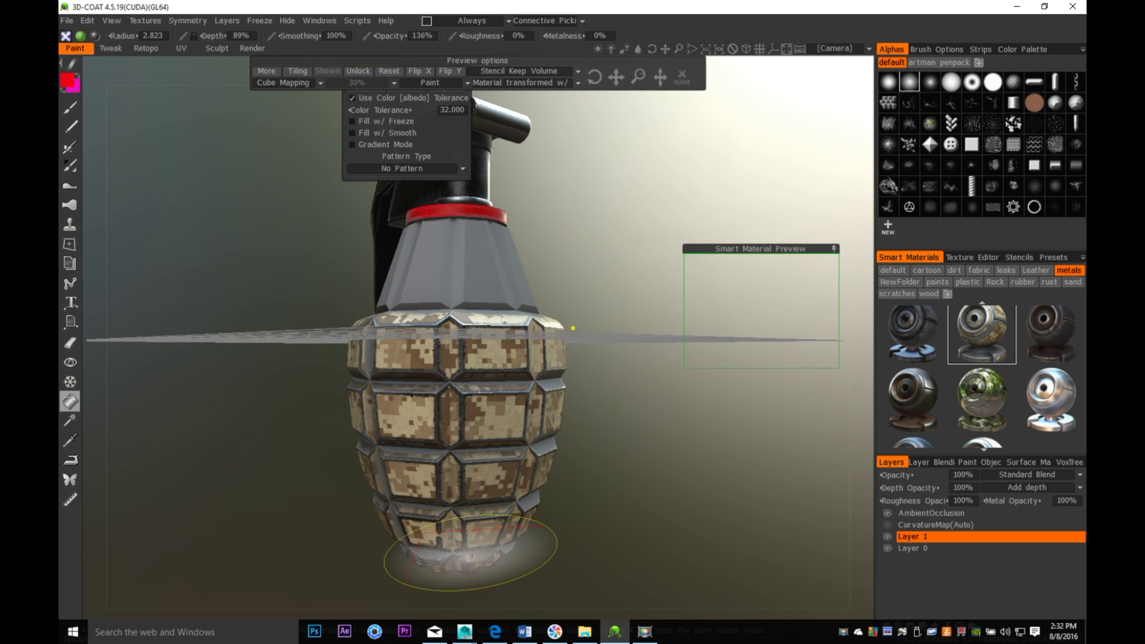
left_click_drag(576, 546, 507, 547, "shift")
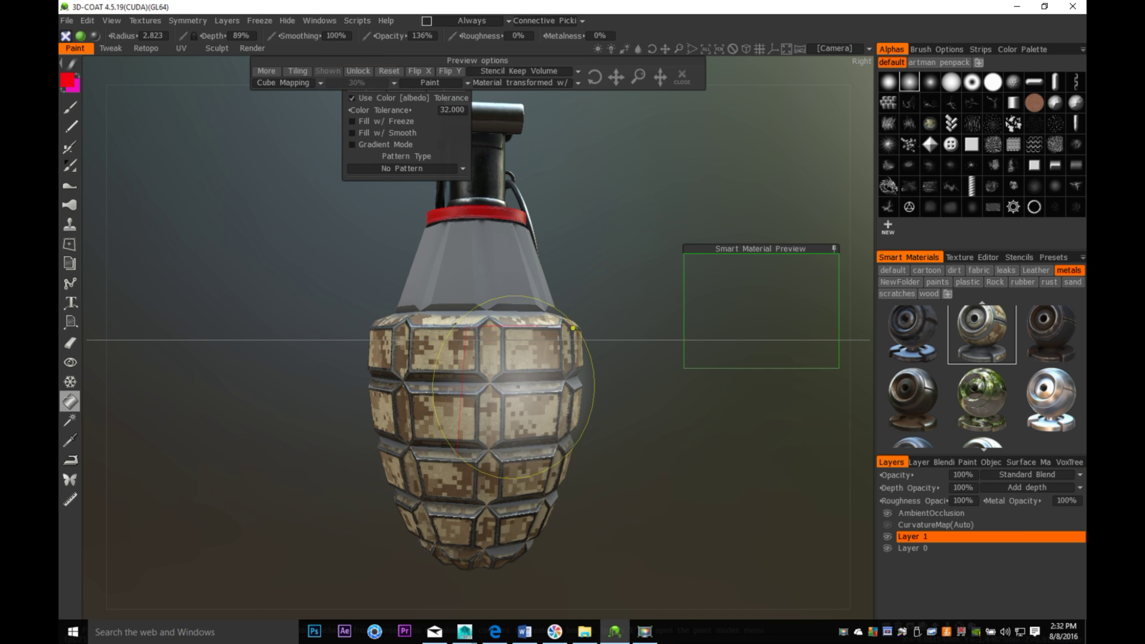
middle_click_drag(518, 387, 537, 416)
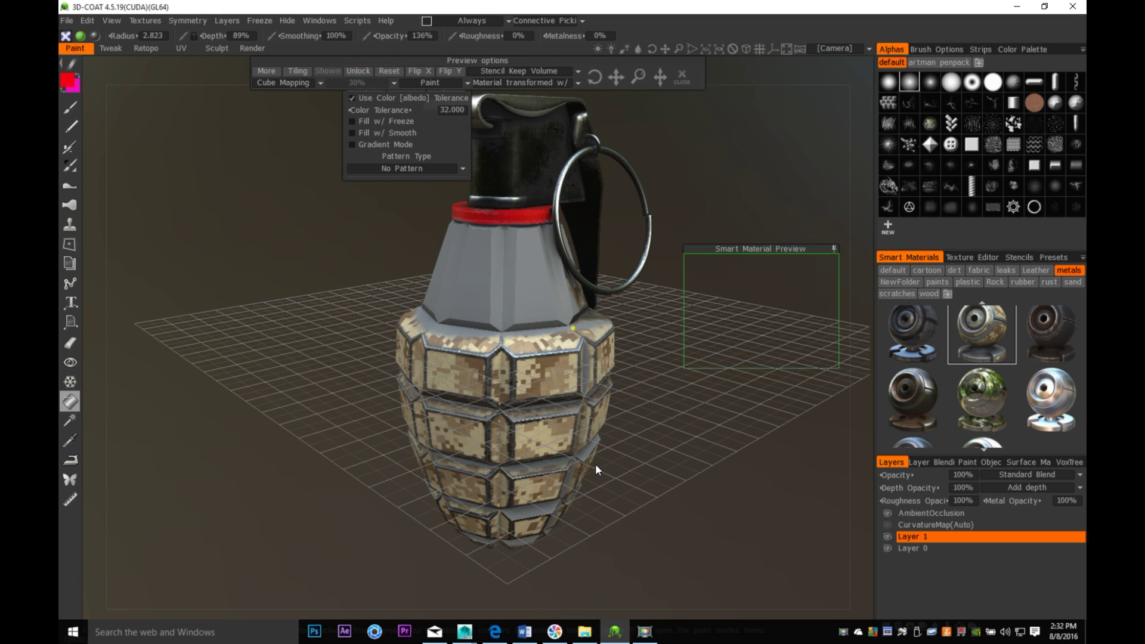
middle_click_drag(614, 489, 625, 386)
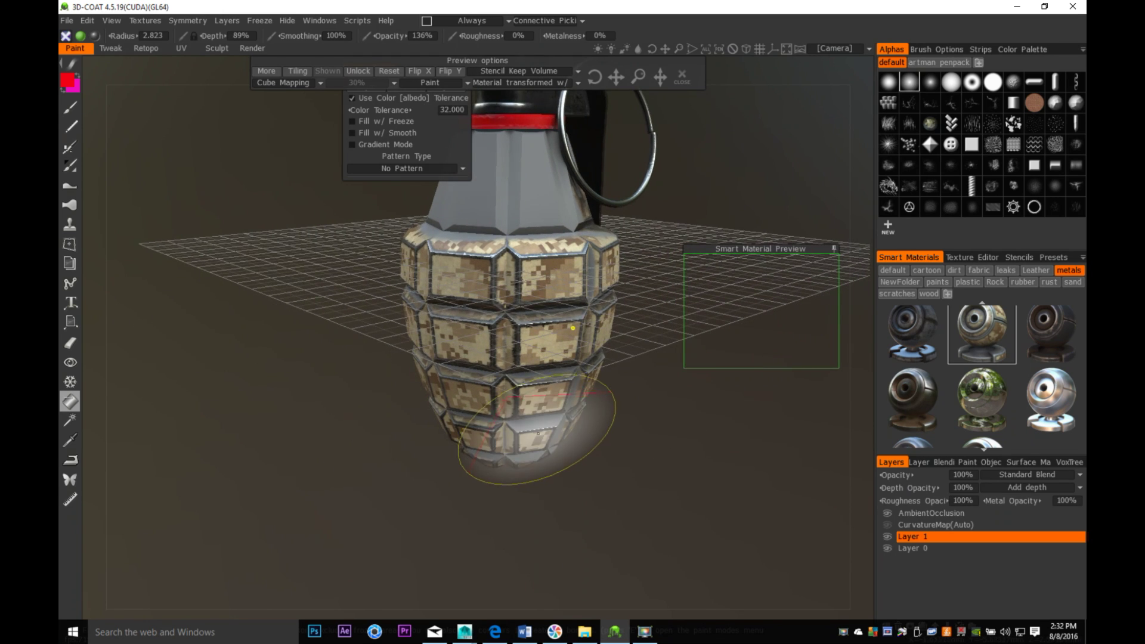
mouse_move(526, 460)
middle_mouse_down()
mouse_move(583, 481)
mouse_move(485, 473)
mouse_move(534, 493)
mouse_move(660, 491)
mouse_move(439, 486)
middle_mouse_up()
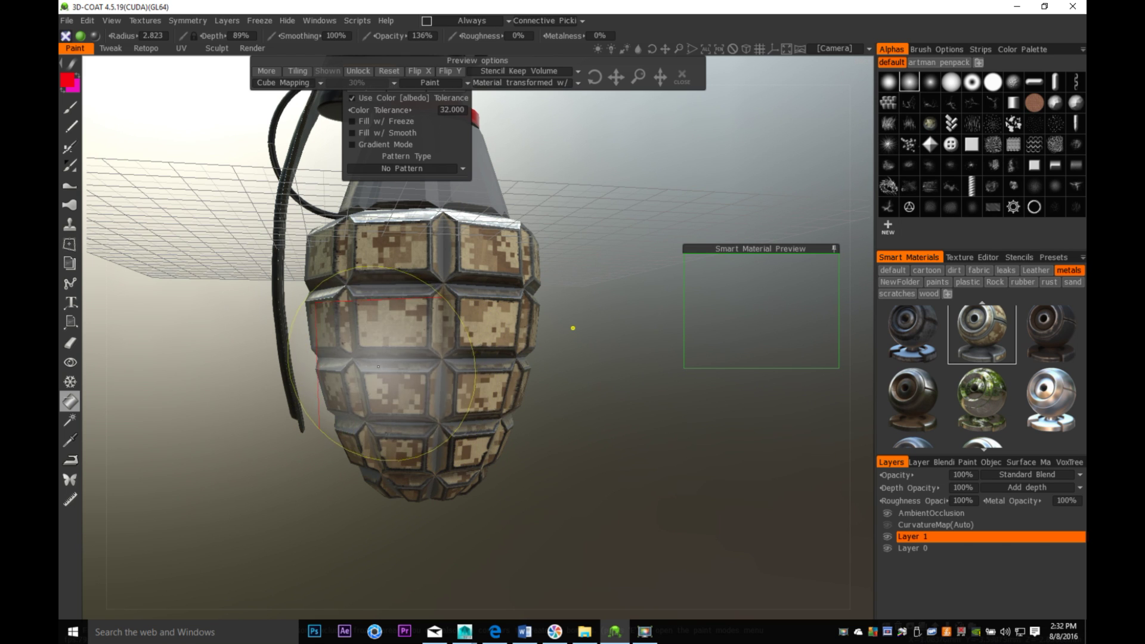
middle_click_drag(422, 381, 526, 329)
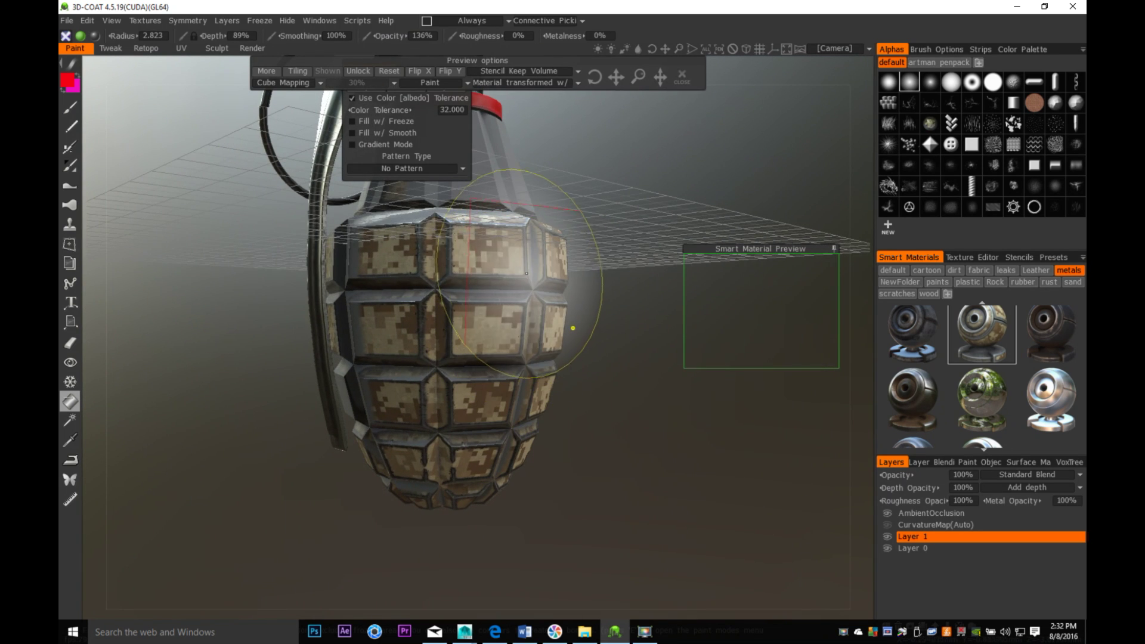
mouse_move(430, 312)
middle_mouse_down()
mouse_move(414, 434)
mouse_move(389, 432)
mouse_move(537, 495)
middle_mouse_up()
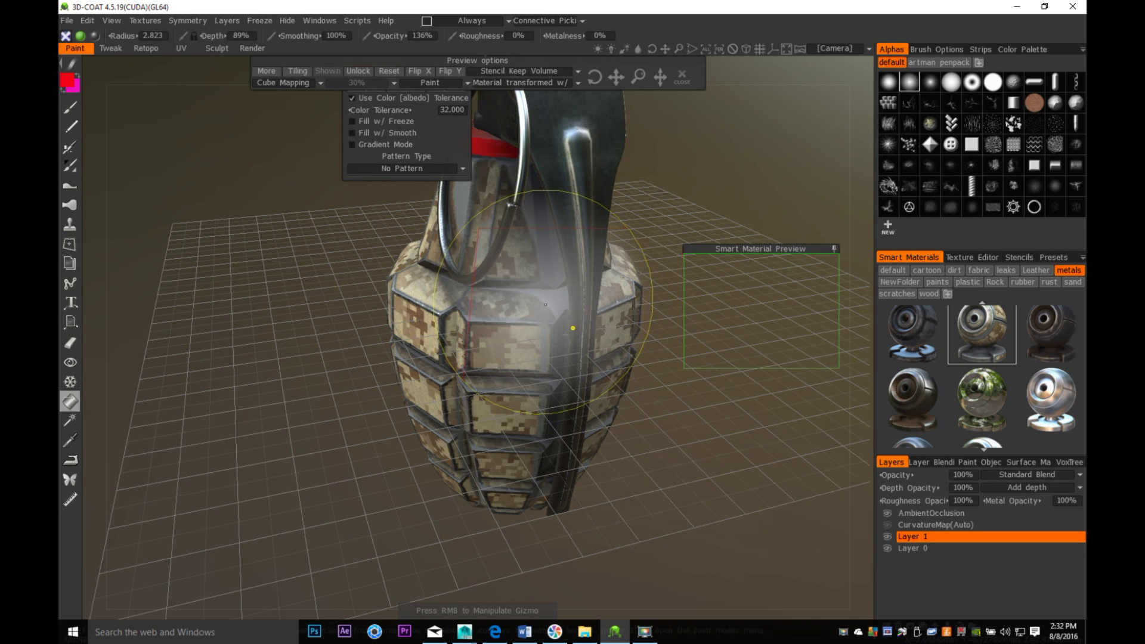
mouse_move(374, 364)
left_mouse_down()
mouse_move(498, 352)
mouse_move(509, 337)
left_mouse_up()
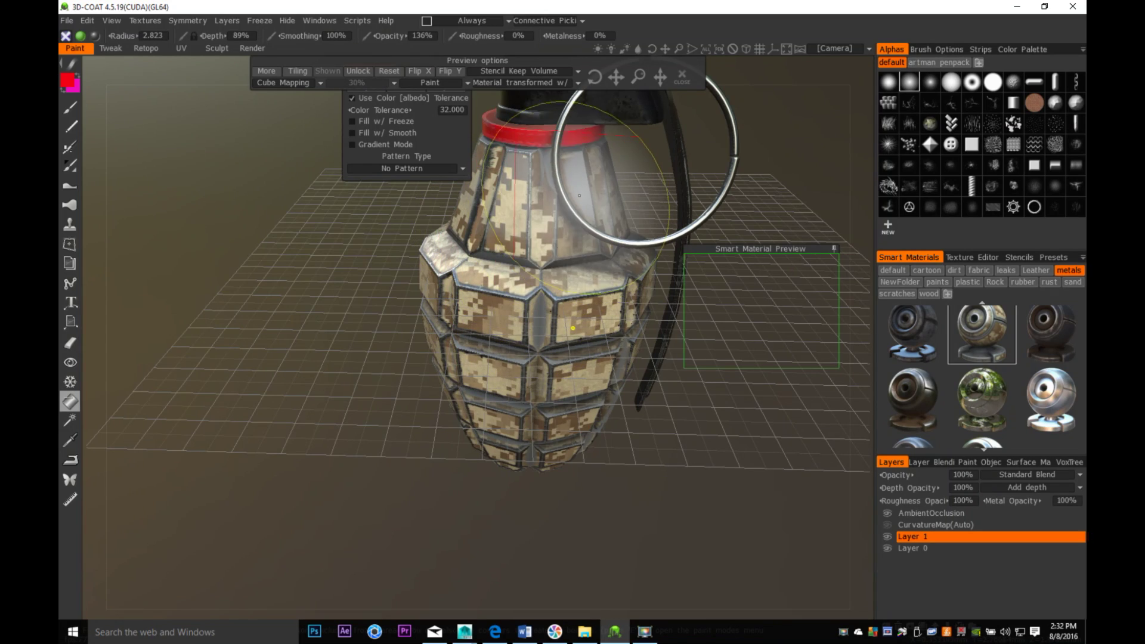
middle_click_drag(575, 186, 622, 530)
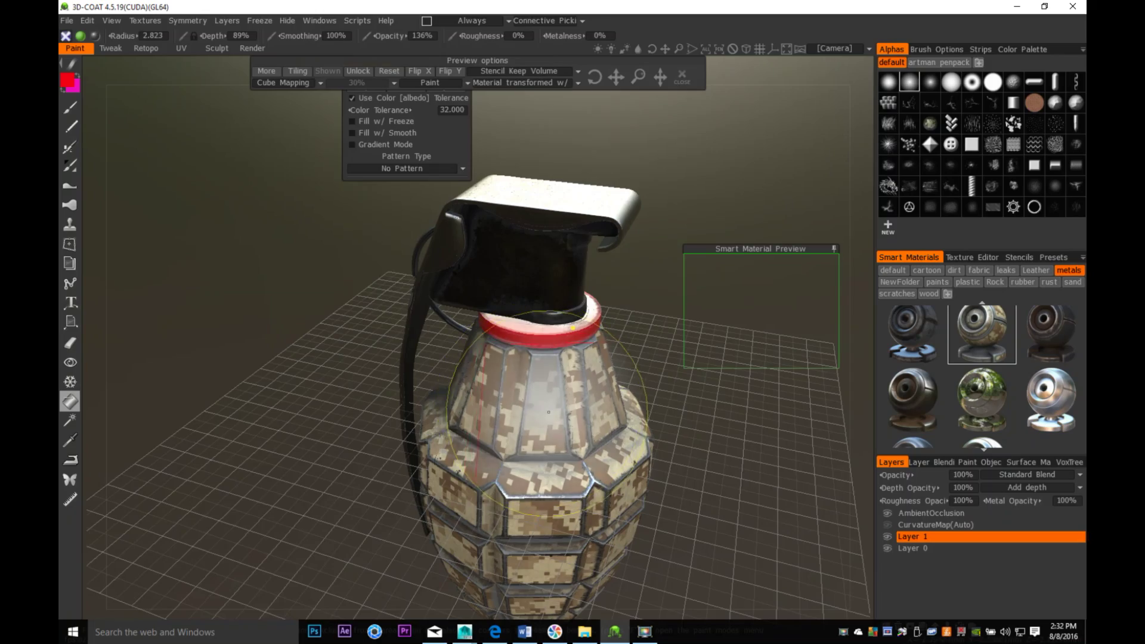
middle_click_drag(485, 485, 398, 452)
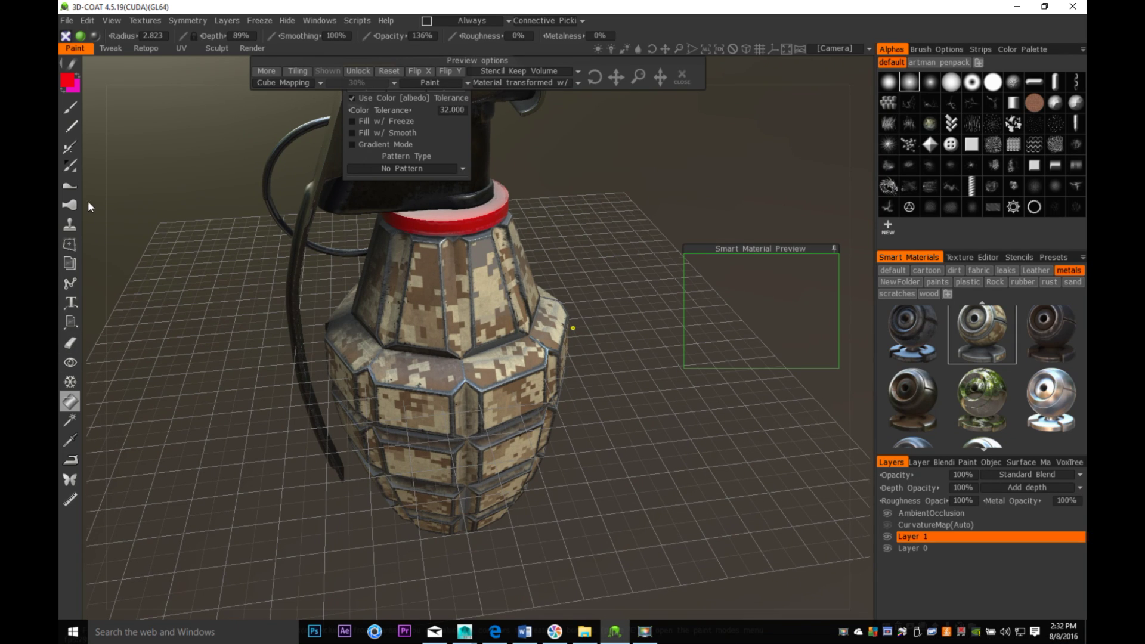
Airbrush the camouflage material over the grenade body from all sides with radius 3.783 and 26% opacity
left_click(70, 149)
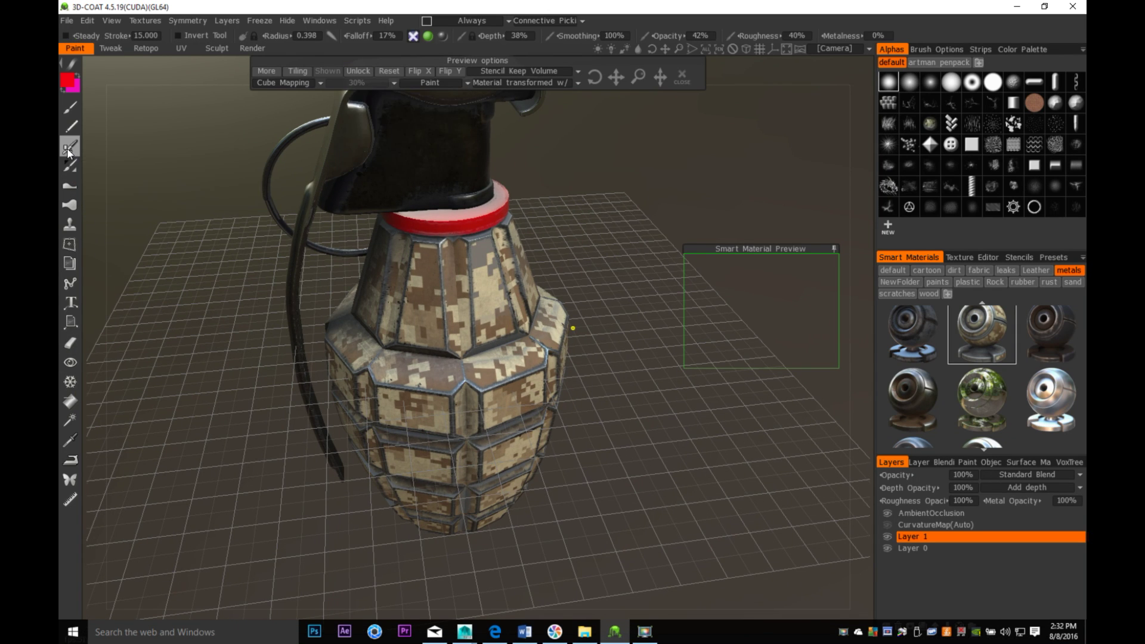
right_click_drag(464, 374, 603, 354)
left_click_drag(674, 37, 653, 36)
left_click(459, 384)
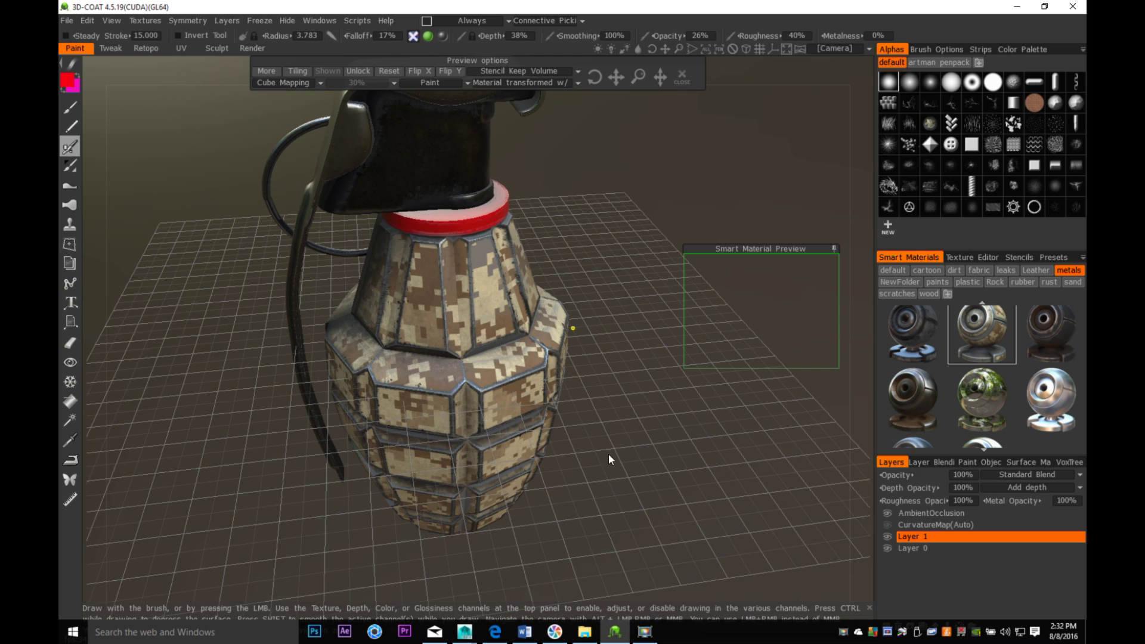
left_click_drag(609, 459, 555, 408)
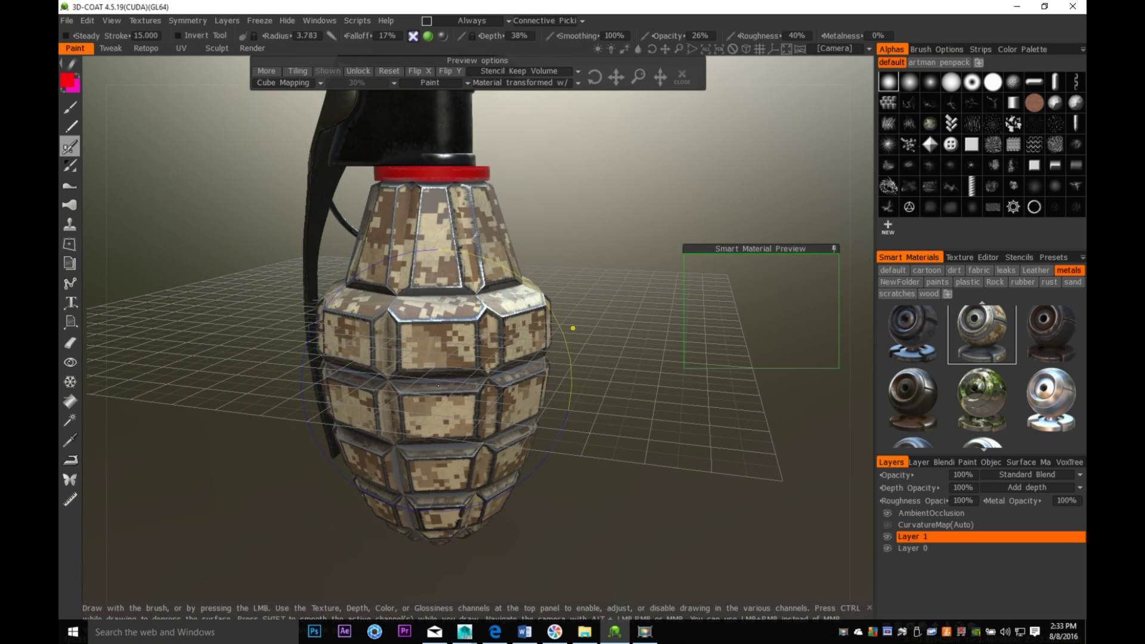
mouse_move(677, 528)
left_mouse_down()
mouse_move(661, 493)
mouse_move(517, 455)
left_mouse_up()
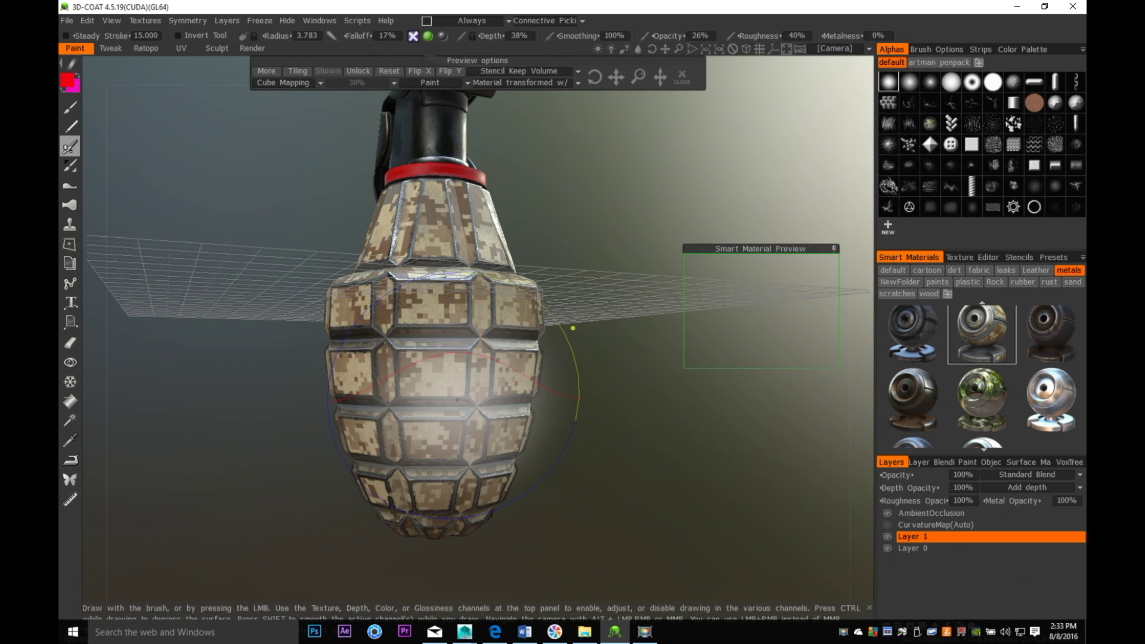
left_click_drag(718, 516, 525, 501)
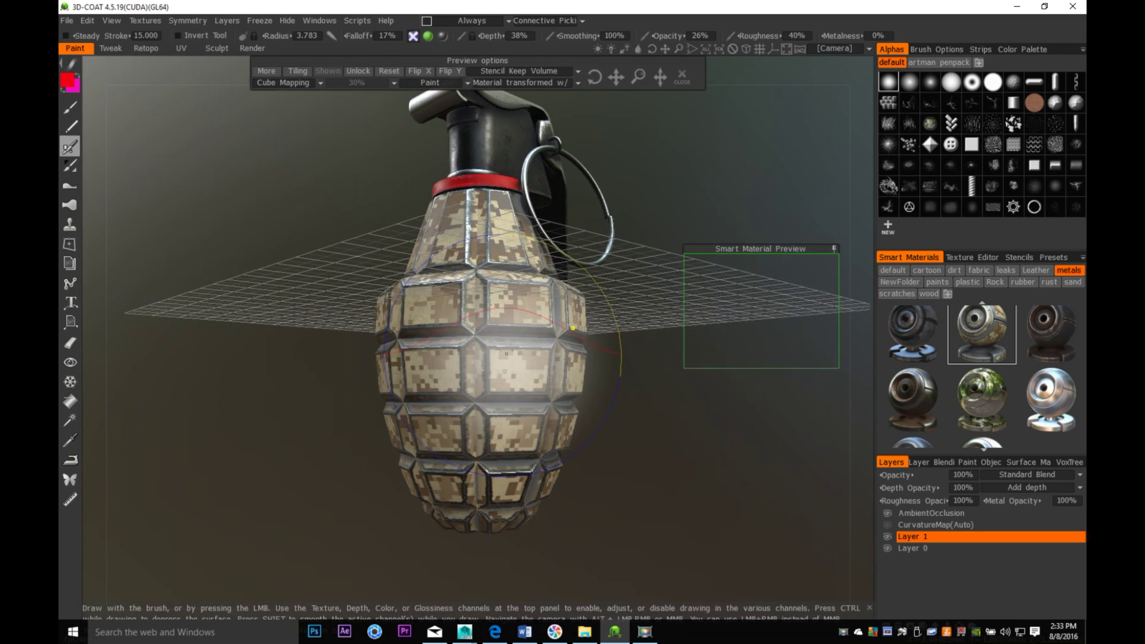
left_click_drag(680, 484, 675, 540)
mouse_move(358, 325)
left_mouse_down()
mouse_move(440, 380)
mouse_move(451, 475)
mouse_move(483, 451)
left_mouse_up()
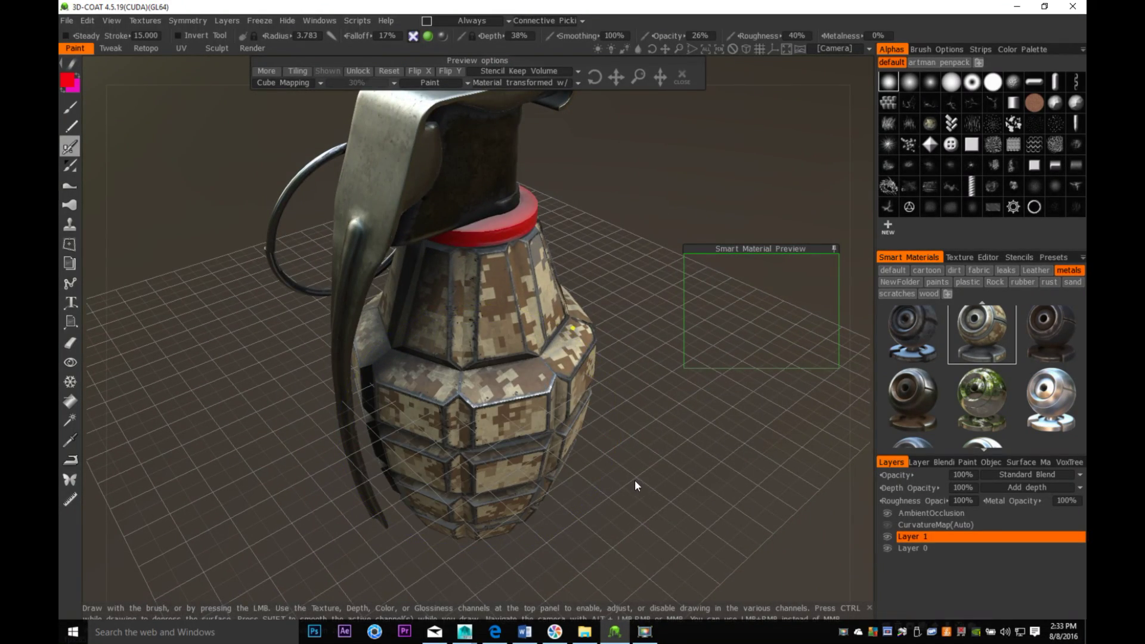
left_click_drag(635, 480, 516, 382)
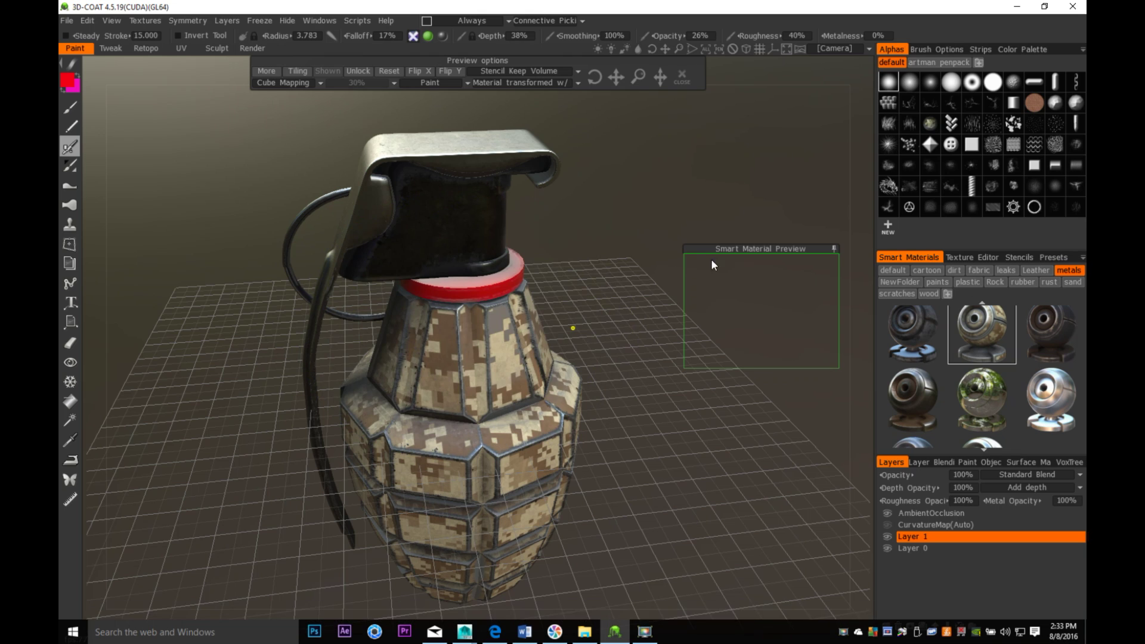
Switch from the camouflage material to plain colour and set the paint colour to bright yellow with hue 62.005
left_click(944, 282)
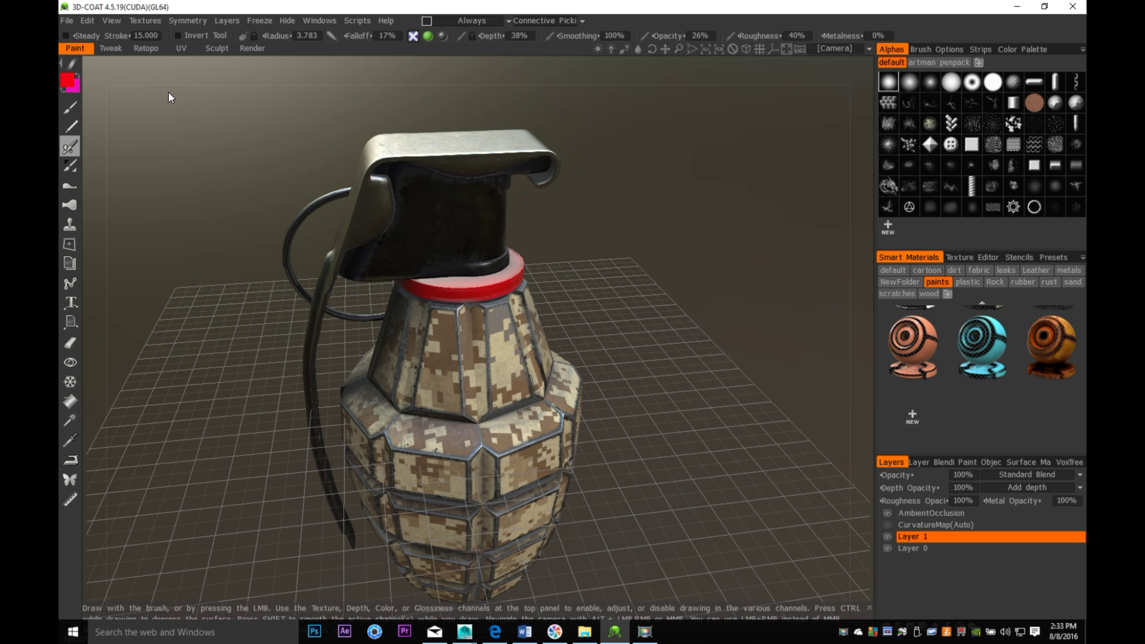
left_click(69, 81)
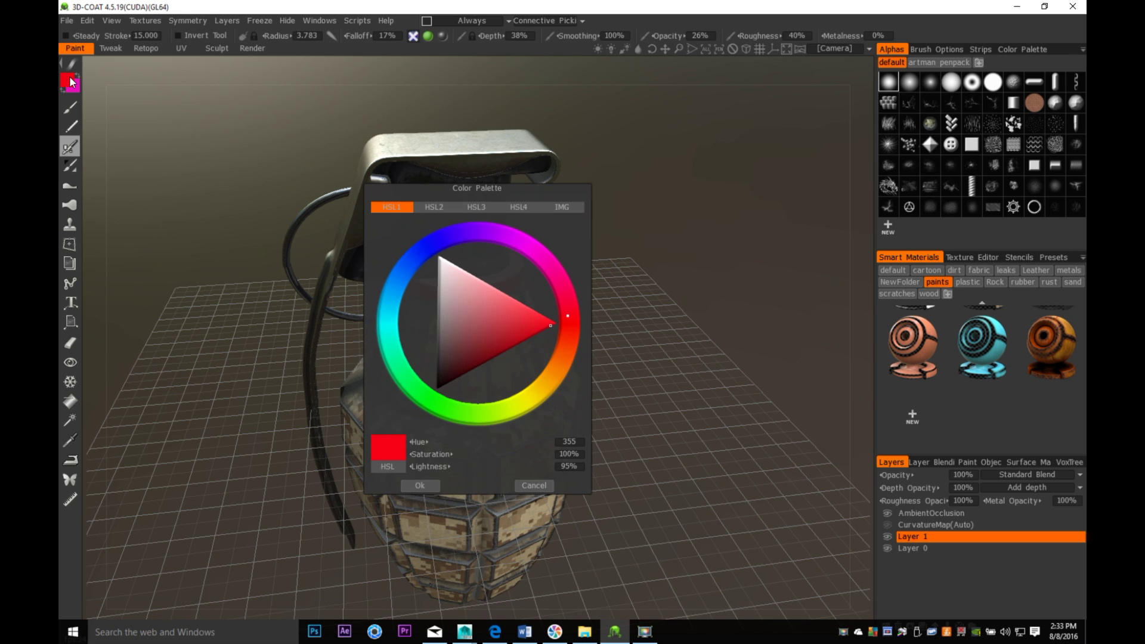
left_click(526, 408)
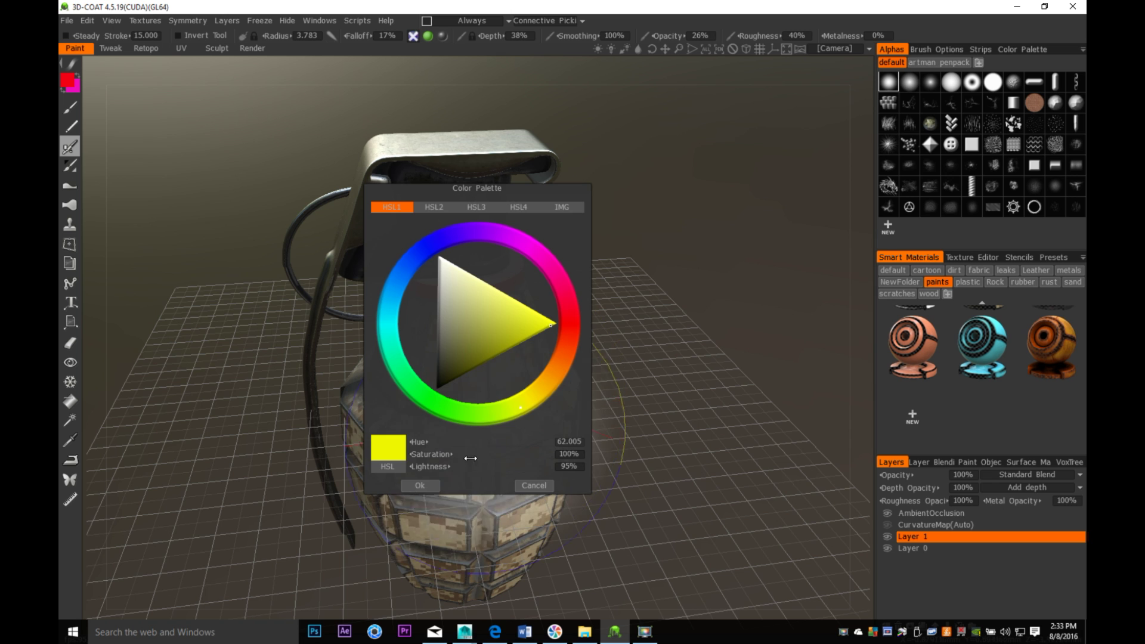
left_click(420, 485)
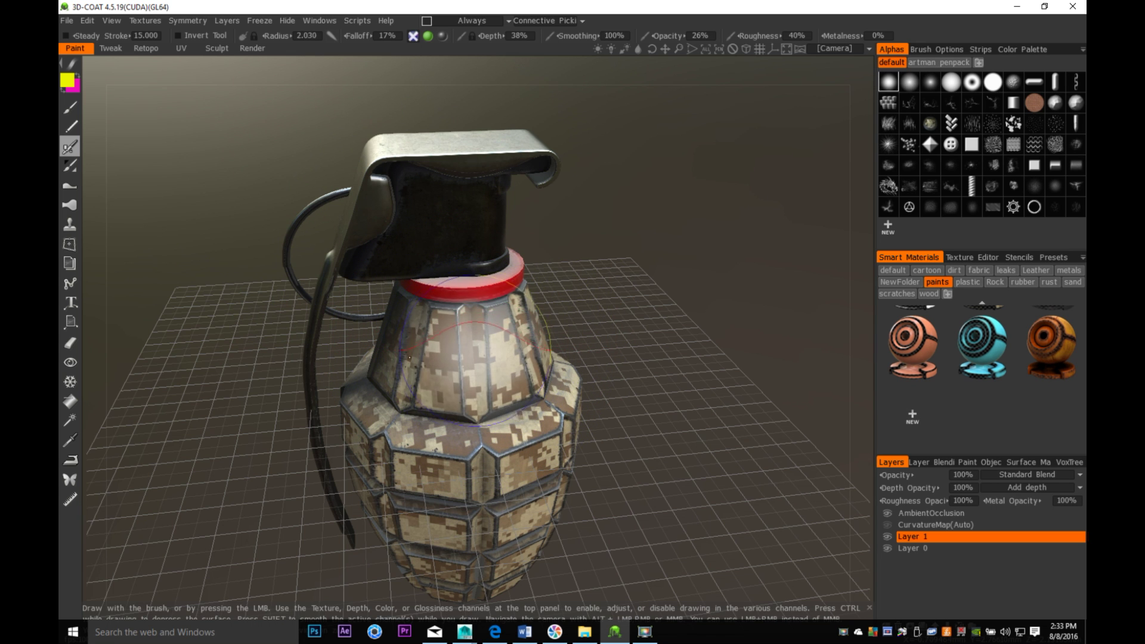
Airbrush yellow onto the tapered section just below the red collar with radius 1.310, raising the opacity to 38%
middle_click_drag(676, 375, 712, 413)
right_click_drag(712, 413, 726, 478)
left_click_drag(727, 477, 725, 437)
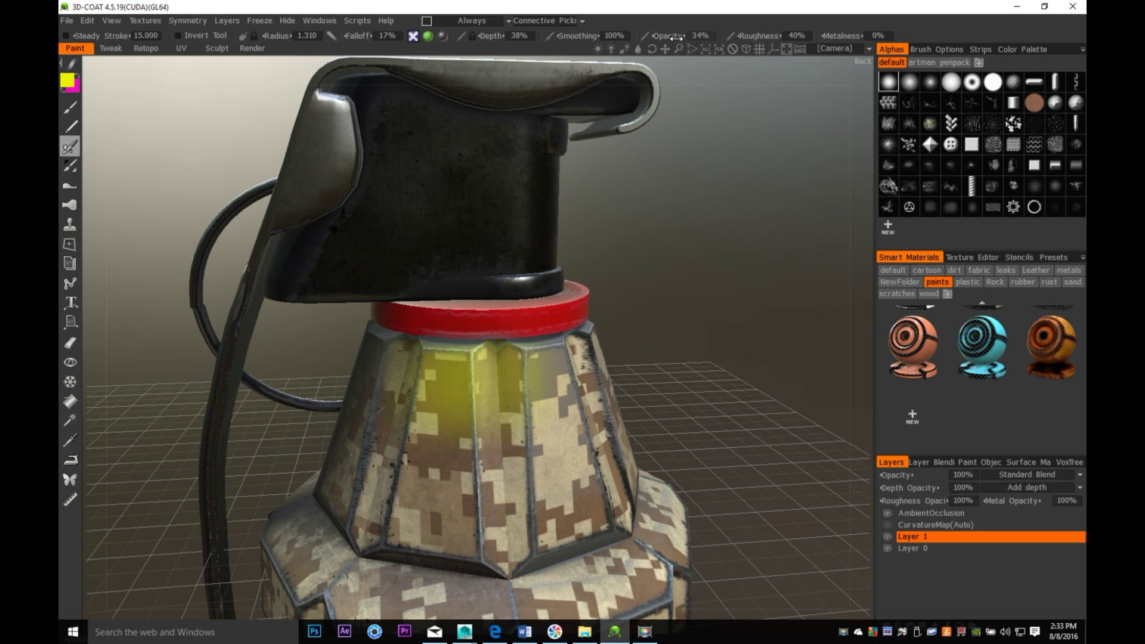
left_click_drag(680, 38, 676, 38)
left_click_drag(456, 376, 531, 365)
Continue the soft yellow airbrushed band all the way round the top of the tapered section, including behind the pull ring
mouse_move(371, 369)
left_mouse_down("alt")
mouse_move(476, 402)
mouse_move(649, 394)
left_mouse_up("alt")
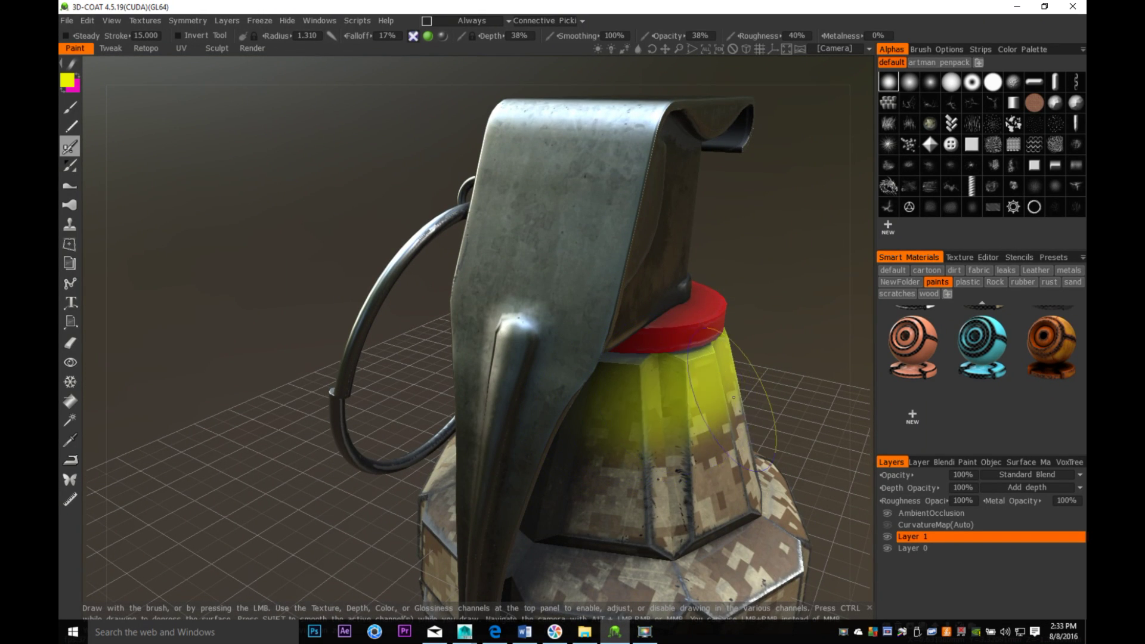
left_click_drag(733, 397, 632, 340, "alt")
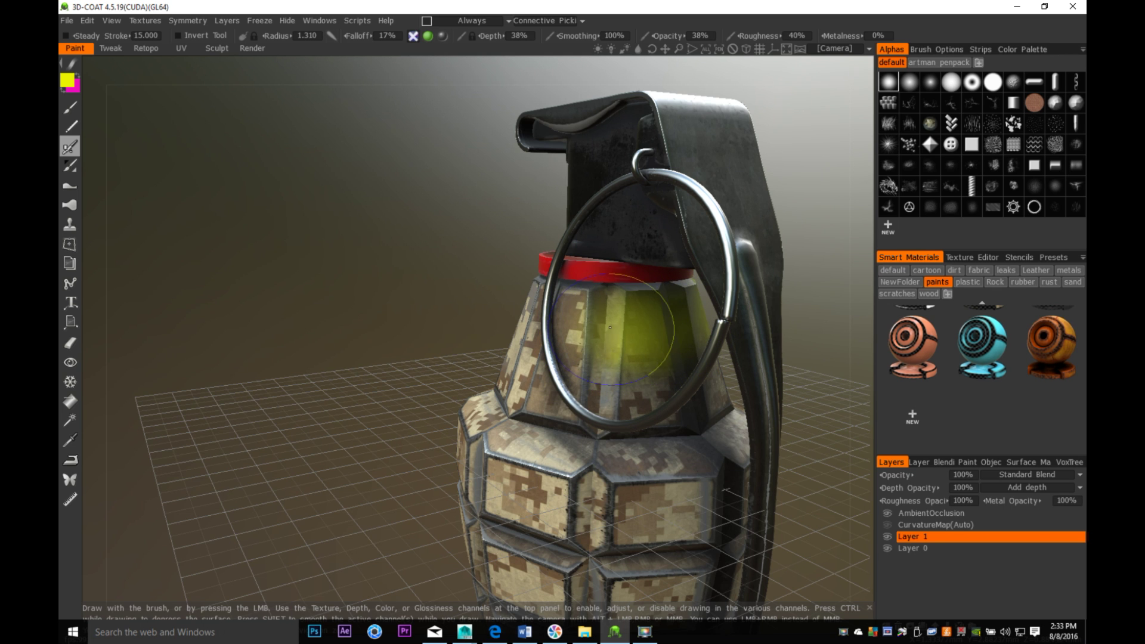
mouse_move(692, 317)
left_mouse_down("alt")
mouse_move(655, 340)
mouse_move(602, 317)
left_mouse_up("alt")
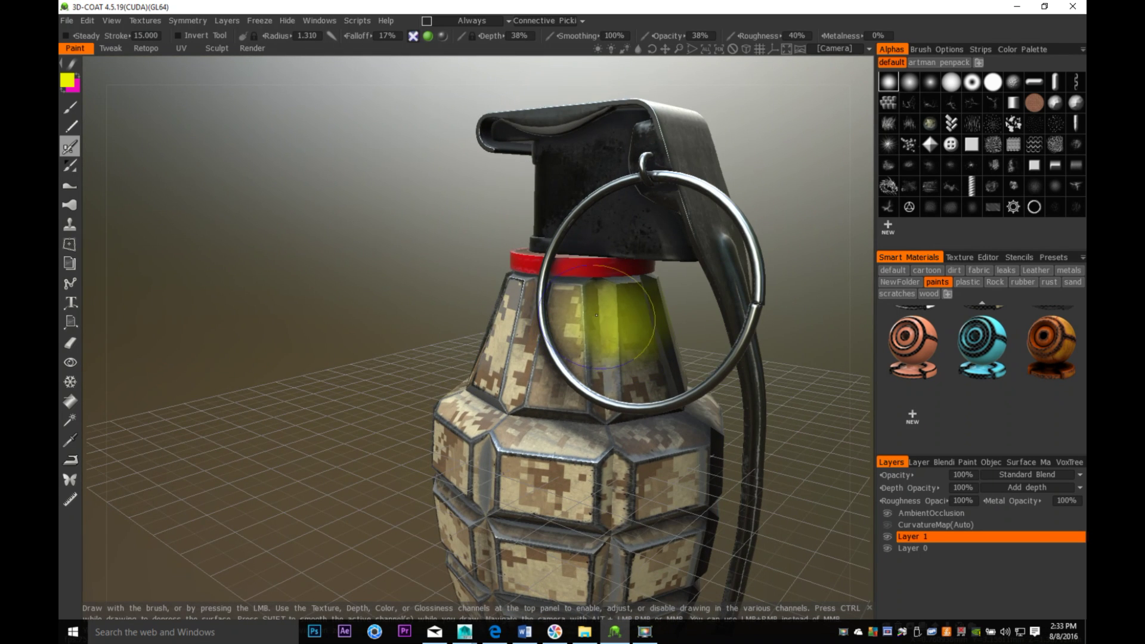
left_click_drag(463, 367, 409, 301, "alt")
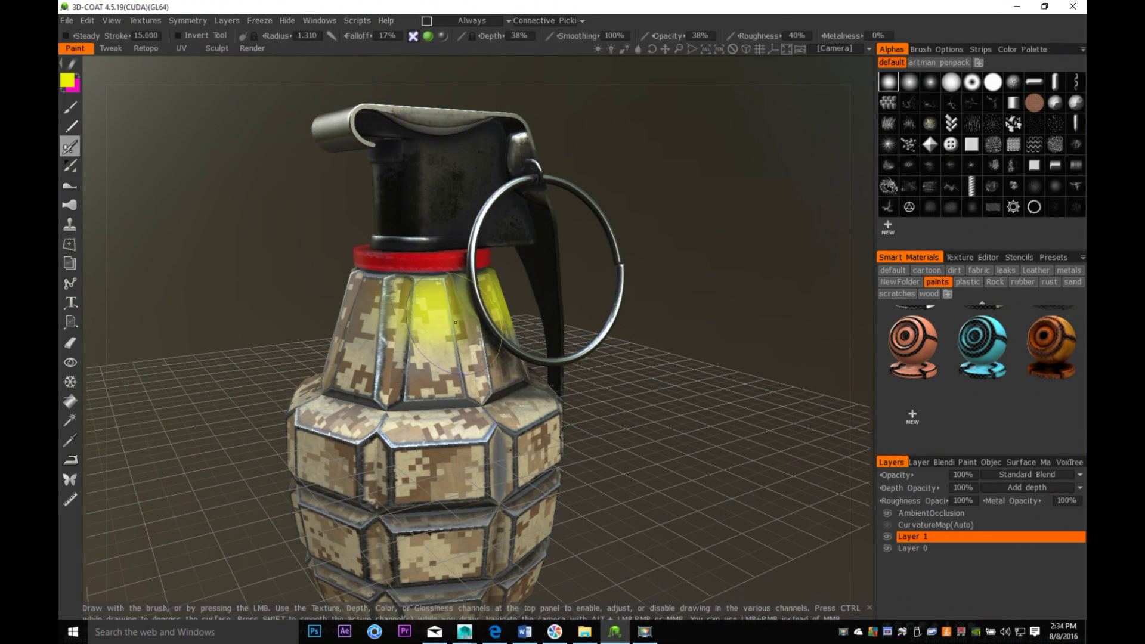
left_click_drag(386, 305, 378, 306)
mouse_move(364, 310)
left_mouse_down("alt")
mouse_move(382, 341)
mouse_move(255, 350)
left_mouse_up("alt")
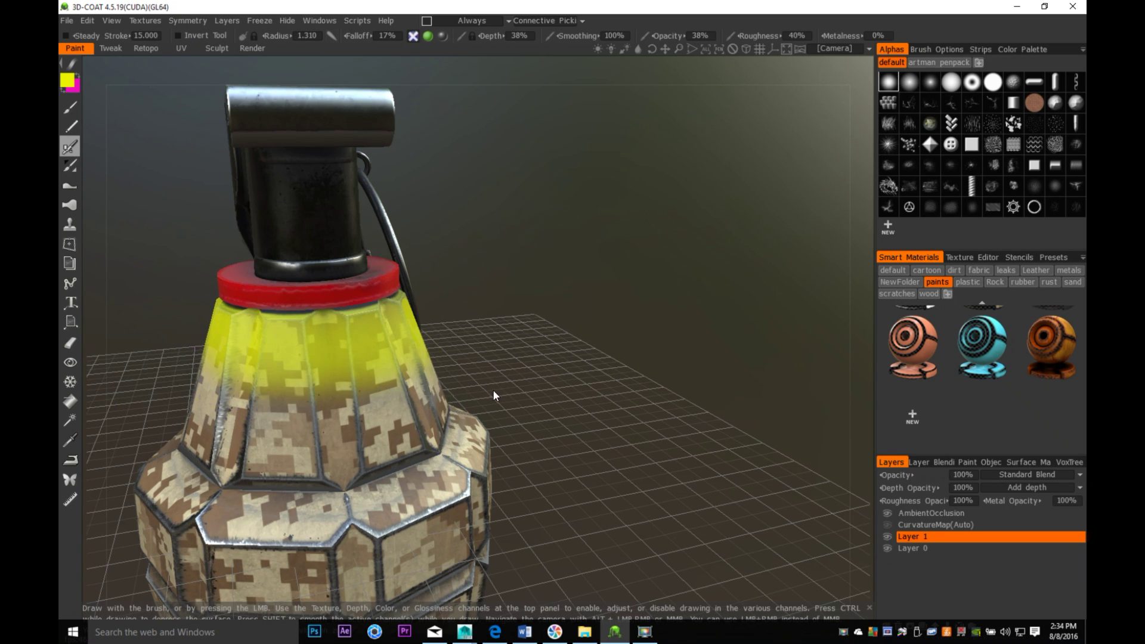
mouse_move(493, 389)
left_mouse_down("alt")
mouse_move(669, 360)
mouse_move(617, 389)
left_mouse_up("alt")
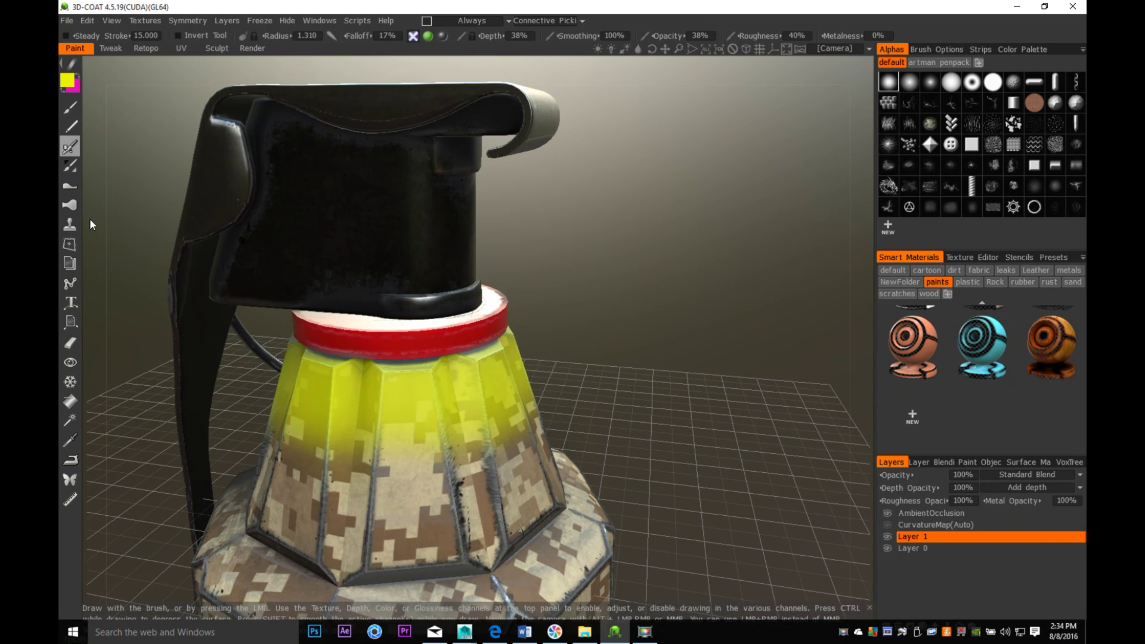
Reinforce the yellow band below the red collar from all sides with the Brush tool at radius 0.312 and 136% opacity
left_click(70, 123)
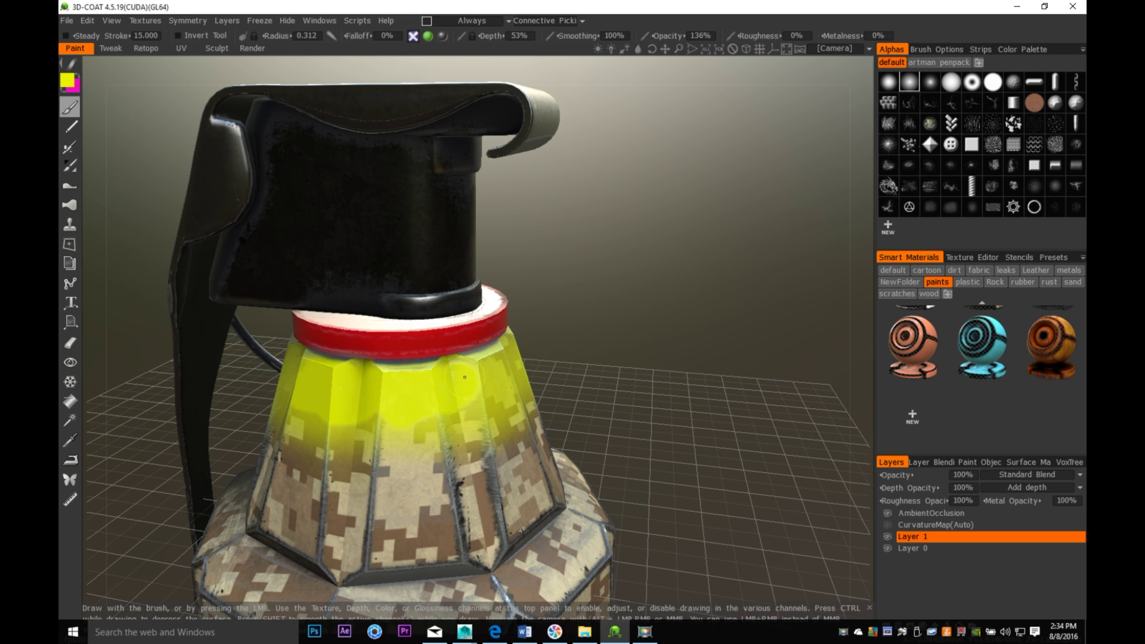
middle_click_drag(516, 406, 465, 412)
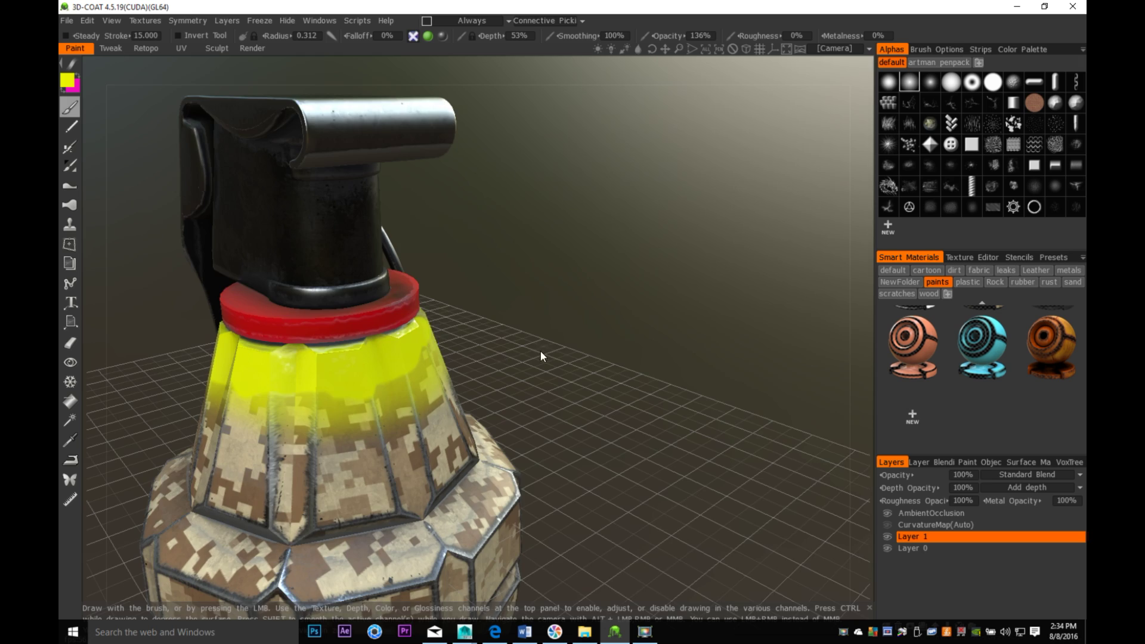
scroll(540, 351, "down", 3)
left_click_drag(541, 351, 421, 358)
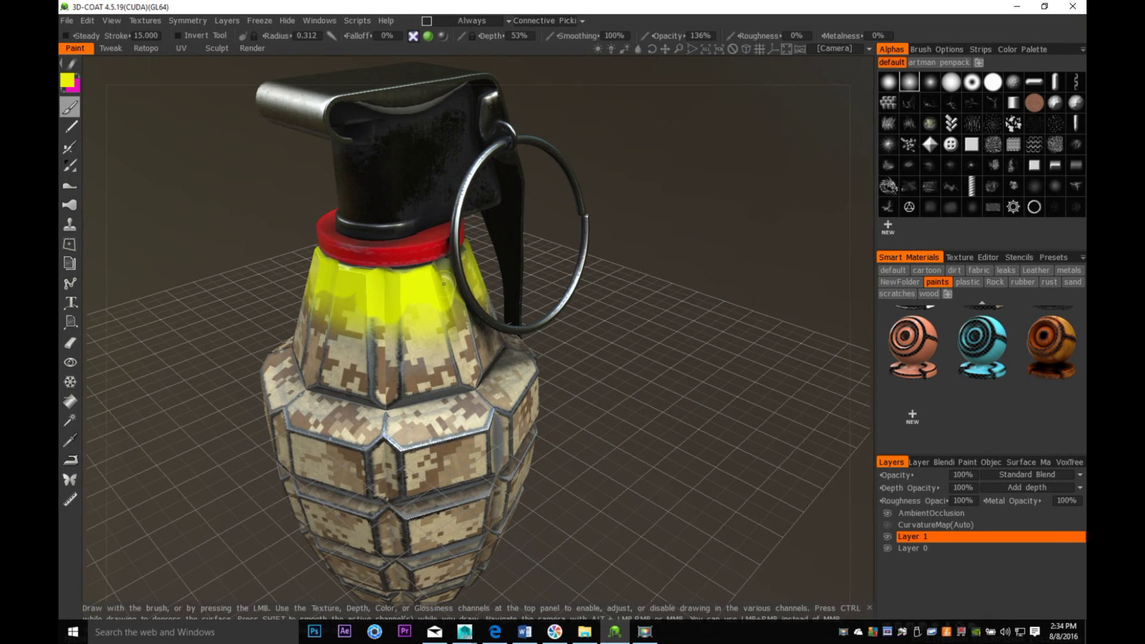
middle_click_drag(444, 284, 531, 288)
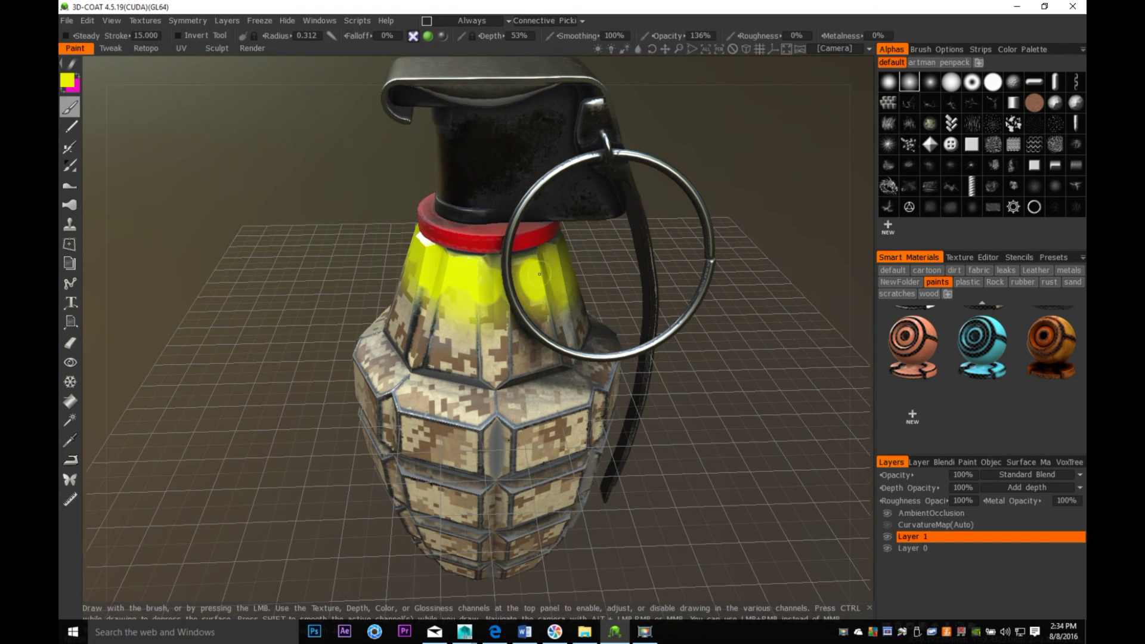
left_click_drag(665, 441, 585, 383)
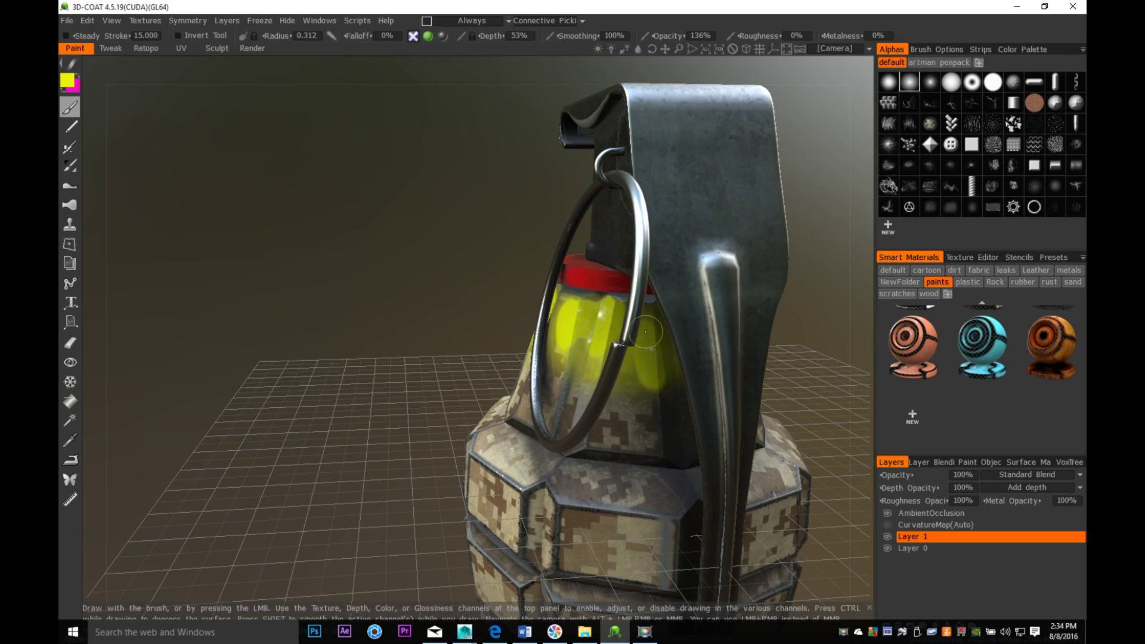
middle_click_drag(723, 410, 587, 400)
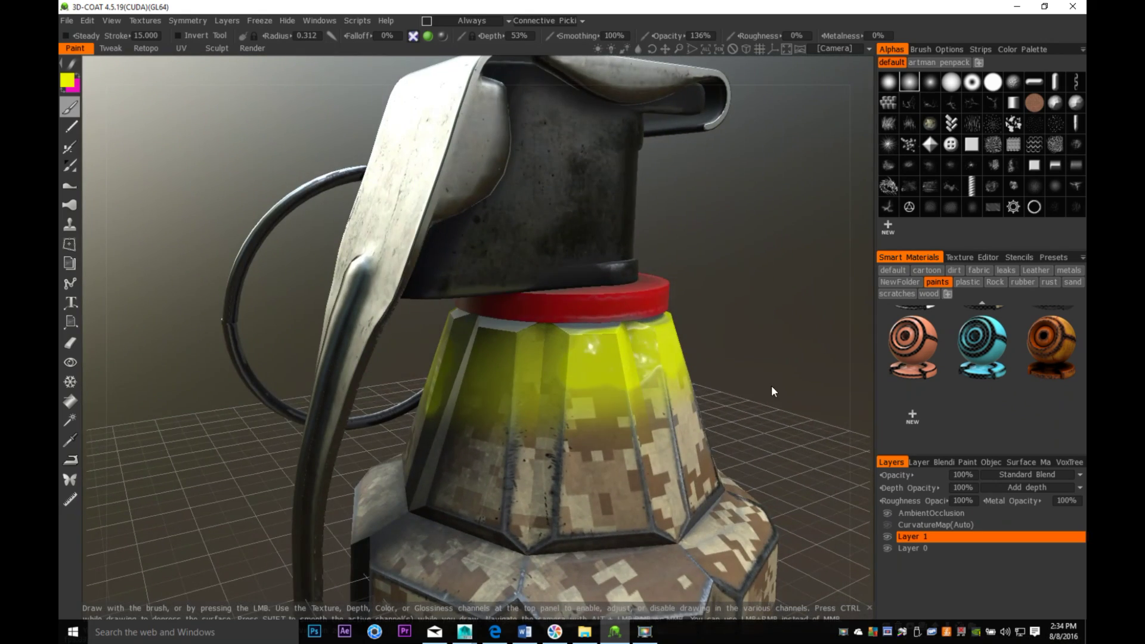
Choose the rust_1 smart material and brush it over the top of the safety lever with radius 1.080
middle_click_drag(772, 386, 676, 336)
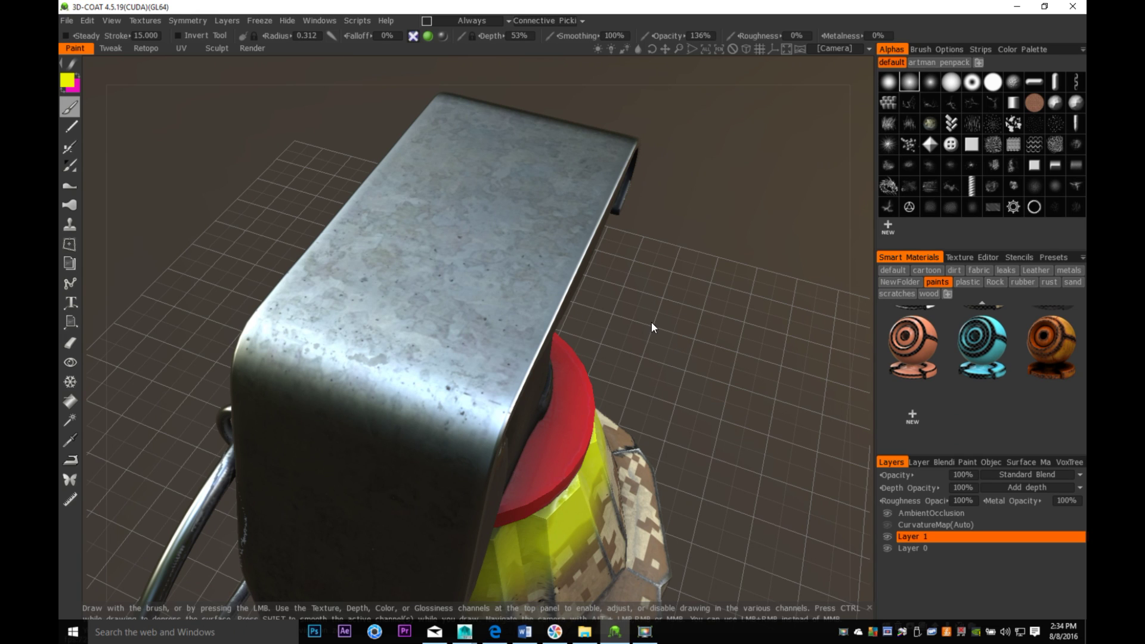
left_click(1051, 284)
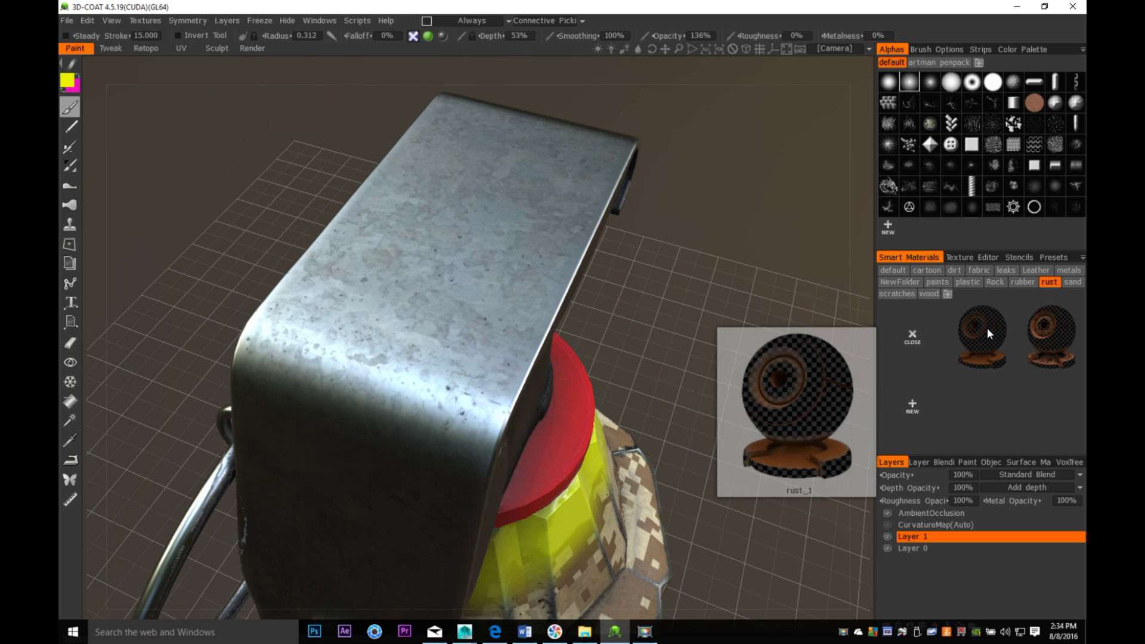
left_click(986, 328)
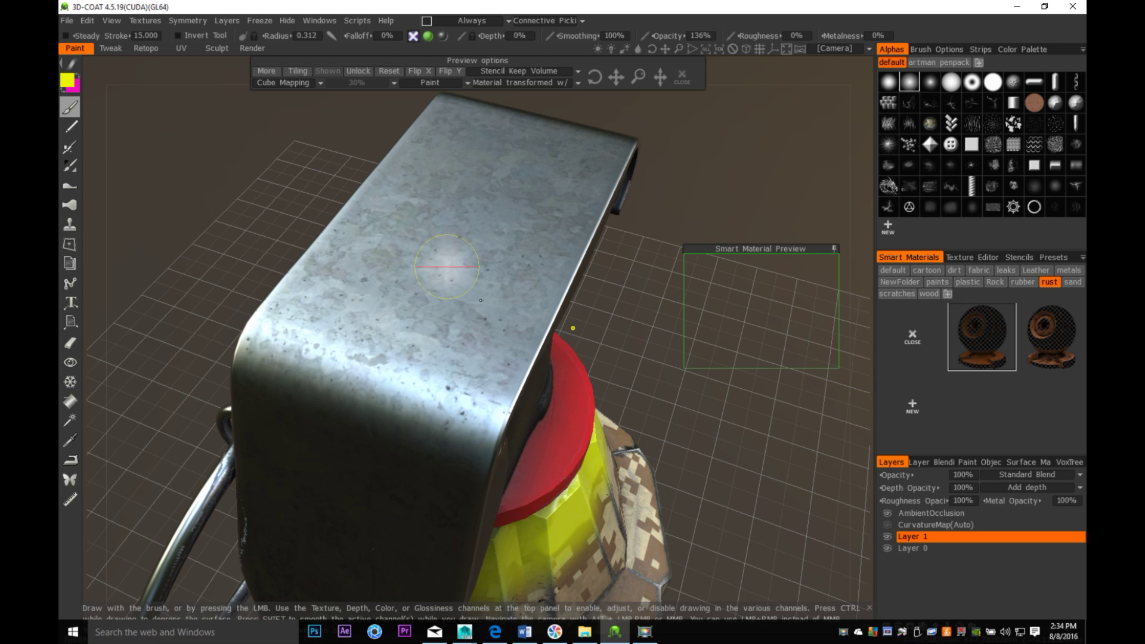
right_click_drag(481, 301, 520, 279)
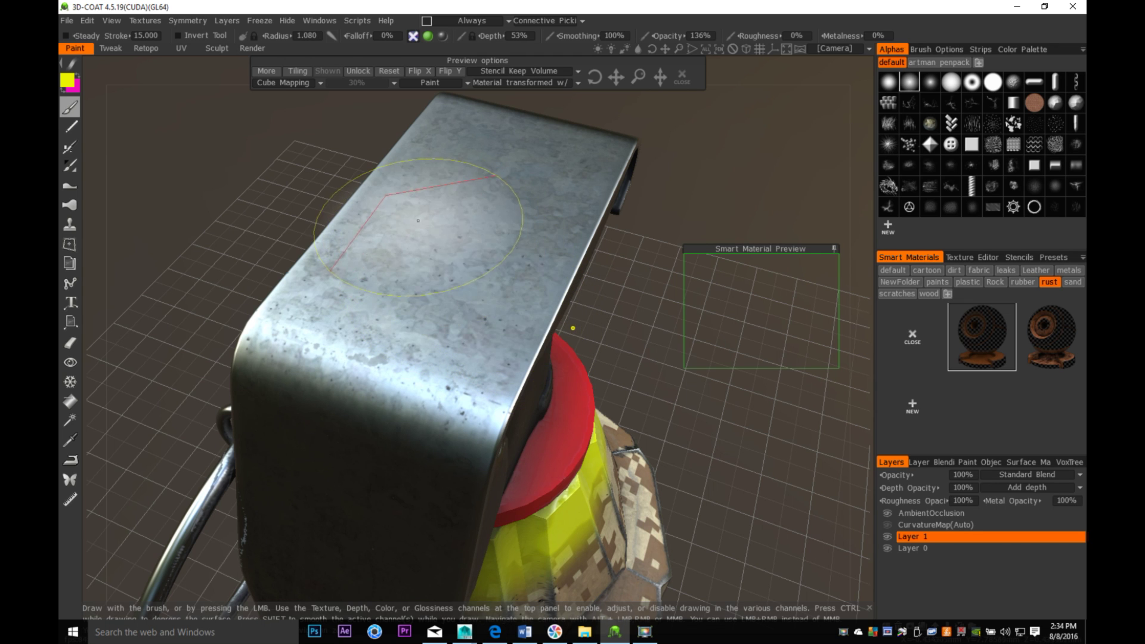
mouse_move(418, 221)
left_mouse_down()
mouse_move(475, 248)
mouse_move(368, 271)
mouse_move(343, 292)
left_mouse_up()
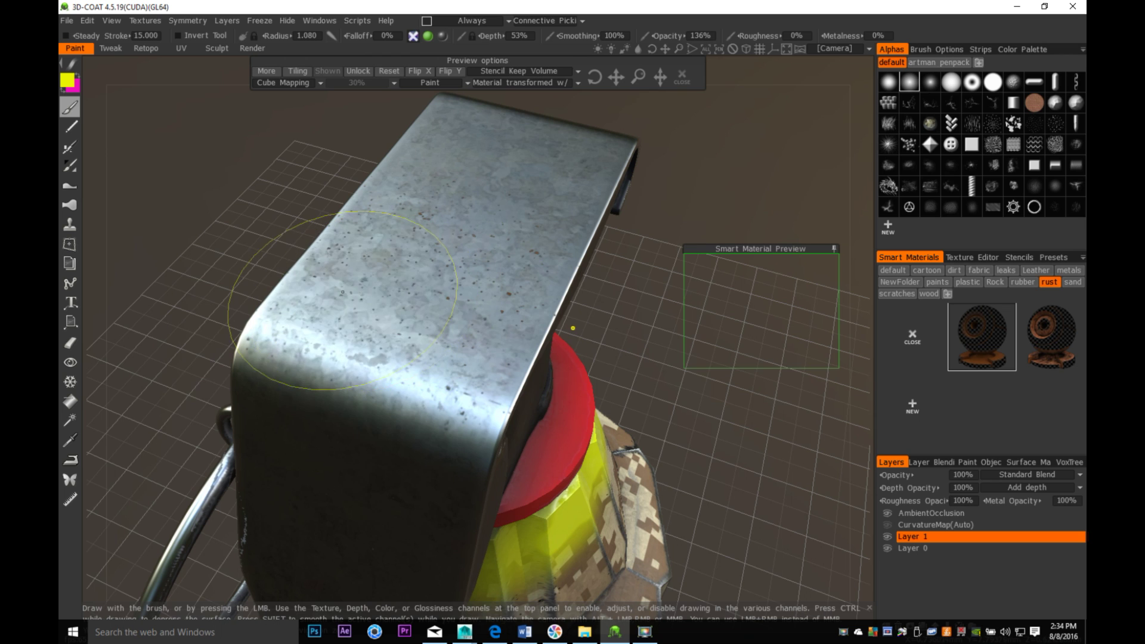
mouse_move(343, 333)
left_mouse_down()
mouse_move(340, 376)
mouse_move(390, 384)
mouse_move(487, 281)
mouse_move(507, 221)
mouse_move(460, 150)
left_mouse_up()
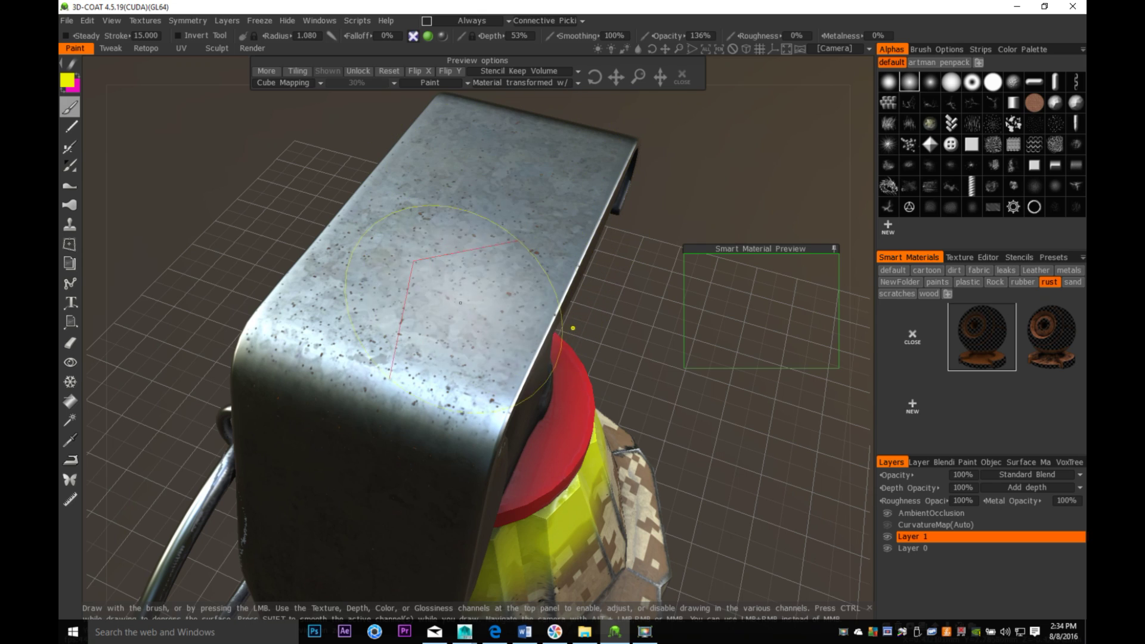
mouse_move(453, 307)
left_mouse_down("alt")
mouse_move(359, 294)
mouse_move(356, 310)
mouse_move(494, 356)
left_mouse_up("alt")
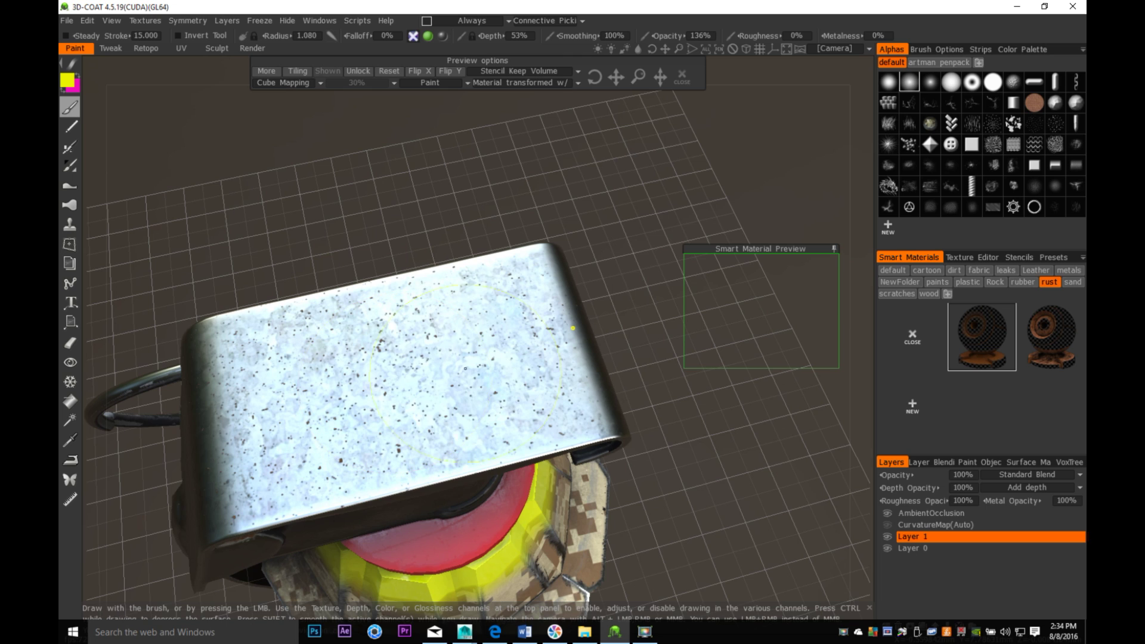
Continue the rust material down the back and long arm of the safety lever
left_click_drag(397, 382, 511, 276, "alt")
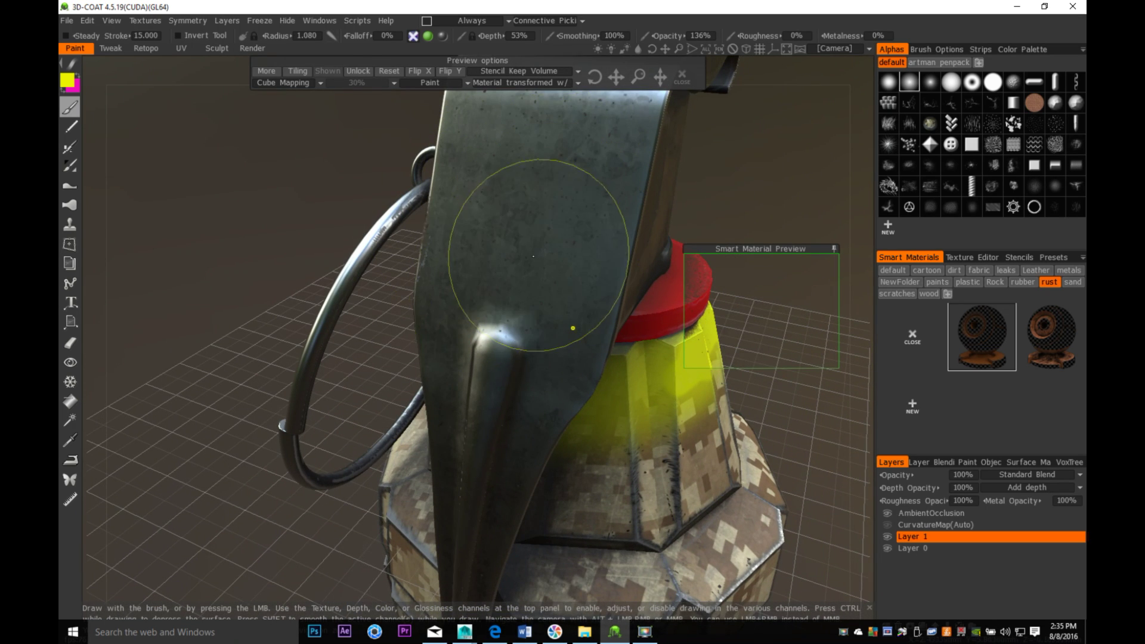
mouse_move(374, 362)
left_mouse_down("alt")
mouse_move(255, 306)
mouse_move(259, 254)
mouse_move(288, 333)
mouse_move(296, 325)
left_mouse_up("alt")
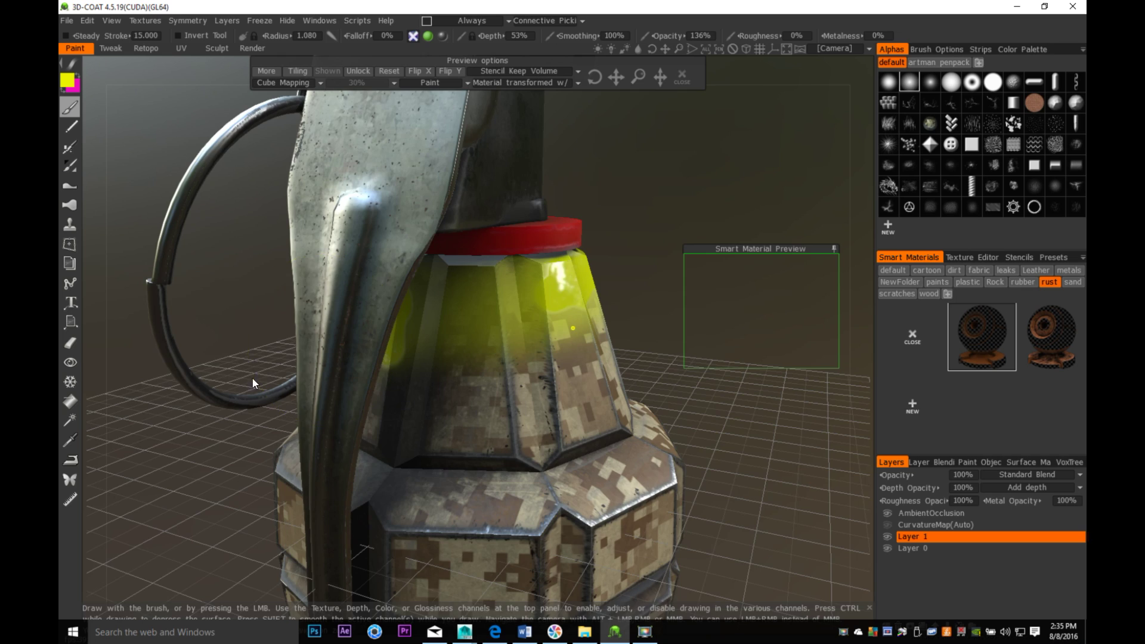
middle_click_drag(252, 378, 390, 196, "alt")
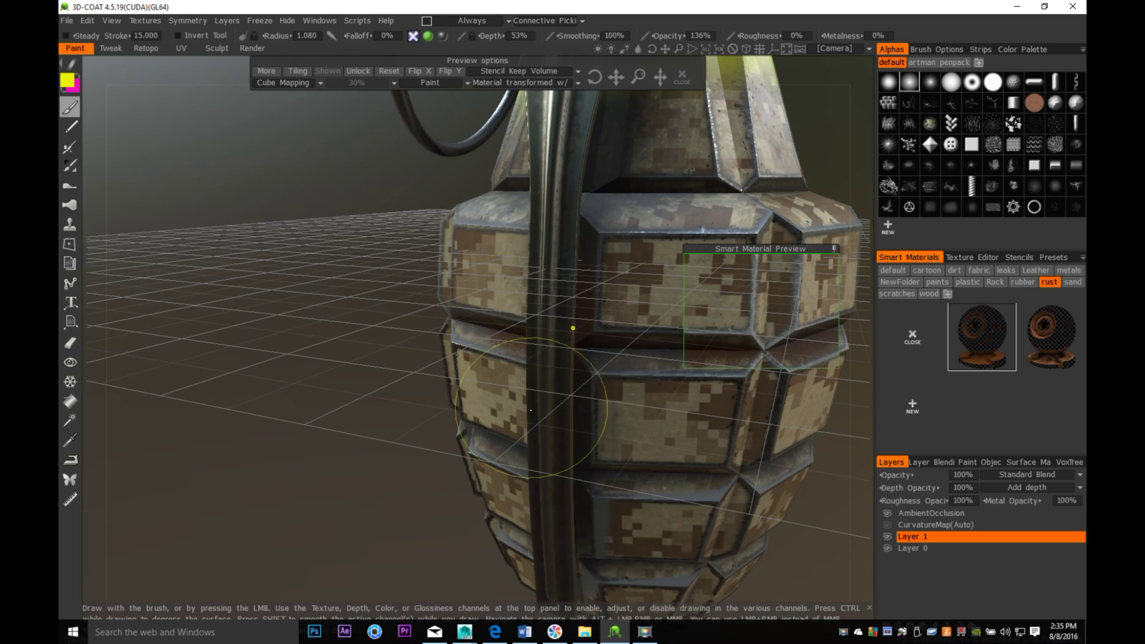
middle_click_drag(565, 441, 347, 606, "alt")
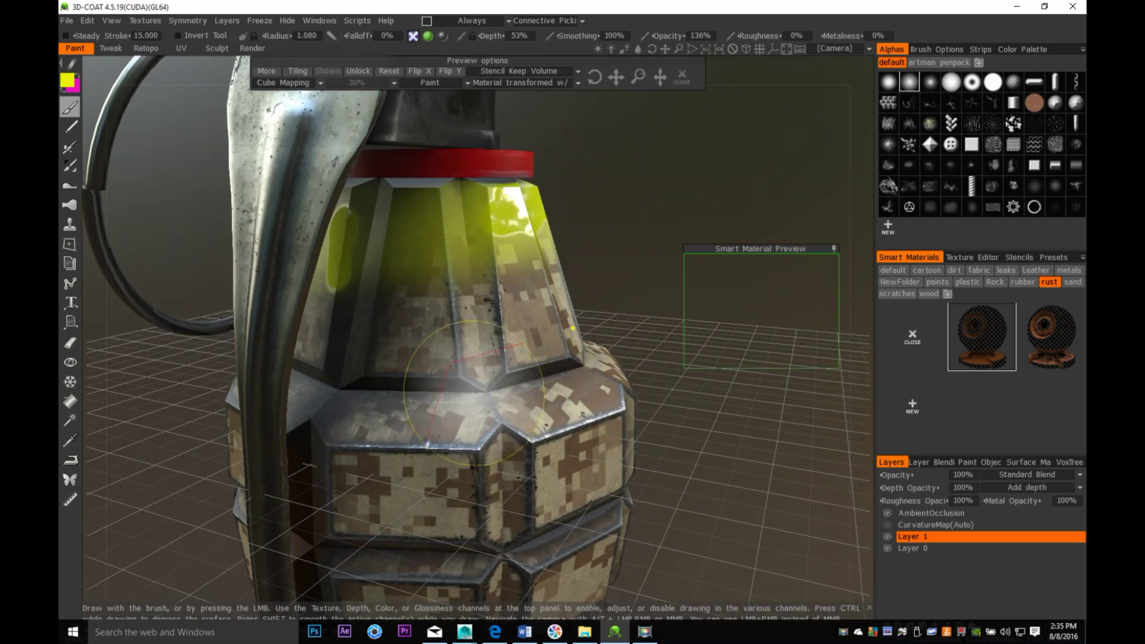
Enlarge the brush radius to 2.272 with 119% depth and brush rust over the tapered section and segmented body from several sides
mouse_move(481, 397)
right_mouse_down()
mouse_move(549, 431)
mouse_move(584, 415)
mouse_move(573, 369)
right_mouse_up()
left_click_drag(403, 364, 433, 377)
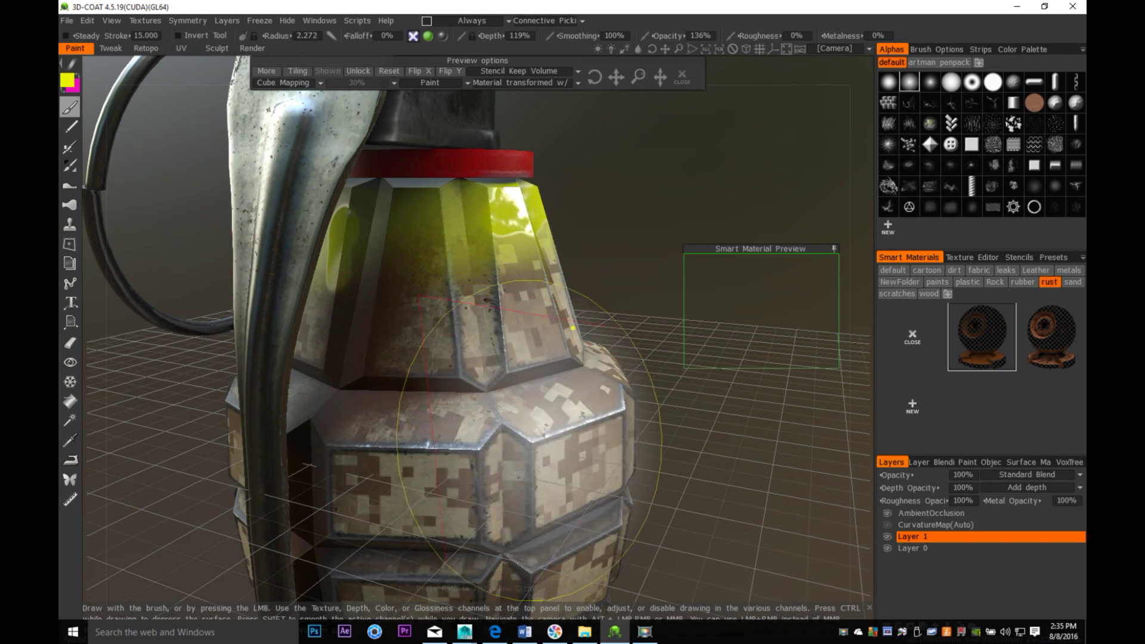
left_click_drag(694, 489, 567, 476, "alt")
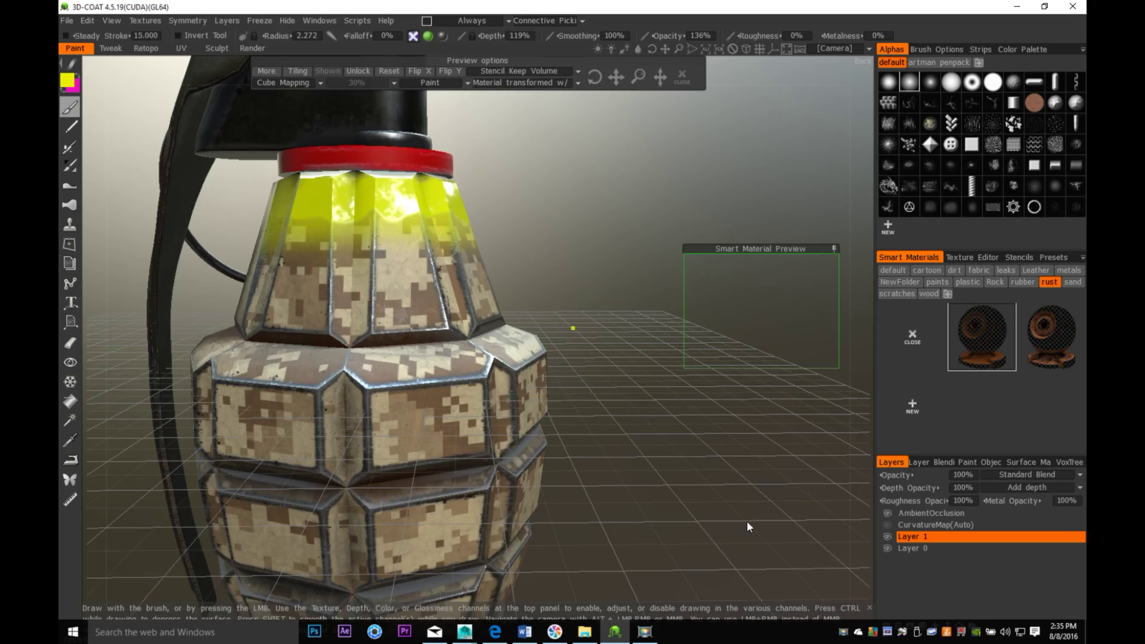
mouse_move(747, 527)
left_mouse_down("alt")
mouse_move(721, 440)
mouse_move(729, 512)
mouse_move(779, 324)
mouse_move(652, 422)
mouse_move(656, 461)
mouse_move(530, 470)
mouse_move(585, 392)
mouse_move(469, 418)
mouse_move(599, 513)
mouse_move(535, 487)
left_mouse_up("alt")
left_click_drag(667, 499, 407, 412, "alt")
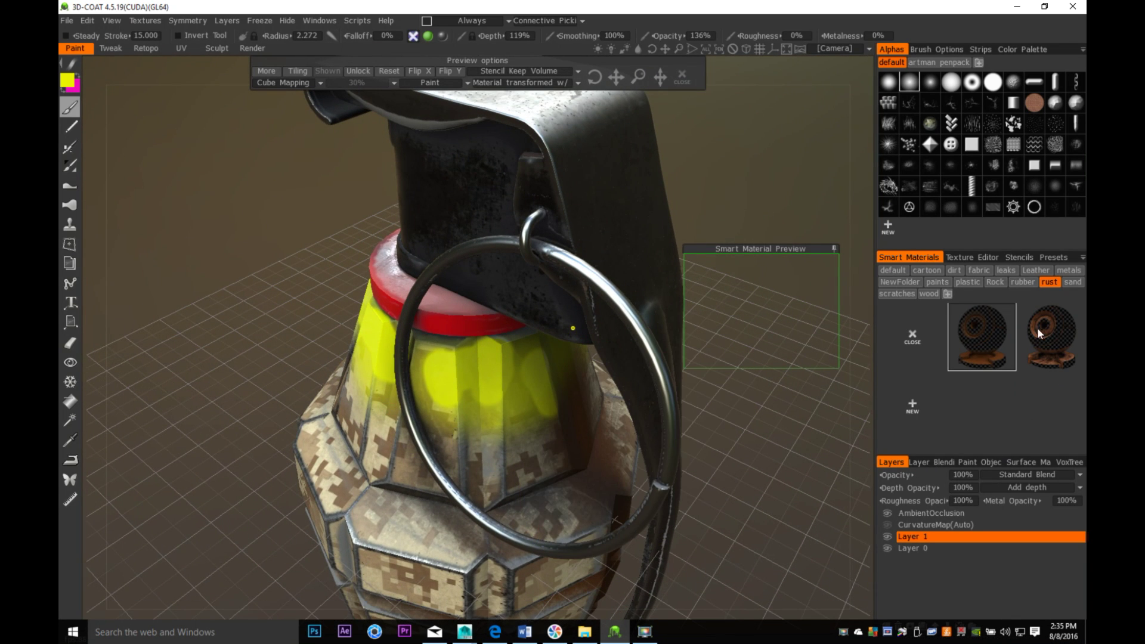
Choose the first dirt smart material, move its preview clear of the grenade, and brush dirt over the fuse head and lever top with radius 1.884
left_click(957, 271)
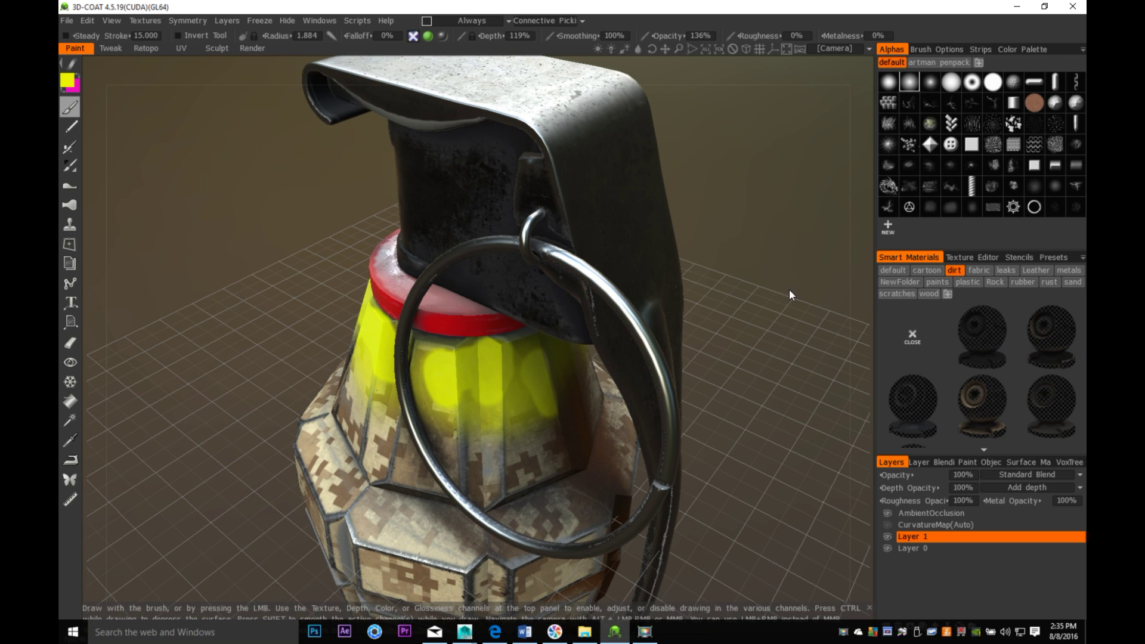
mouse_move(793, 294)
left_mouse_down("alt")
mouse_move(768, 333)
mouse_move(785, 274)
mouse_move(720, 427)
mouse_move(669, 370)
left_mouse_up("alt")
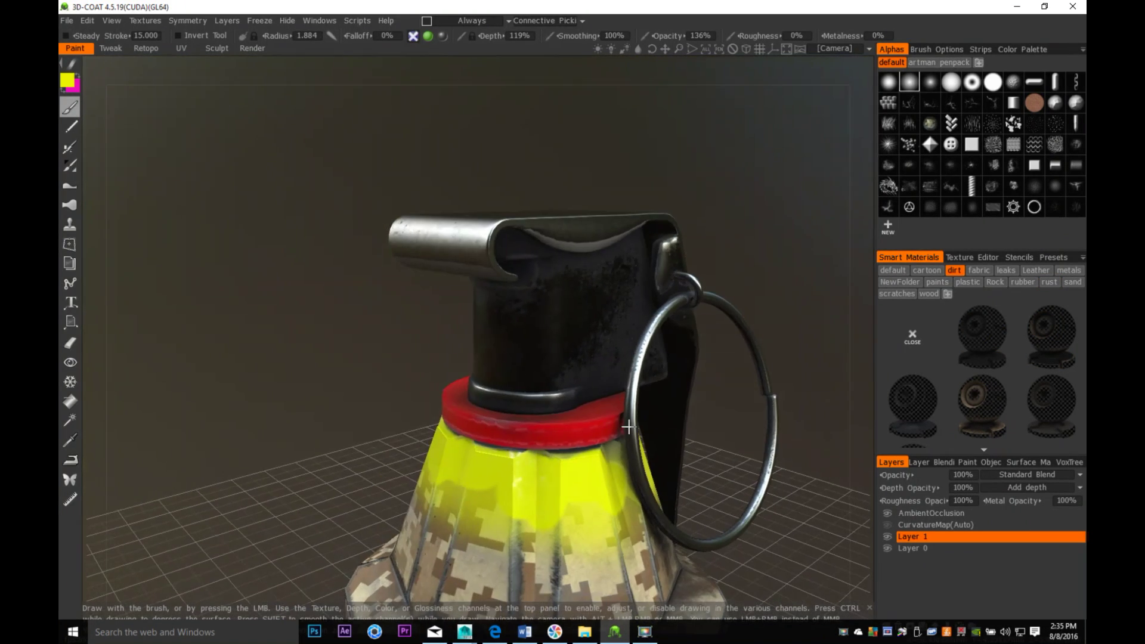
mouse_move(519, 281)
left_mouse_down()
mouse_move(531, 286)
mouse_move(532, 263)
mouse_move(576, 270)
mouse_move(544, 325)
left_mouse_up()
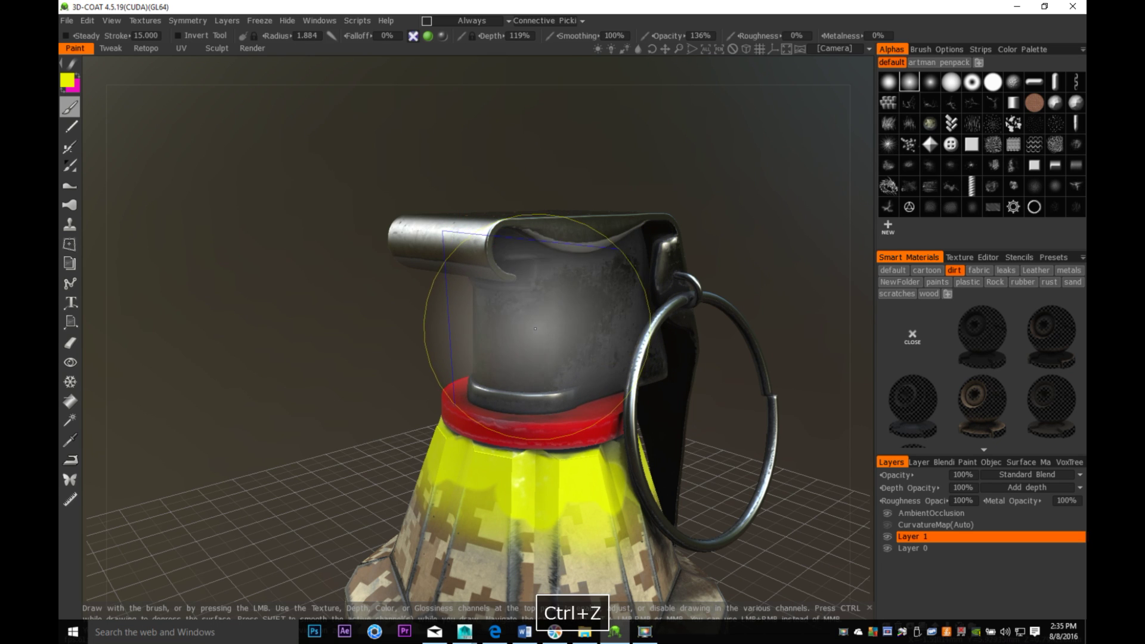
left_click(980, 339)
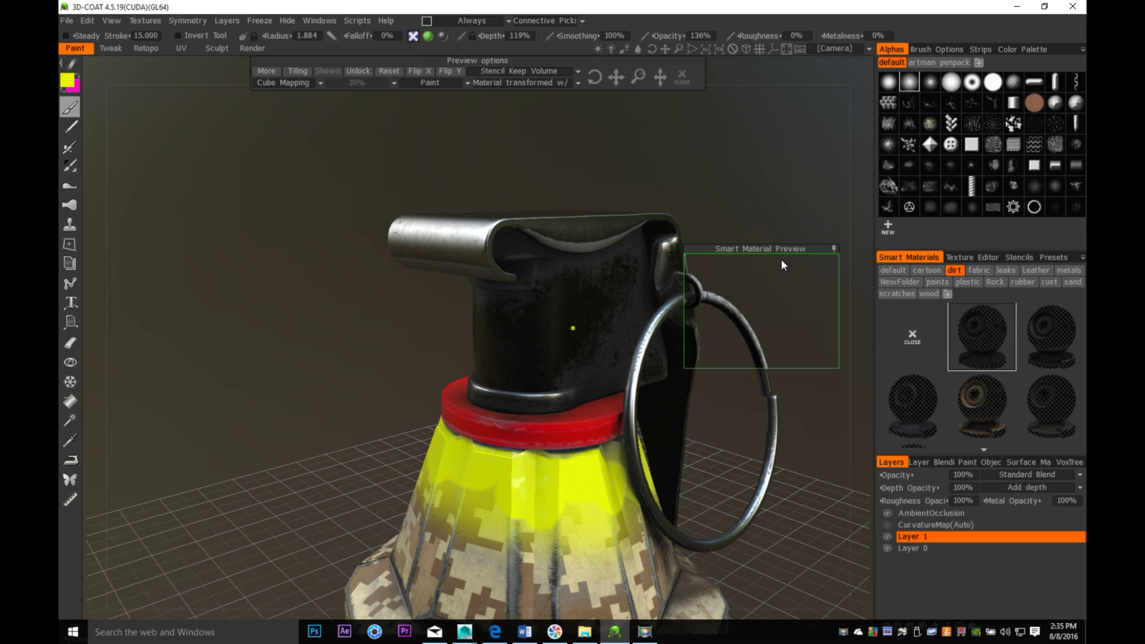
mouse_move(801, 251)
left_mouse_down()
mouse_move(628, 244)
mouse_move(679, 292)
mouse_move(758, 457)
left_mouse_up()
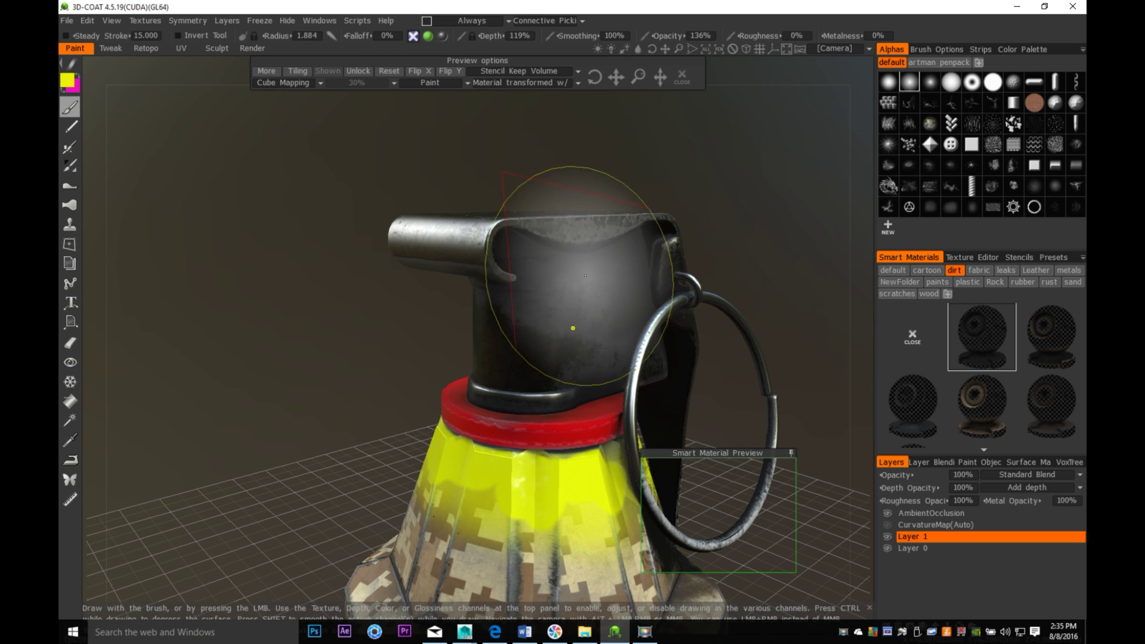
middle_click_drag(600, 334, 552, 433, "alt")
mouse_move(551, 433)
left_mouse_down("alt")
mouse_move(539, 319)
mouse_move(478, 305)
mouse_move(527, 310)
mouse_move(544, 383)
mouse_move(468, 410)
left_mouse_up("alt")
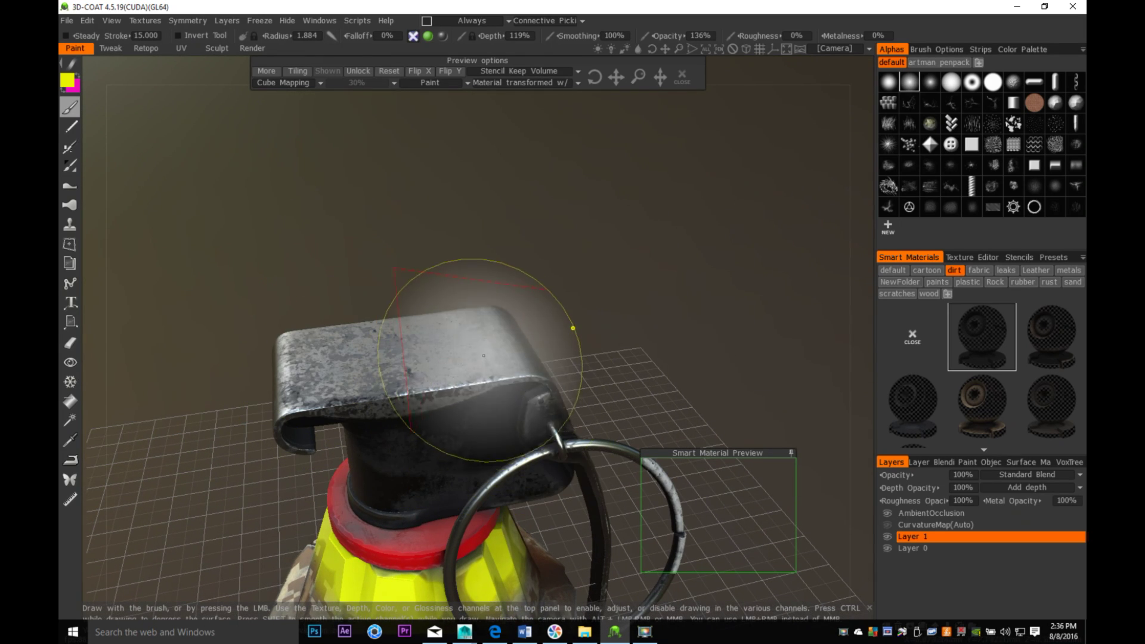
Brush the dirt material along the back and arm of the safety lever and the adjoining side of the fuse head
mouse_move(579, 430)
left_mouse_down("alt")
mouse_move(621, 324)
mouse_move(600, 386)
mouse_move(674, 373)
left_mouse_up("alt")
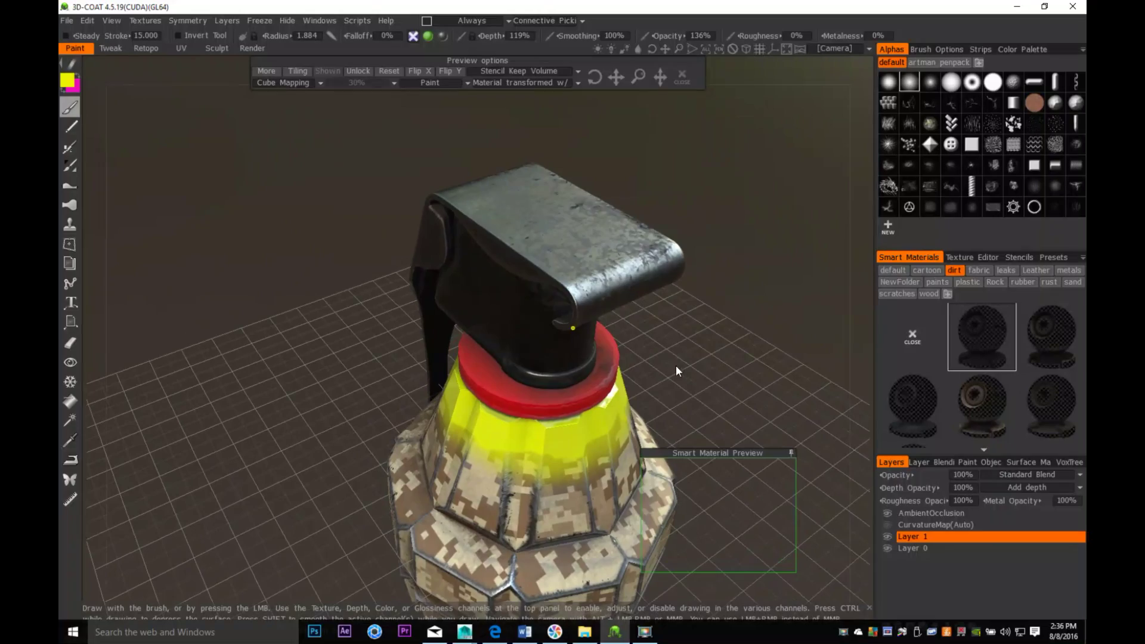
mouse_move(409, 384)
left_mouse_down("alt")
mouse_move(605, 339)
mouse_move(519, 310)
left_mouse_up("alt")
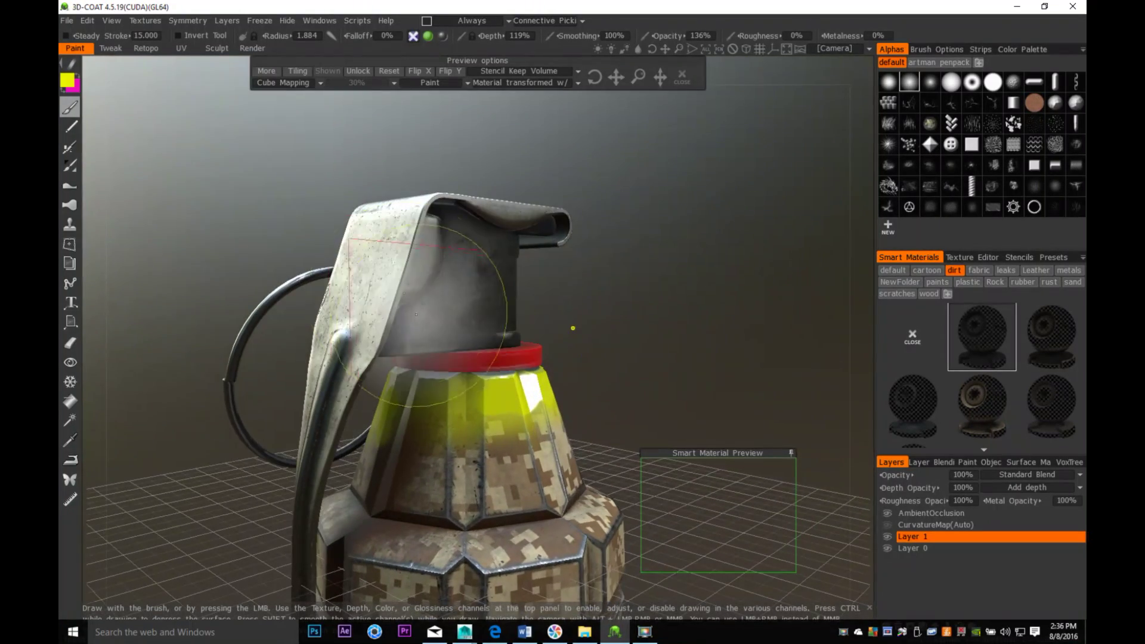
middle_click_drag(412, 397, 491, 317, "alt")
left_click_drag(492, 318, 391, 241, "alt")
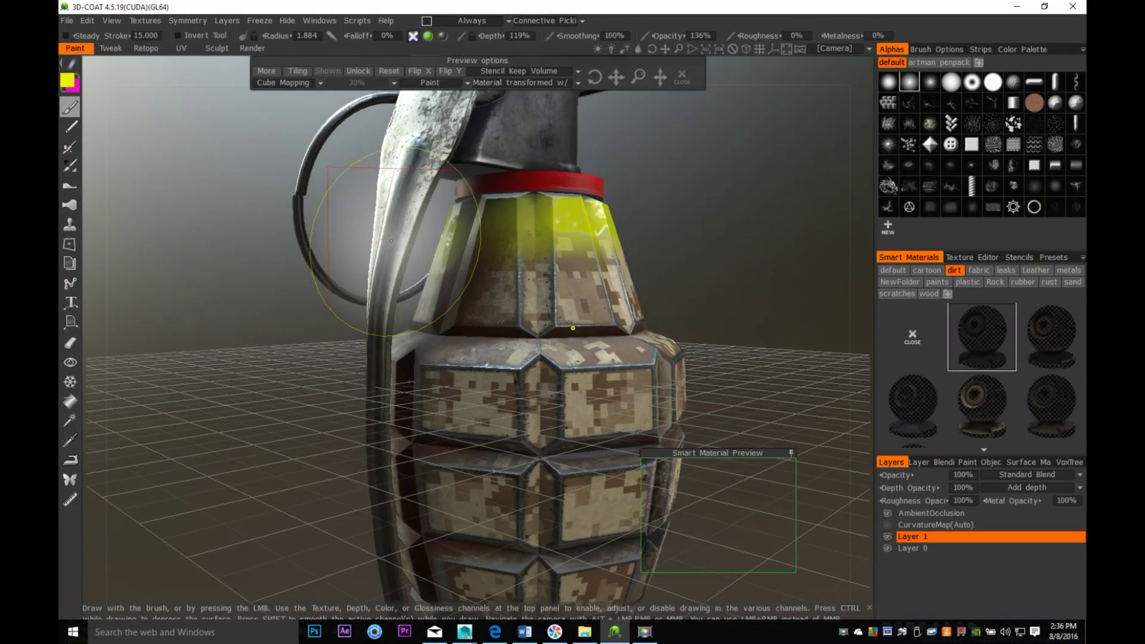
Enlarge the brush radius to 3.545 and brush the dirt material over the segmented camouflage body
middle_click_drag(609, 456, 532, 326, "alt")
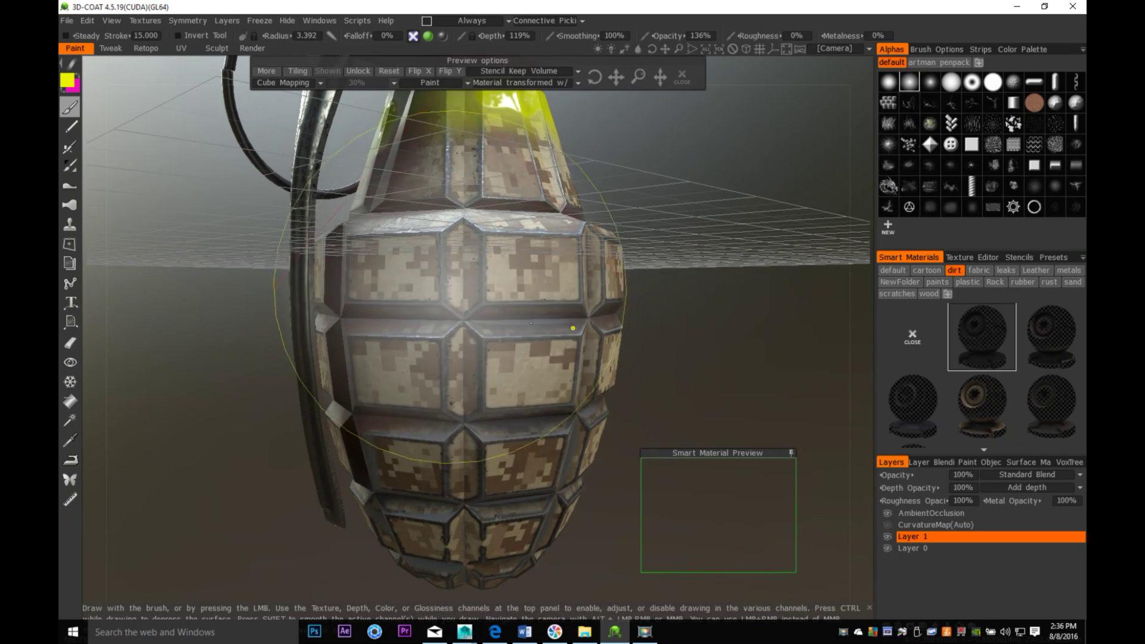
left_click_drag(388, 298, 560, 343)
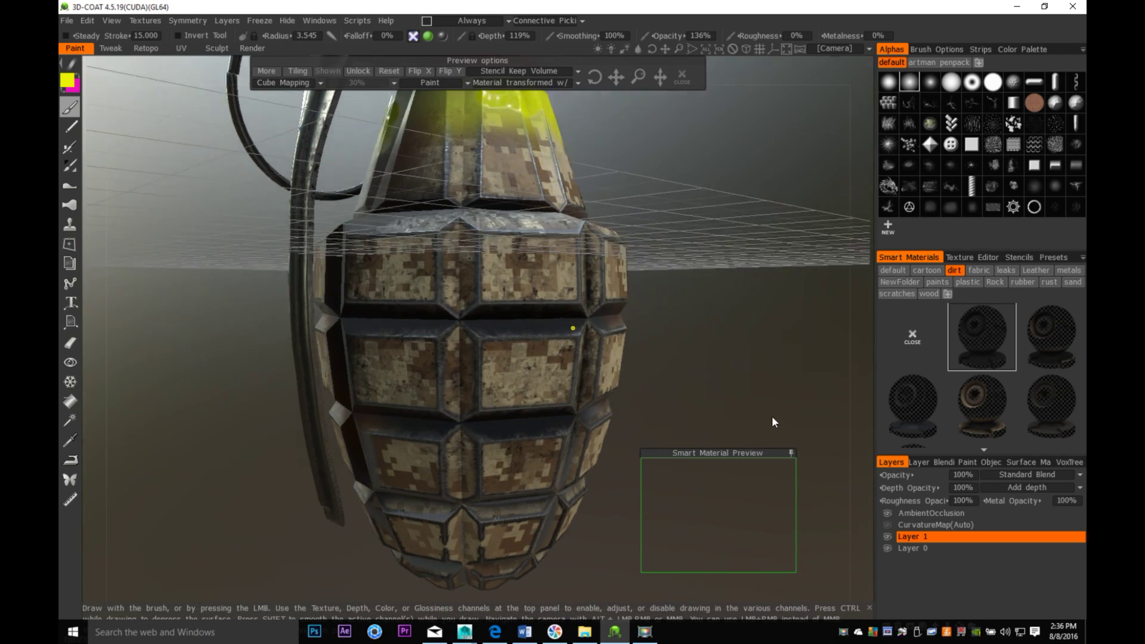
left_click_drag(772, 416, 640, 417, "alt")
mouse_move(575, 325)
left_mouse_down()
mouse_move(623, 337)
mouse_move(656, 370)
left_mouse_up()
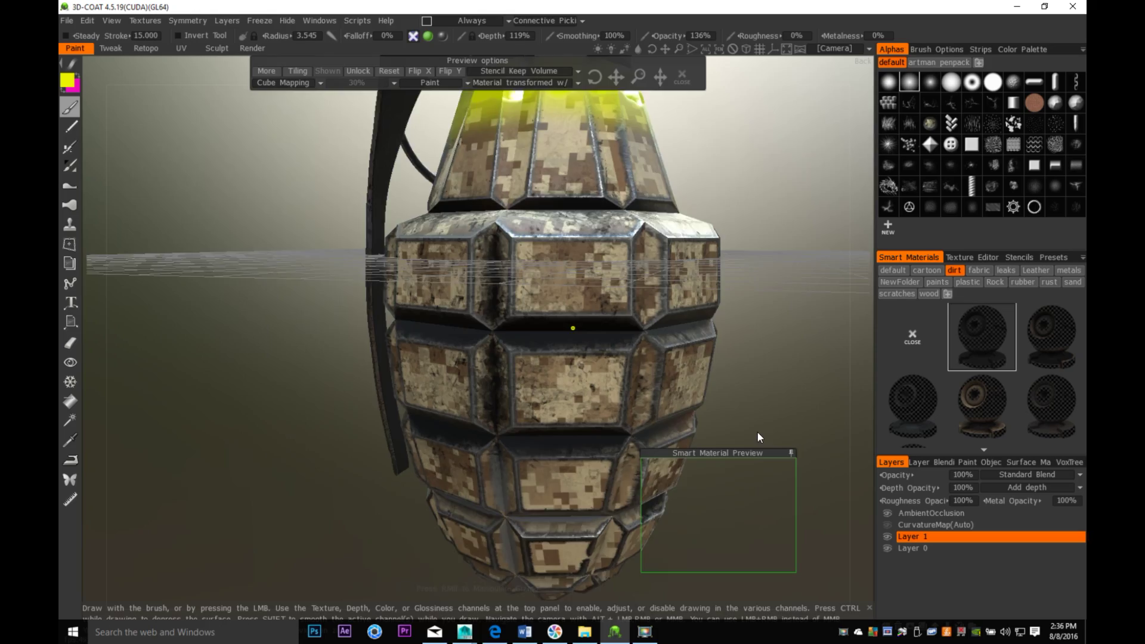
Brush the dirt material over the yellow tapered section and the upper row of body segments
middle_click_drag(757, 431, 658, 294, "alt")
mouse_move(657, 292)
left_mouse_down("alt")
mouse_move(651, 281)
mouse_move(608, 513)
left_mouse_up("alt")
left_click_drag(352, 268, 459, 292)
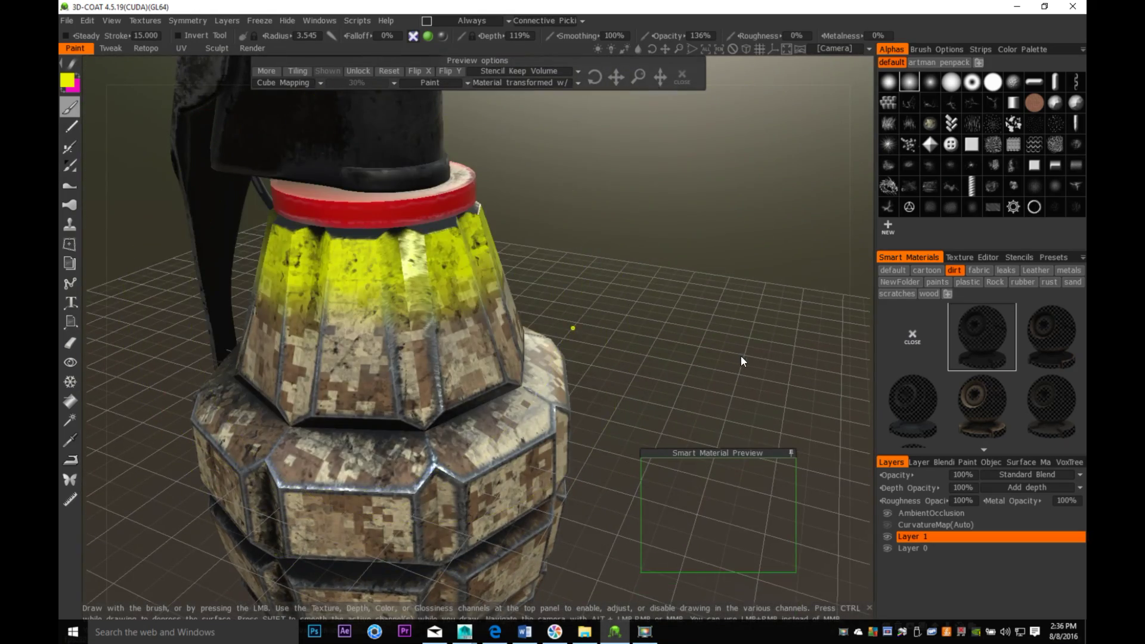
Continue the dirt material round the remaining sides of the grenade and over the safety lever
mouse_move(741, 357)
left_mouse_down("alt")
mouse_move(587, 344)
mouse_move(731, 358)
mouse_move(647, 223)
mouse_move(386, 310)
left_mouse_up("alt")
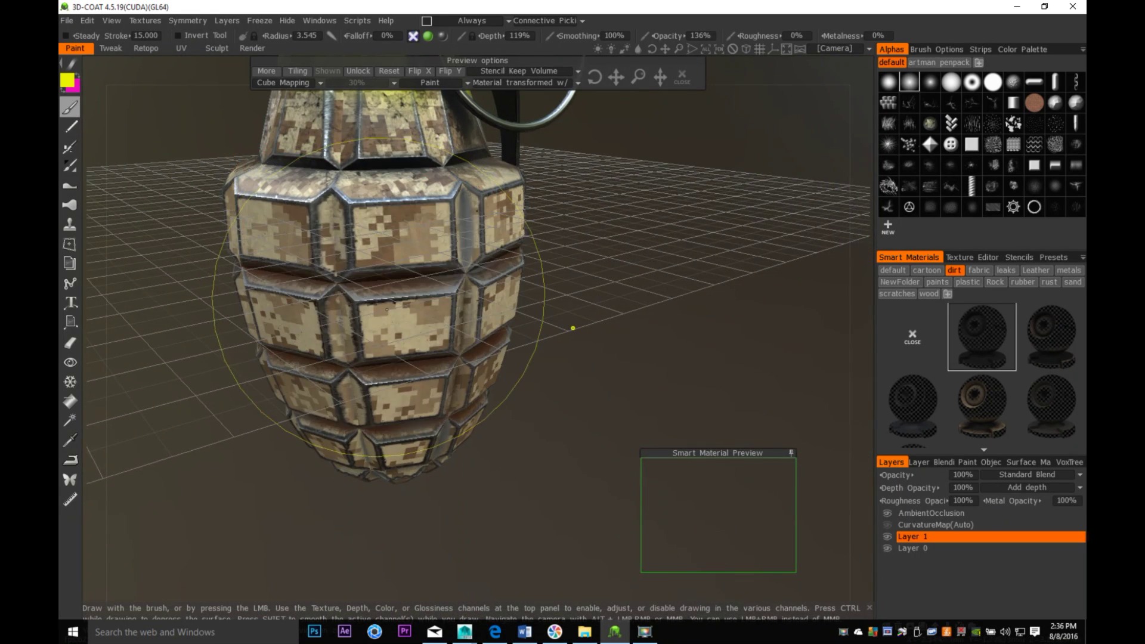
mouse_move(494, 425)
left_mouse_down("alt")
mouse_move(586, 413)
mouse_move(609, 402)
mouse_move(621, 371)
left_mouse_up("alt")
mouse_move(371, 283)
left_mouse_down("alt")
mouse_move(312, 422)
mouse_move(604, 435)
mouse_move(550, 309)
mouse_move(592, 315)
mouse_move(609, 397)
mouse_move(645, 322)
mouse_move(702, 306)
mouse_move(708, 328)
left_mouse_up("alt")
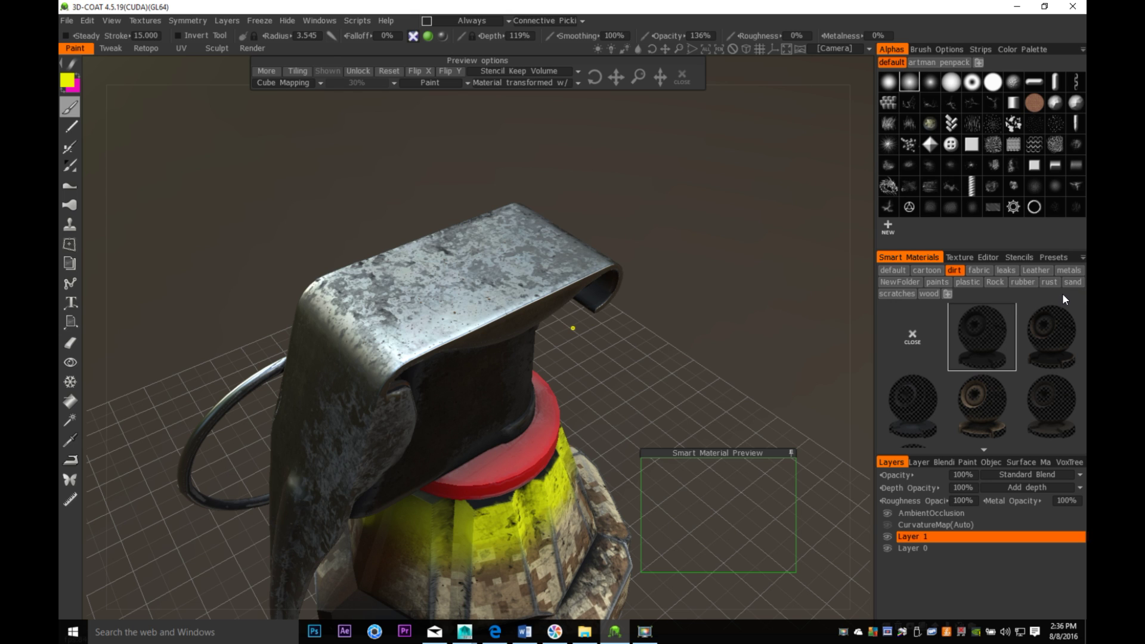
Choose the scratches_steel smart material and brush it over the safety lever, fuse head and tapered section of the grenade
left_click(900, 296)
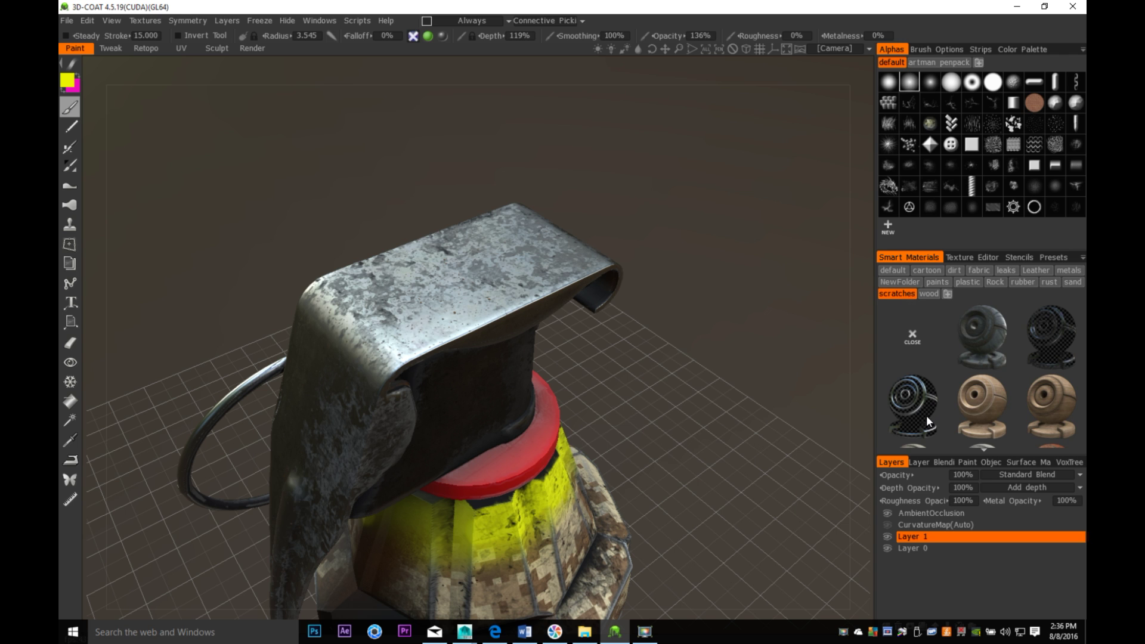
mouse_move(917, 415)
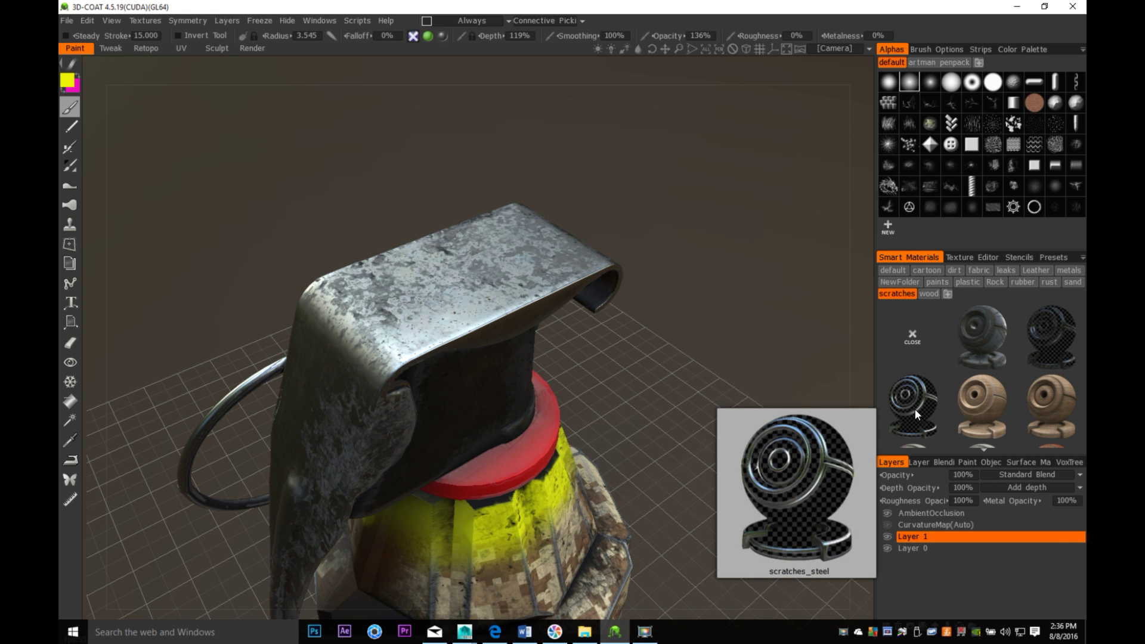
left_click(918, 414)
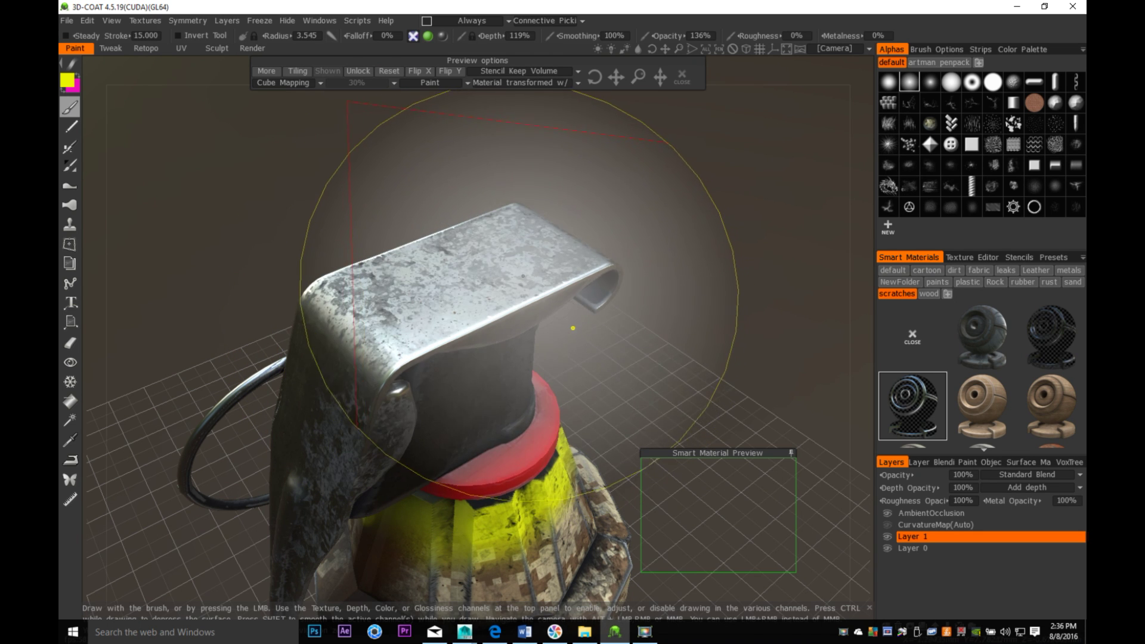
mouse_move(666, 321)
left_mouse_down()
mouse_move(636, 290)
mouse_move(650, 316)
left_mouse_up()
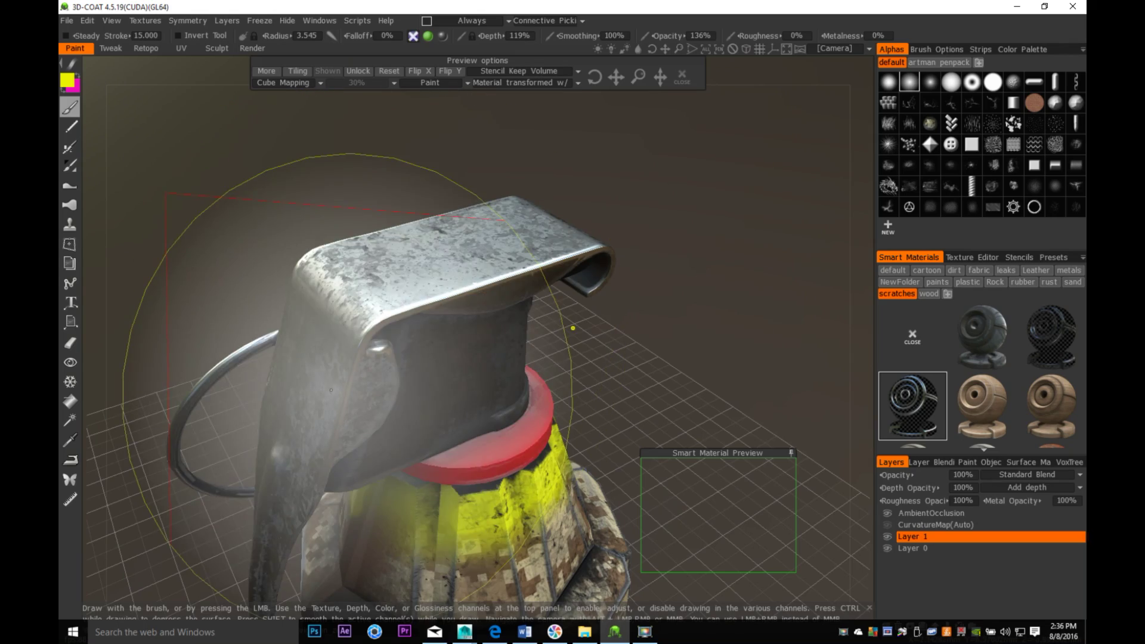
left_click_drag(331, 390, 388, 303, "alt")
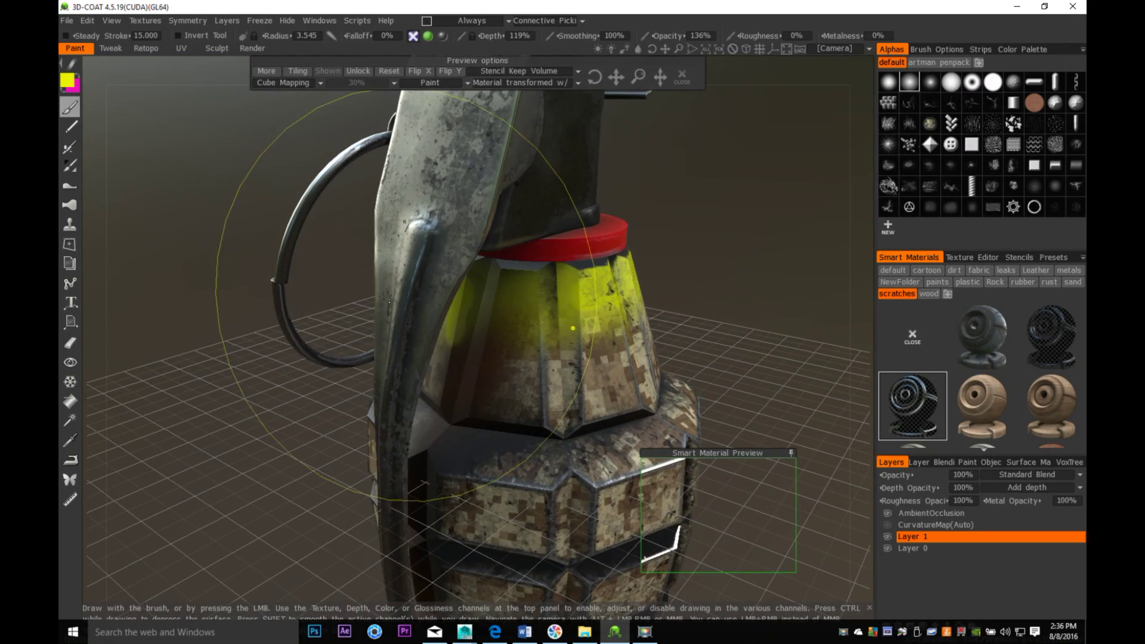
left_click_drag(360, 401, 521, 292)
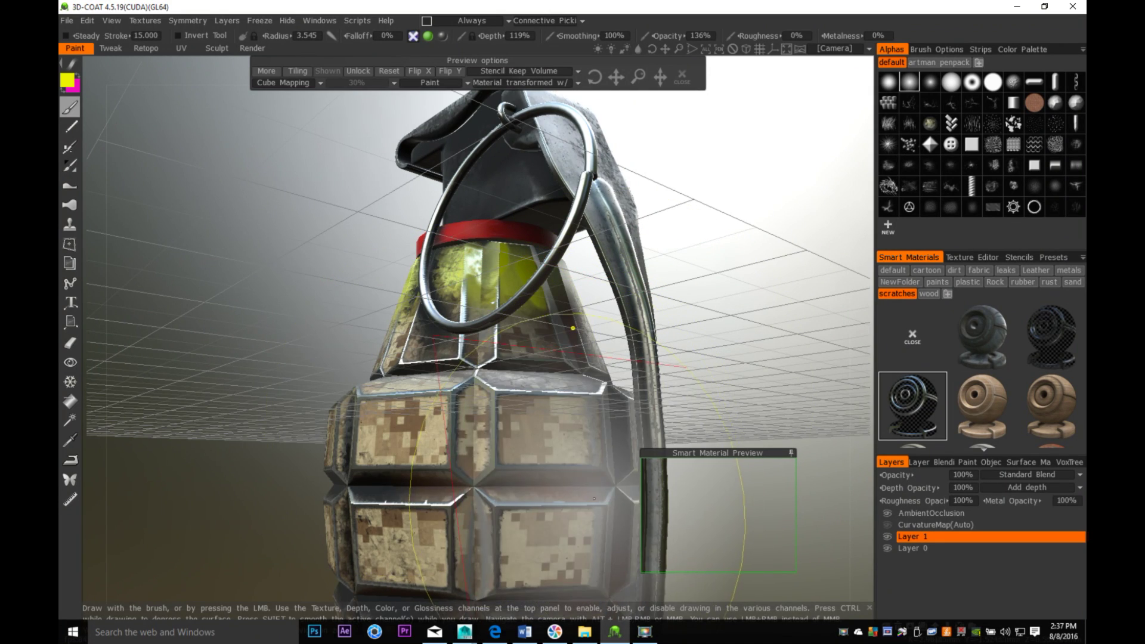
Brush the scratches_steel material over the segmented camouflage body and set the brush radius to 3.129
left_click_drag(594, 498, 362, 315, "alt")
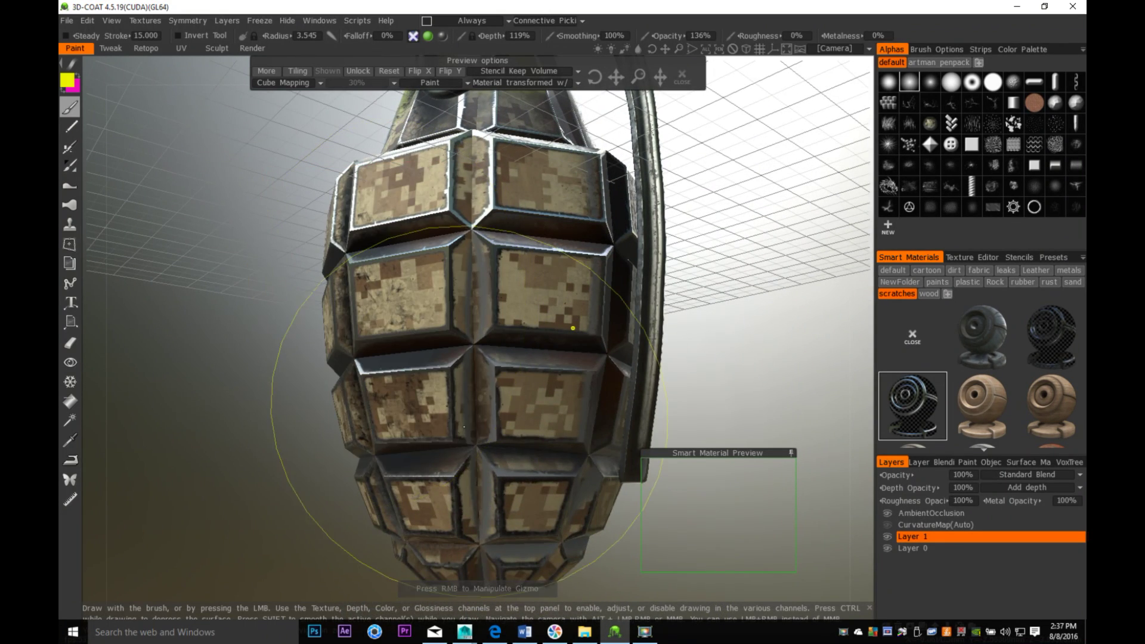
left_click_drag(390, 462, 528, 435, "alt")
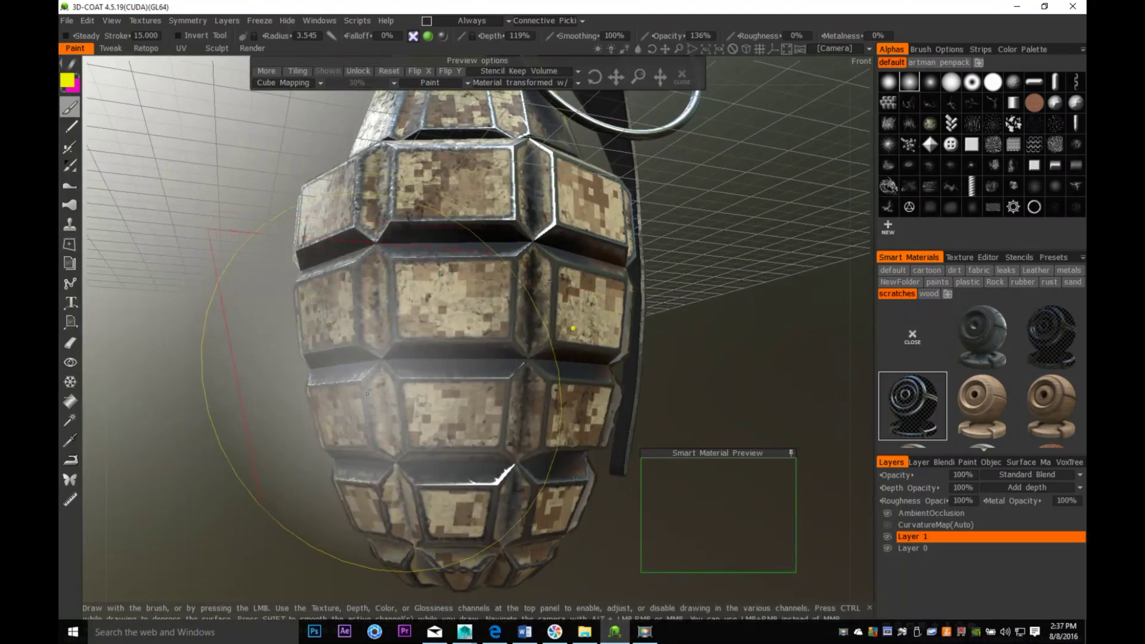
mouse_move(367, 393)
left_mouse_down("alt")
mouse_move(475, 422)
mouse_move(513, 382)
mouse_move(537, 390)
mouse_move(361, 450)
mouse_move(369, 305)
mouse_move(343, 365)
mouse_move(567, 417)
mouse_move(593, 470)
mouse_move(664, 382)
mouse_move(613, 358)
mouse_move(678, 366)
mouse_move(737, 398)
mouse_move(679, 445)
mouse_move(599, 360)
mouse_move(686, 325)
mouse_move(685, 388)
mouse_move(660, 353)
mouse_move(508, 355)
mouse_move(440, 405)
mouse_move(459, 405)
left_mouse_up("alt")
right_click_drag(459, 406, 442, 406)
Review the whole textured grenade, preview it in the Render workspace and return to the Paint workspace
mouse_move(705, 317)
right_mouse_down("alt")
mouse_move(727, 311)
mouse_move(727, 189)
right_mouse_up("alt")
middle_click_drag(657, 263, 718, 204, "alt")
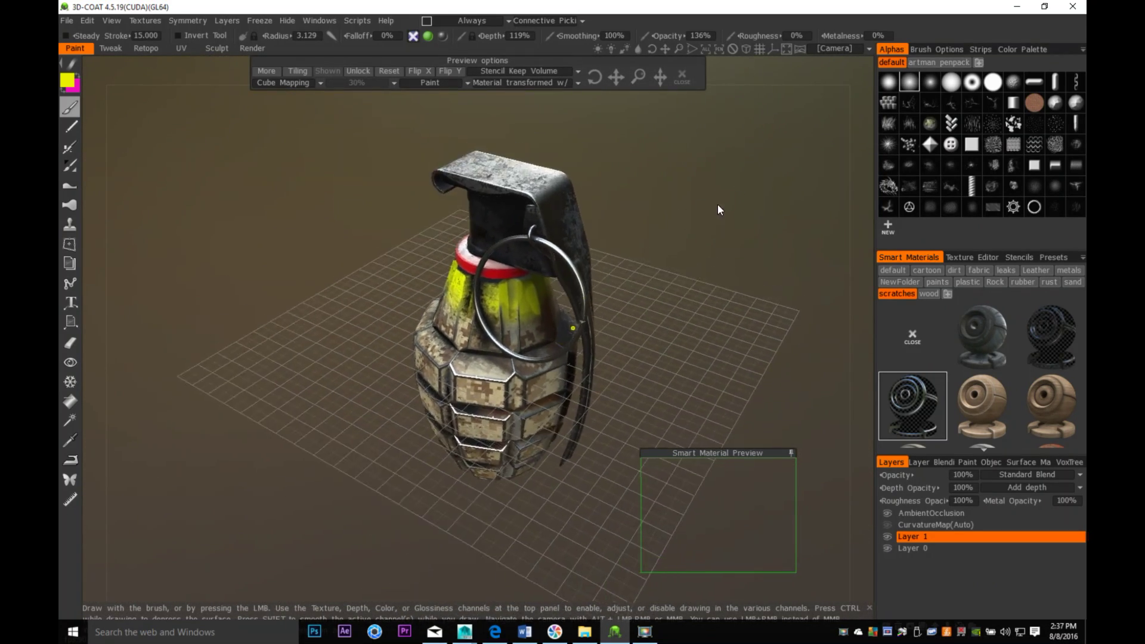
right_click_drag(706, 206, 706, 295, "alt")
middle_click_drag(706, 294, 689, 303, "alt")
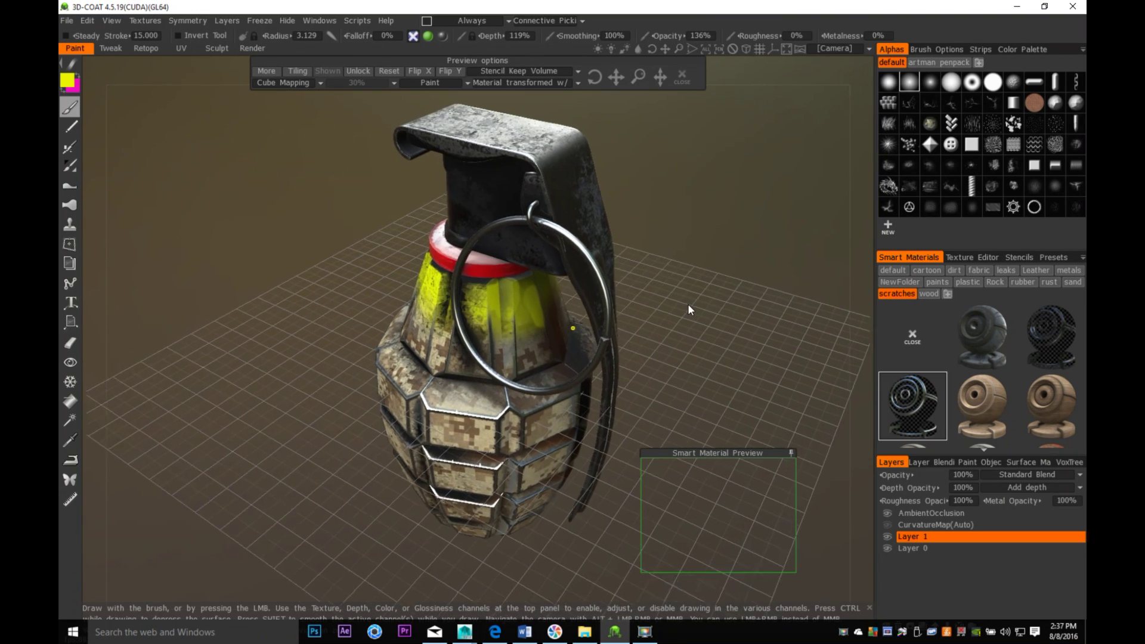
left_click_drag(688, 306, 702, 289, "alt")
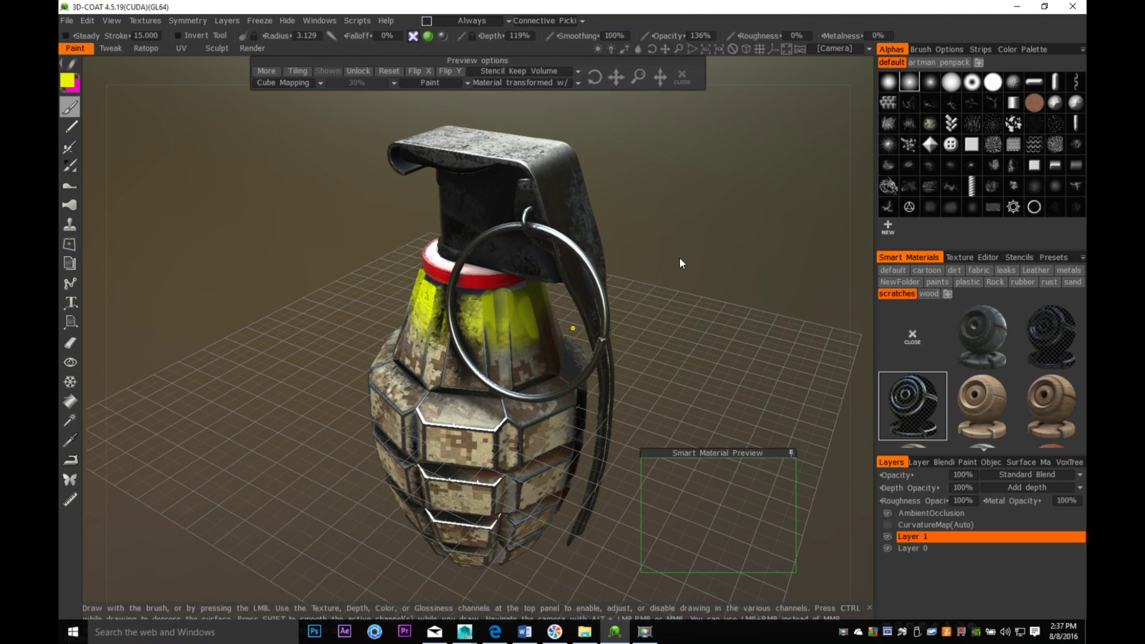
left_click(253, 48)
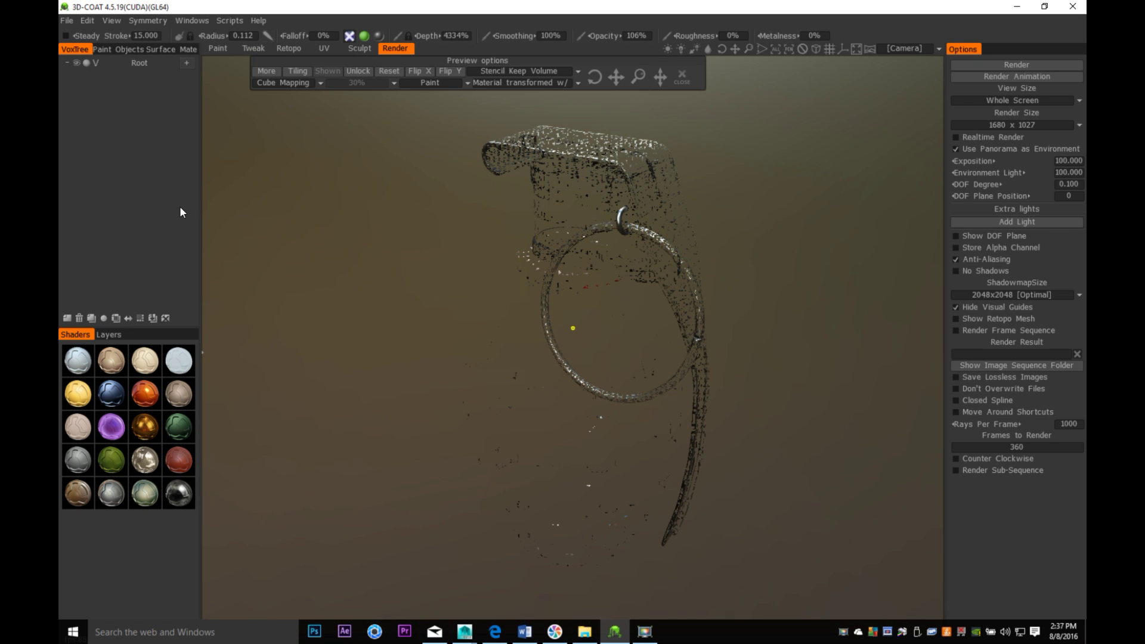
key("ctrl+z")
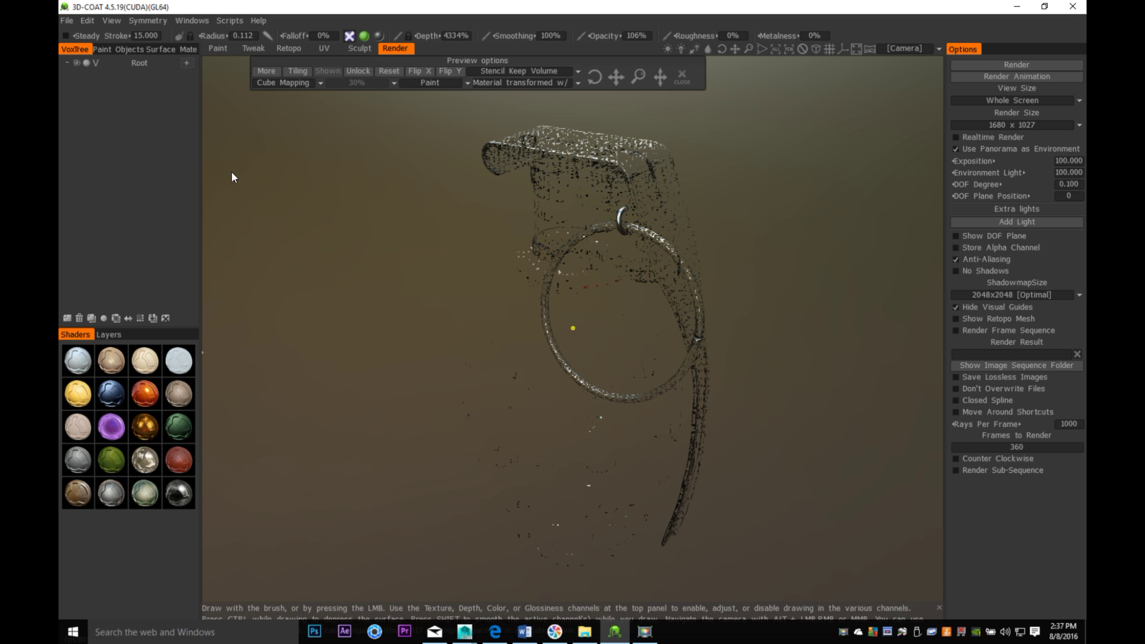
key("alt+Tab")
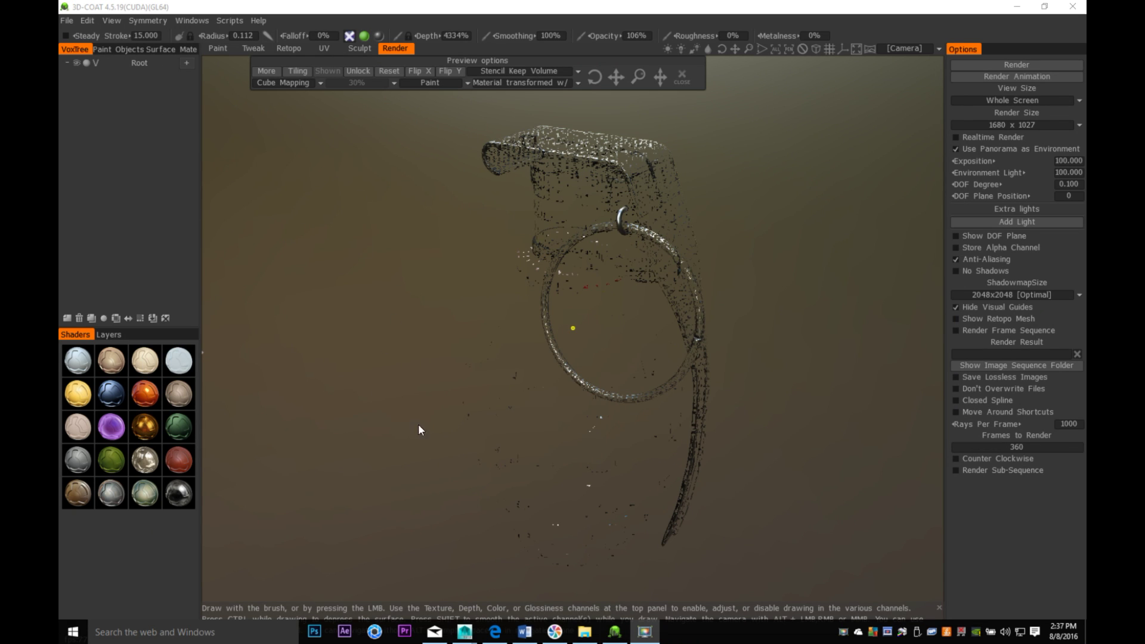
key("F9")
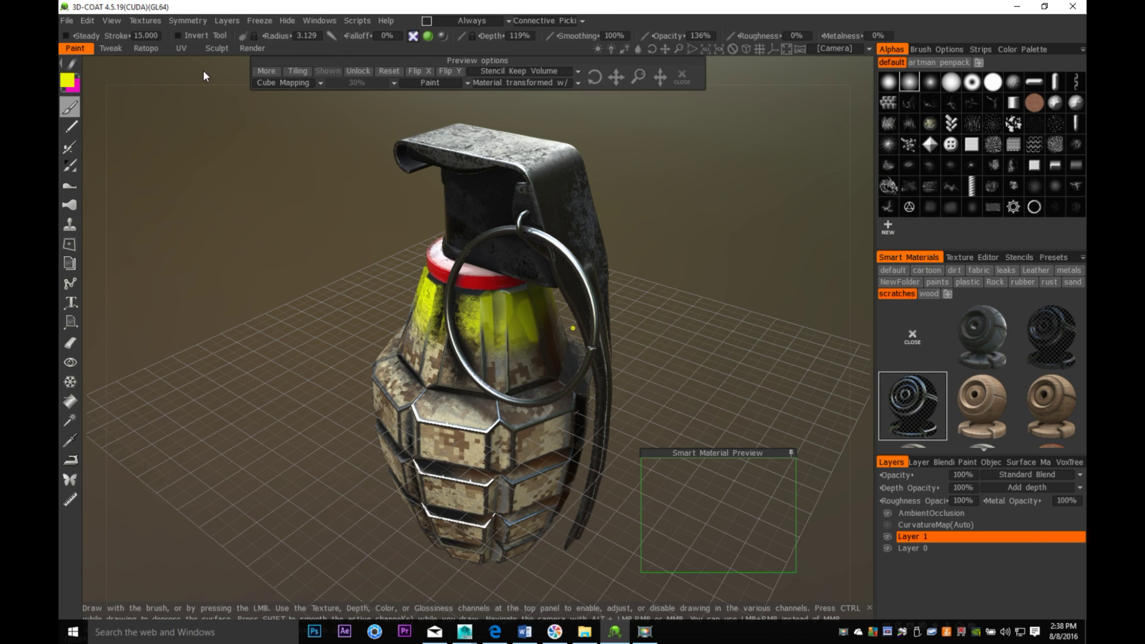
left_click(251, 47)
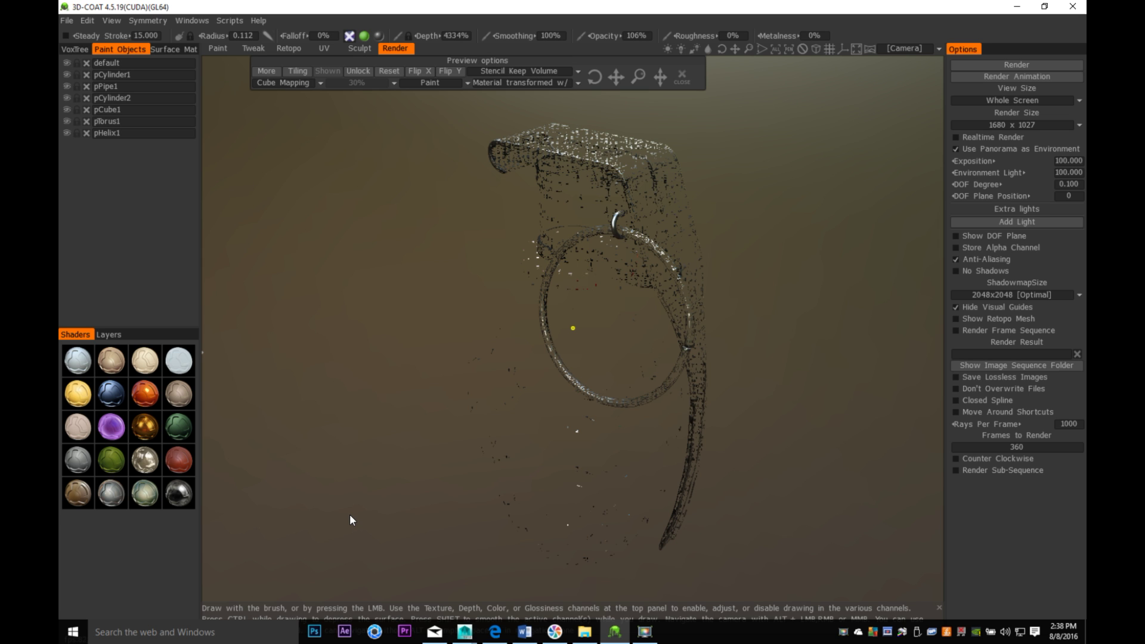
key("F9")
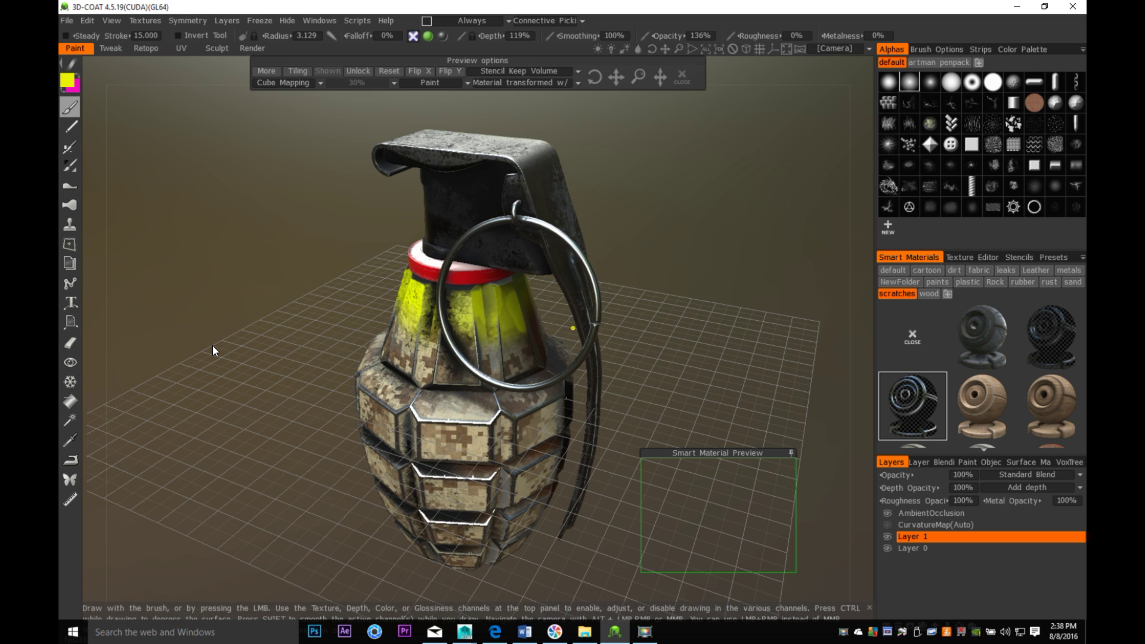
Export the grenade and its textures as an OBJ named GrenadeNewest in the Grenade folder, keeping the default export options
left_click(66, 20)
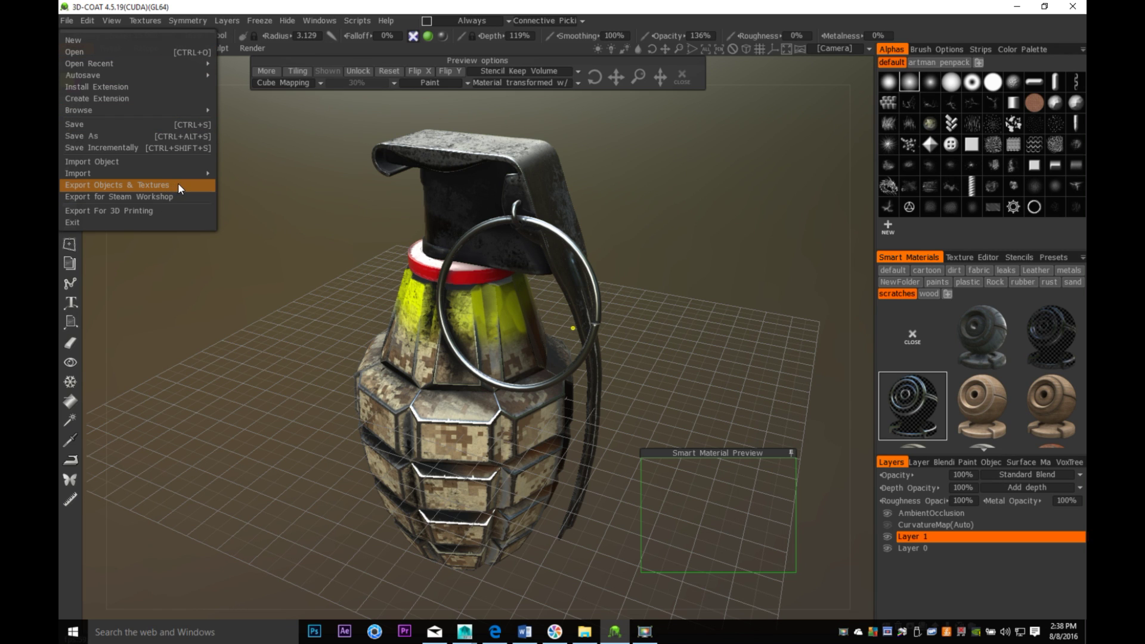
left_click(177, 183)
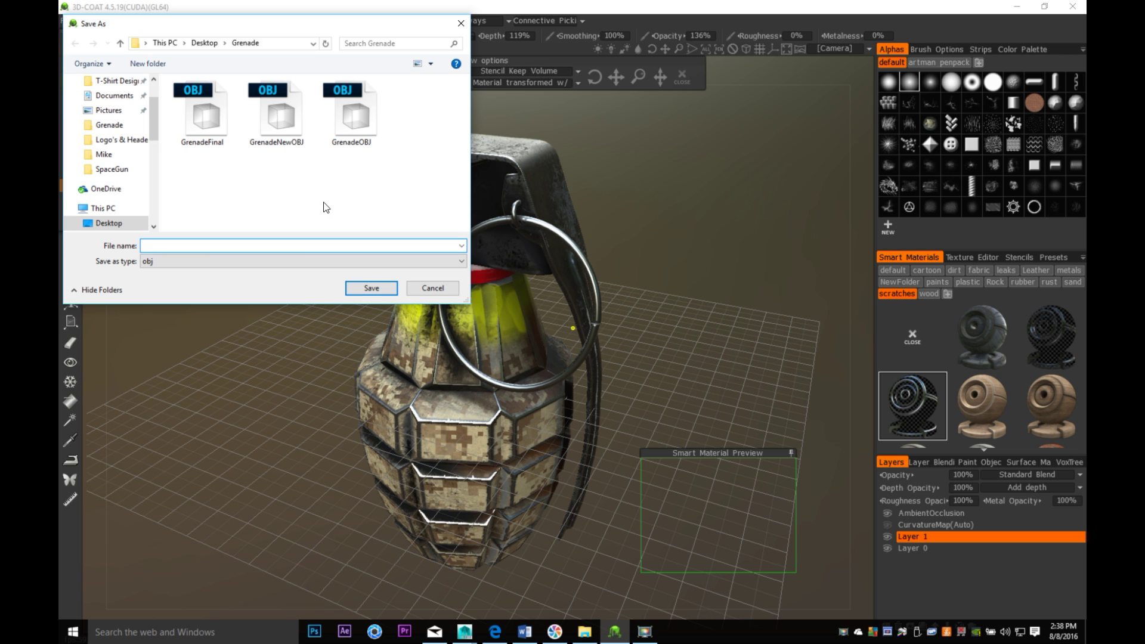
type("Grenade")
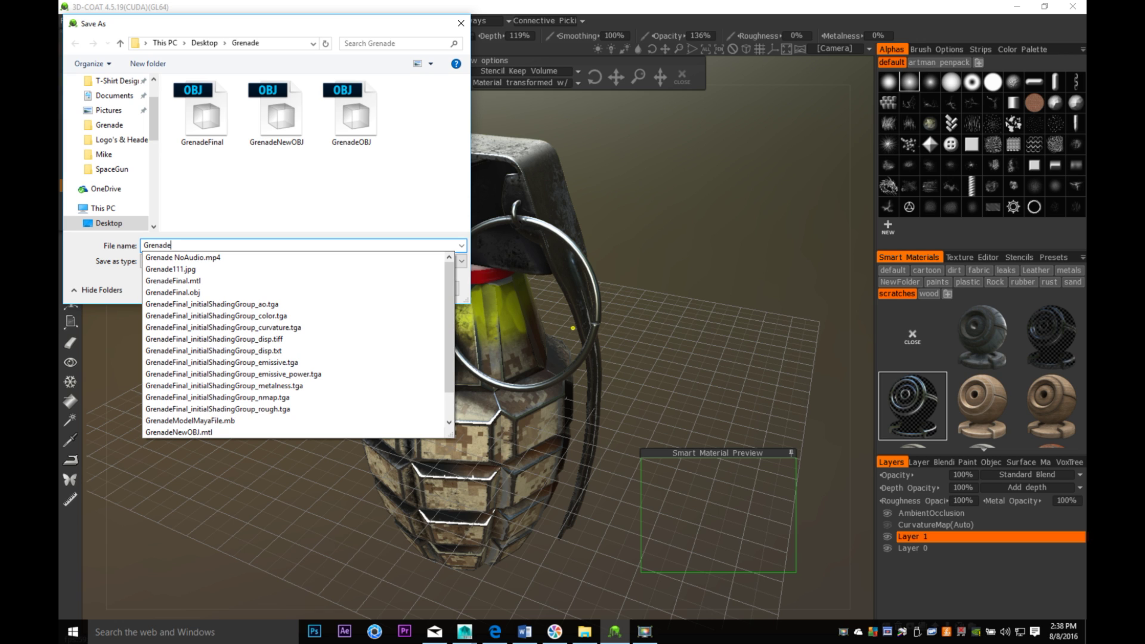
type("New")
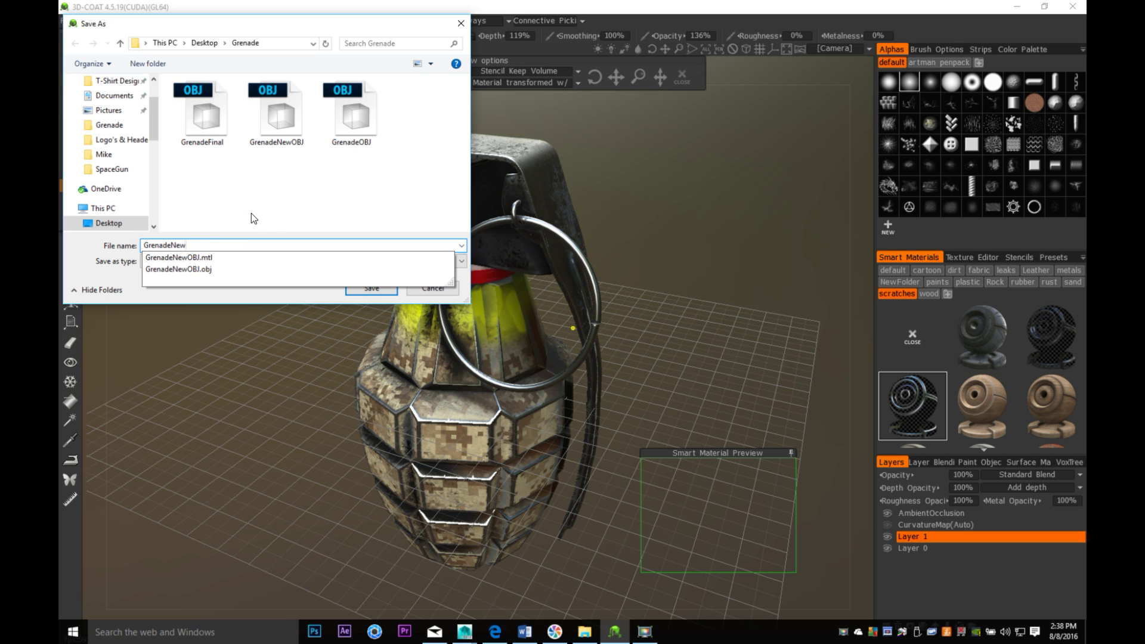
type("est")
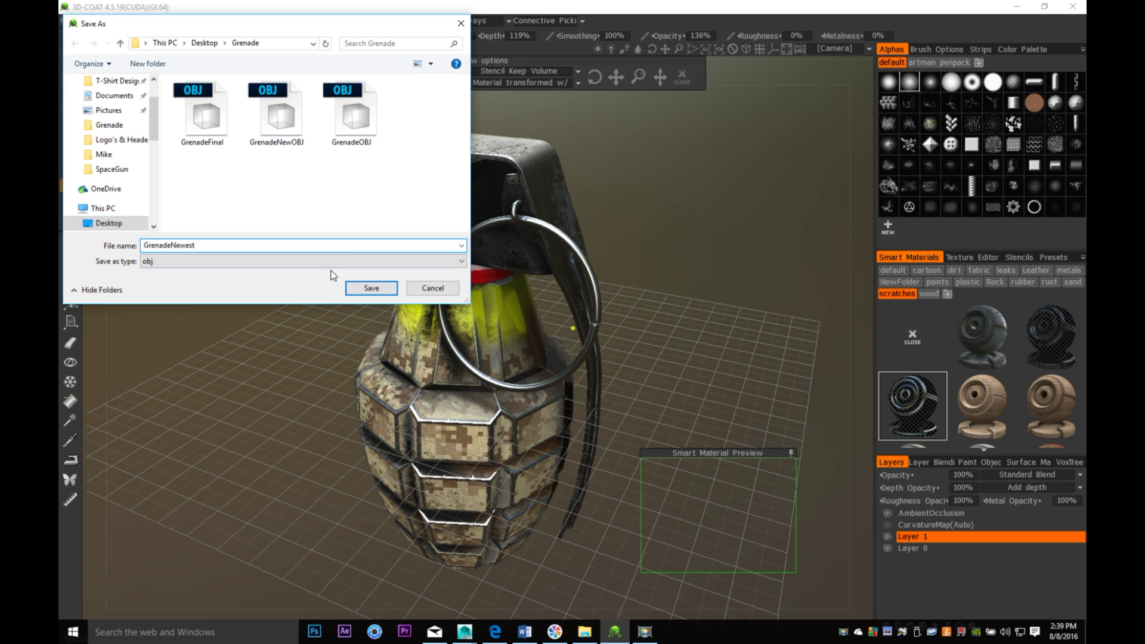
left_click(366, 287)
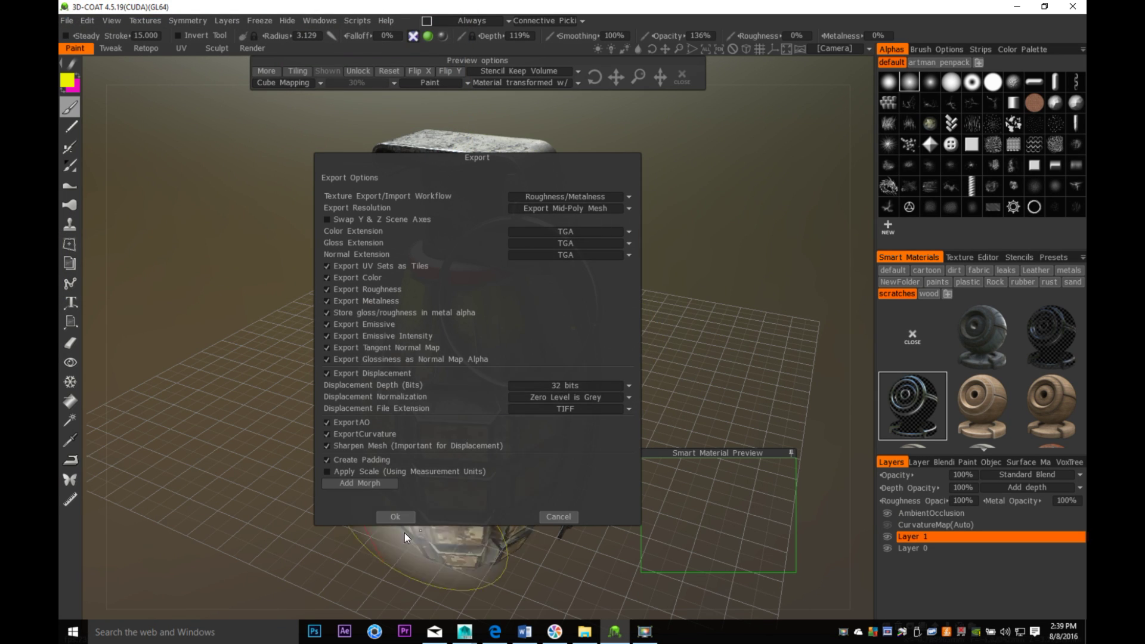
left_click(396, 517)
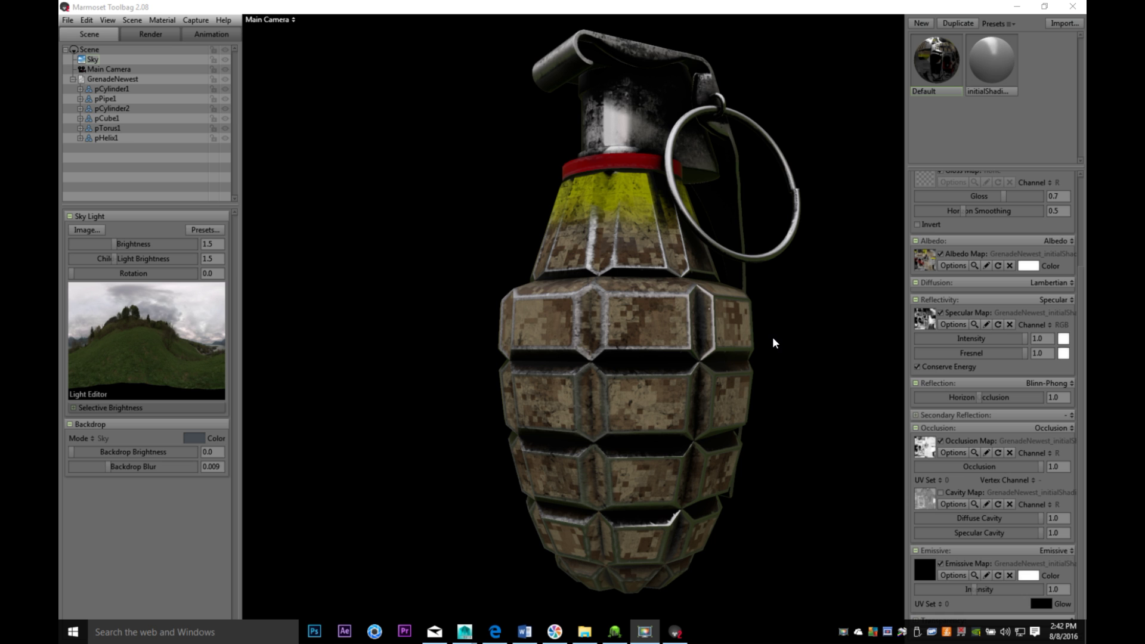
Inspect the exported GrenadeNewest model with its texture maps from another angle in Marmoset Toolbag
middle_click_drag(690, 336, 641, 356)
left_click_drag(769, 280, 696, 295)
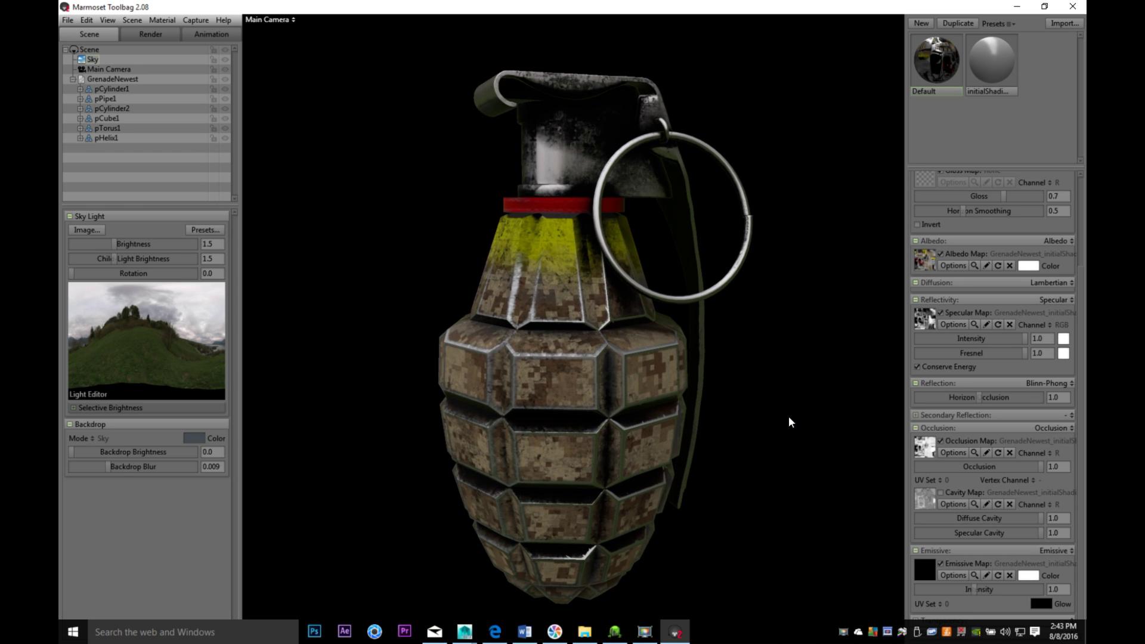